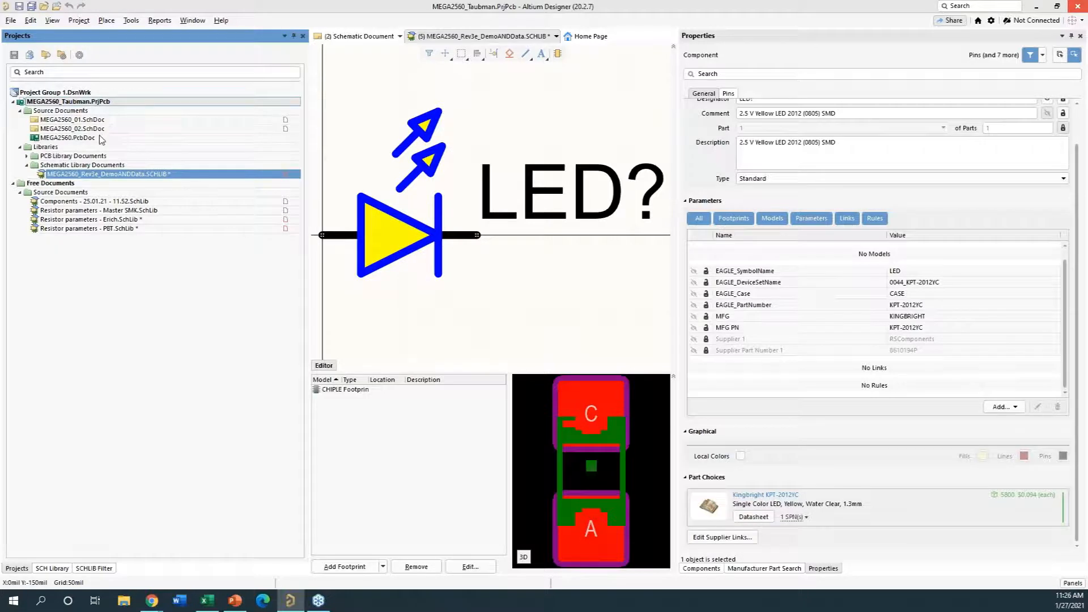
- List the components of the MEGA2560_Rev3e_DemoANDData schematic library and review the yellow LED's general properties and parameters
click(89, 173)
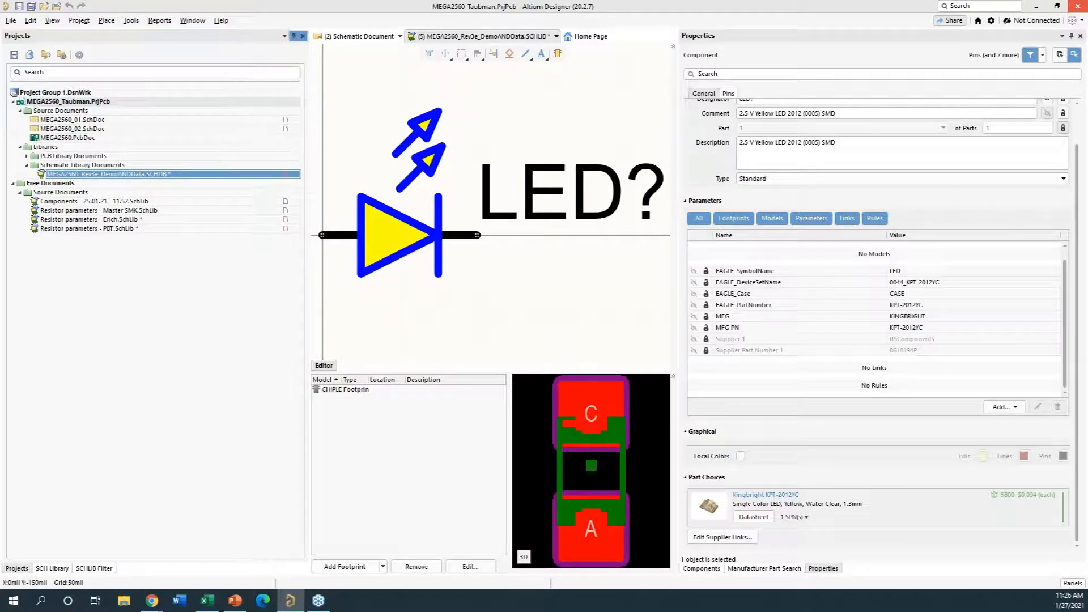
click(52, 568)
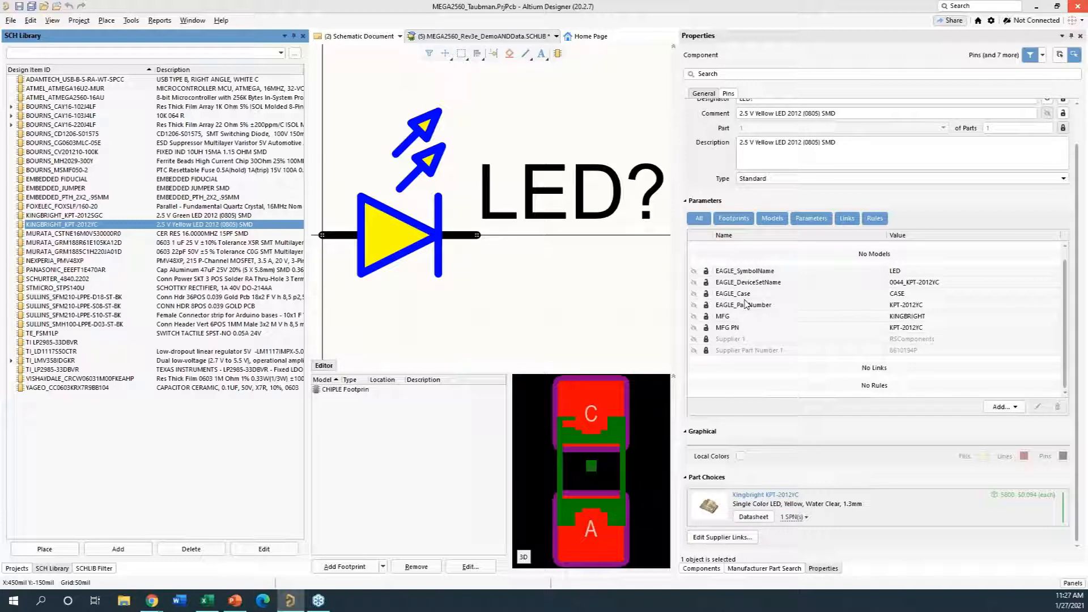
scroll(734, 246, up, 2)
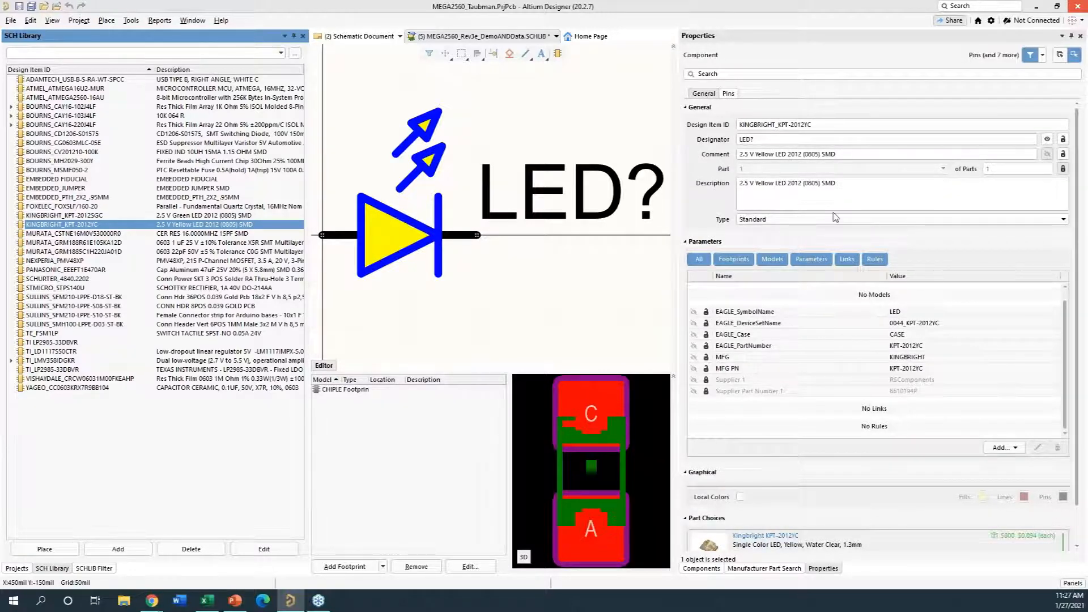
scroll(838, 361, down, 2)
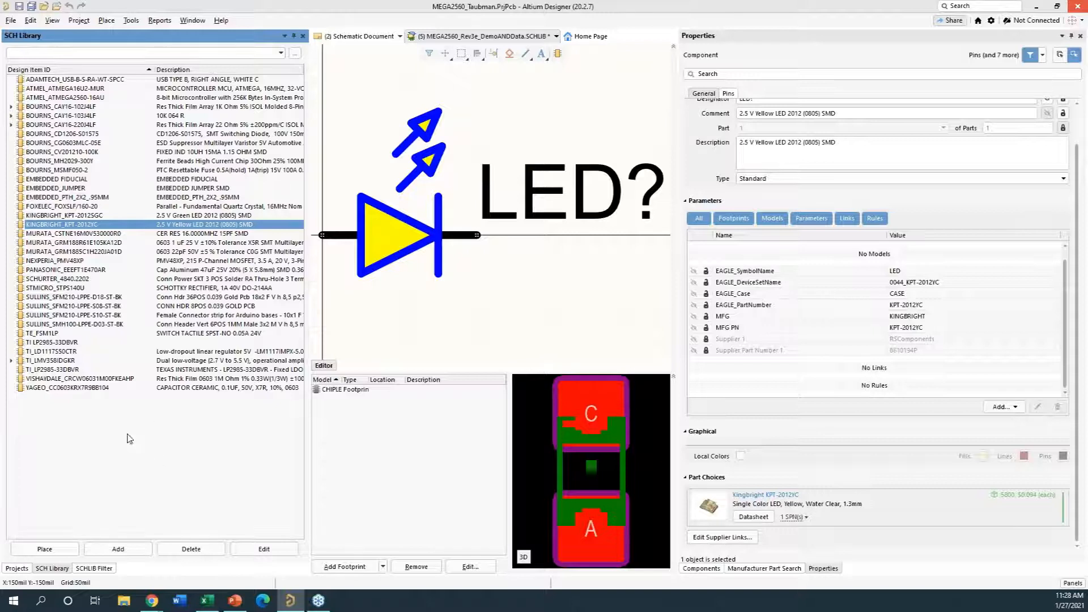
- Add a new component with the design item ID AAA to the schematic library
click(111, 551)
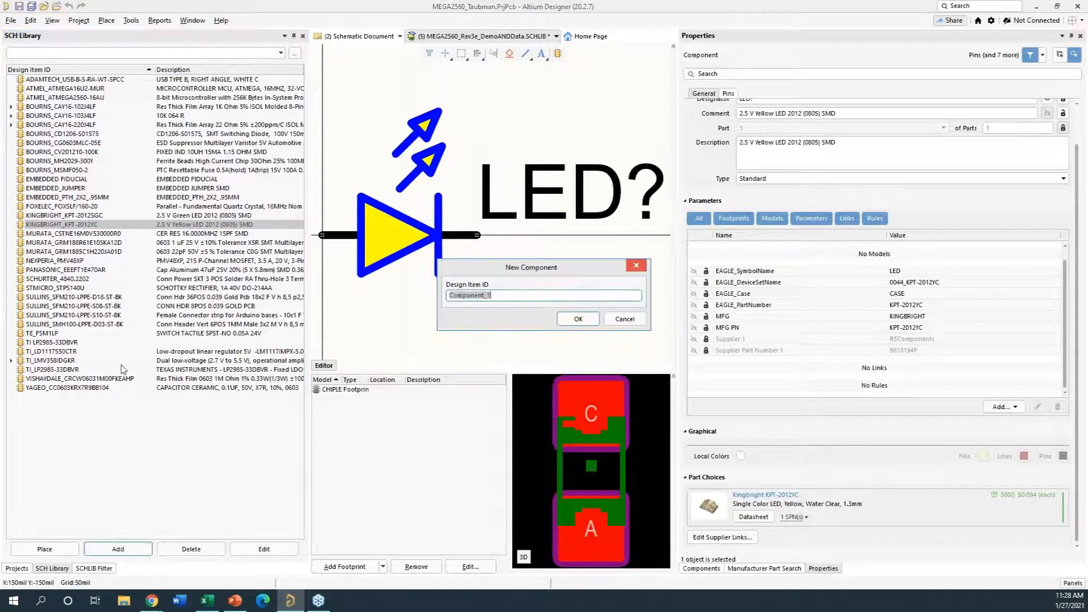
text(AAA)
key(Return)
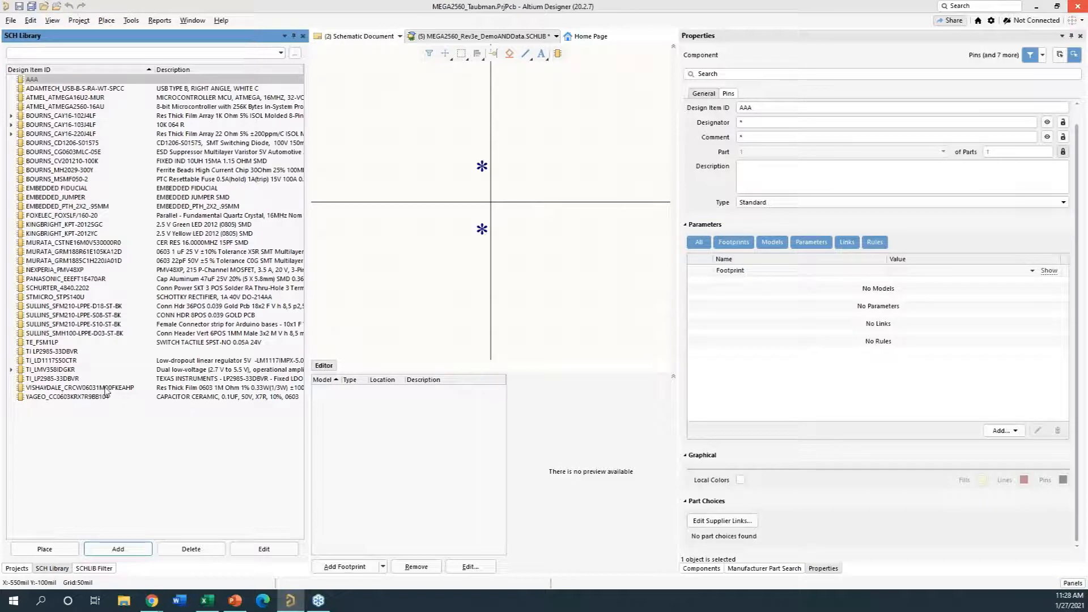
- Copy the part number LMV358IDGKR from the design item ID of the TI_LMV358IDGKR component
click(65, 371)
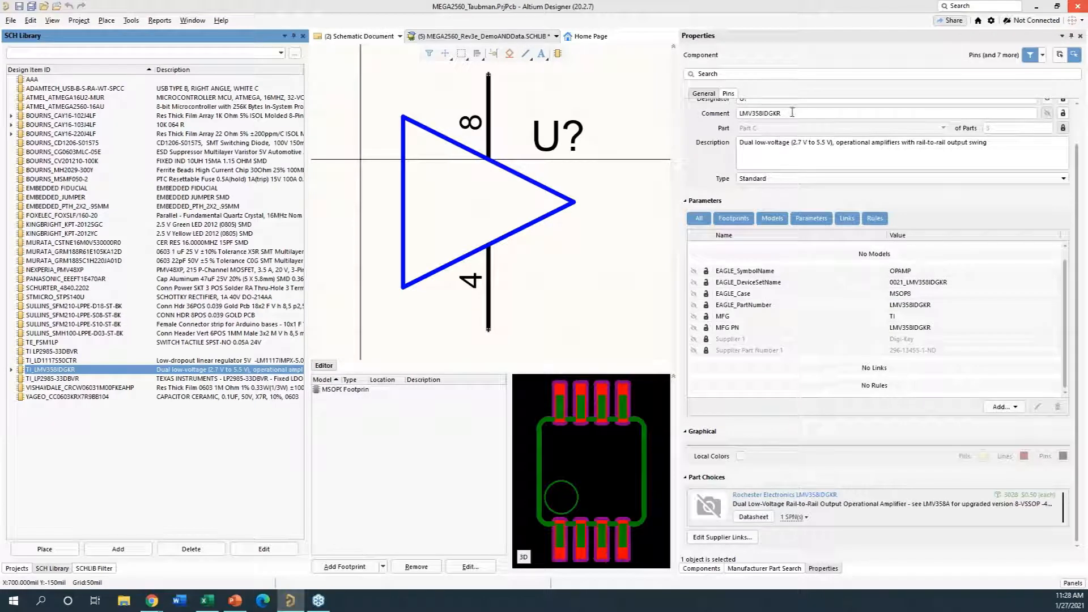
scroll(797, 126, up, 1)
click(765, 126)
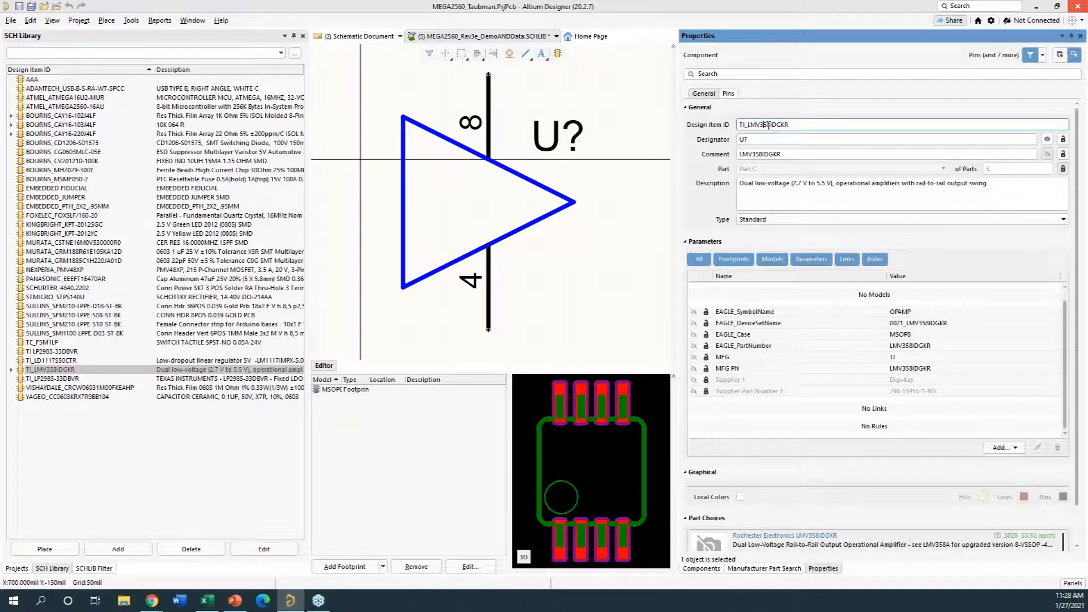
drag(805, 124, 748, 136)
key(ctrl+c)
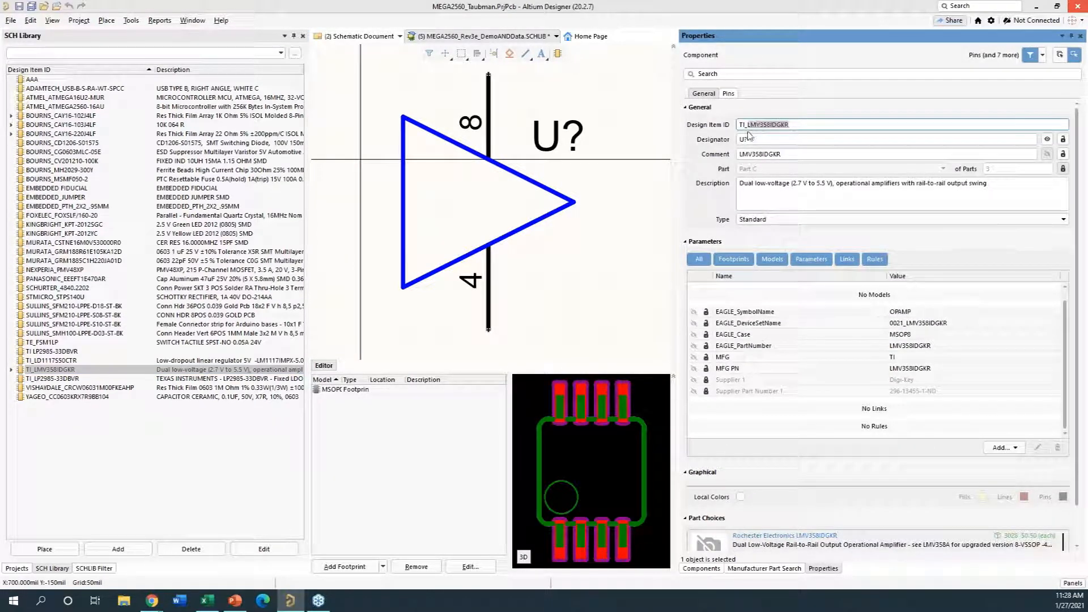
click(69, 455)
- Start adding a supplier link to component AAA and search the manufacturer parts for LMV358IDGKR
click(55, 80)
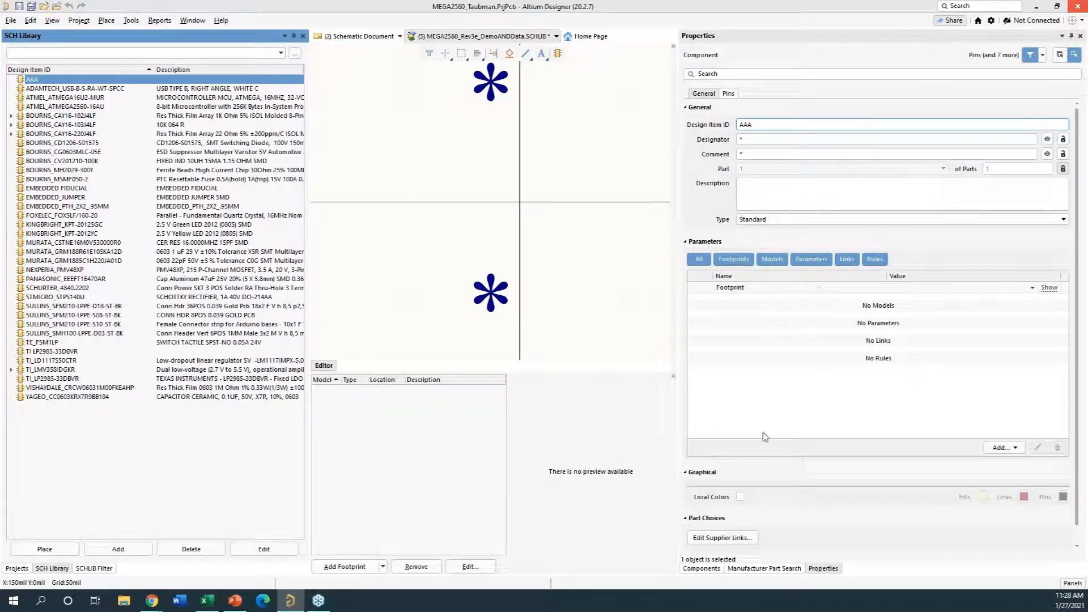
click(715, 539)
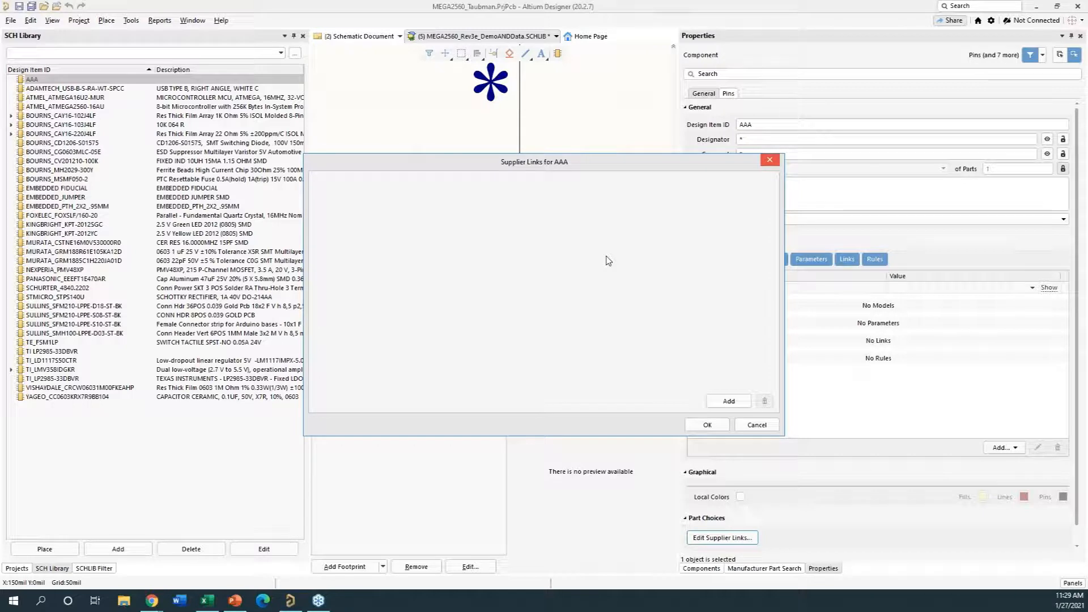
click(720, 406)
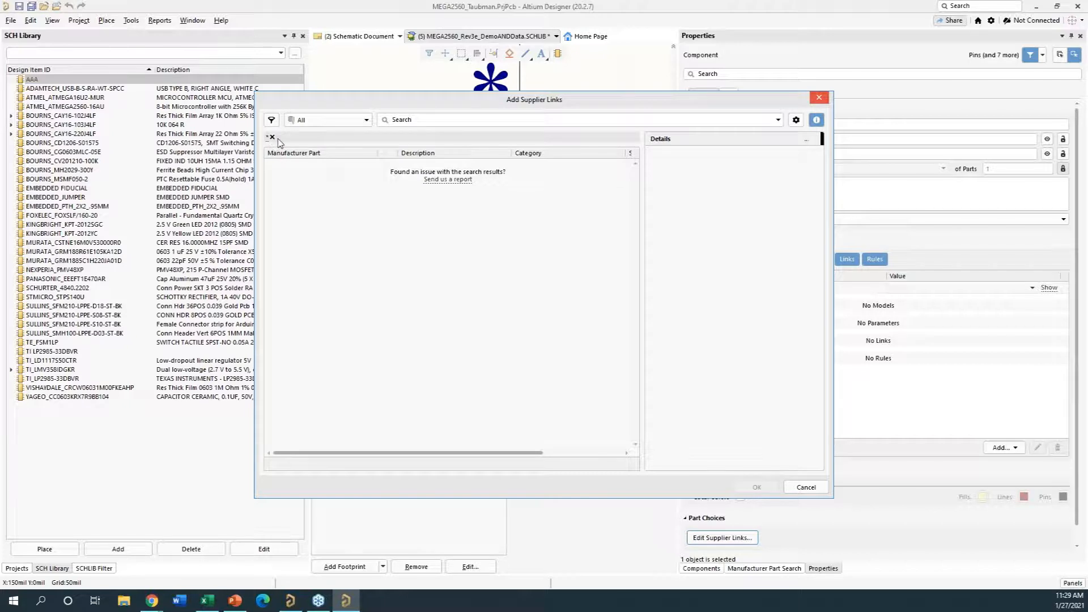
click(434, 124)
key(ctrl+v)
key(Return)
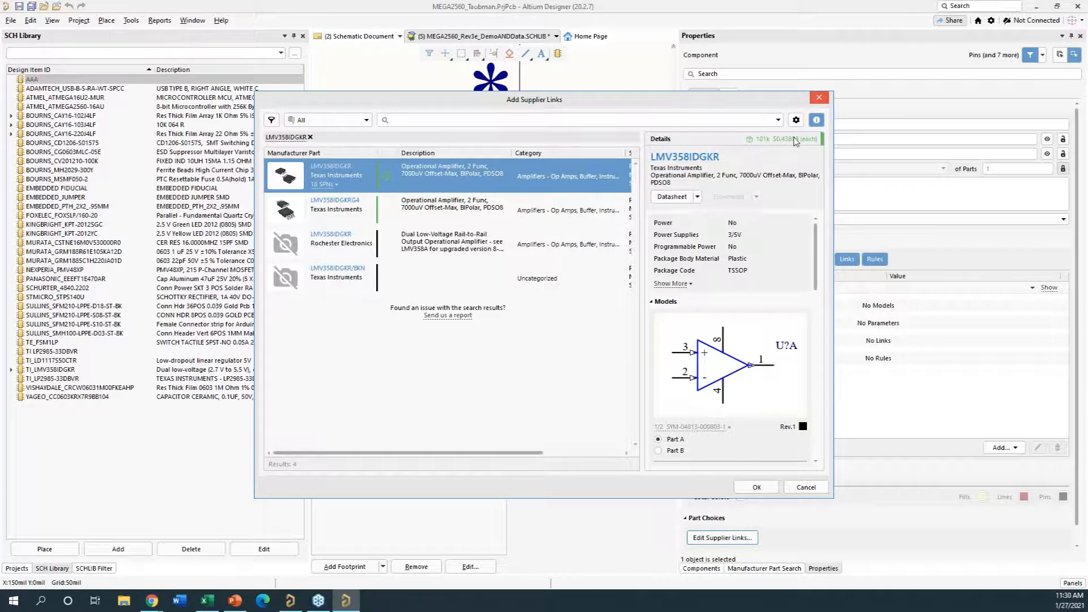
- Examine the technical details, models, datasheets and alternatives of the Texas Instruments LMV358IDGKR search result
click(817, 120)
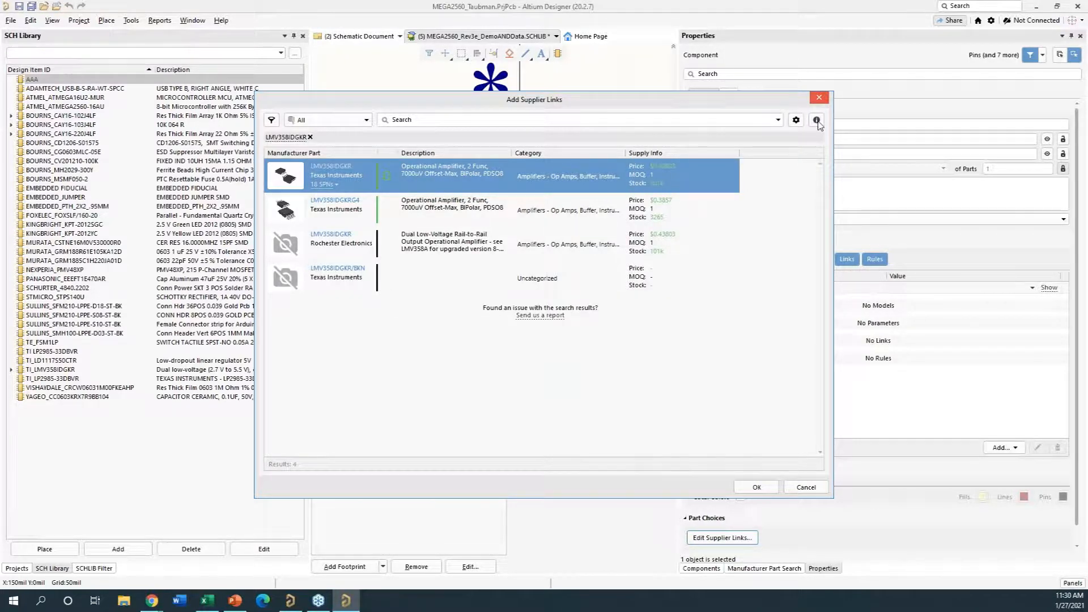
click(817, 121)
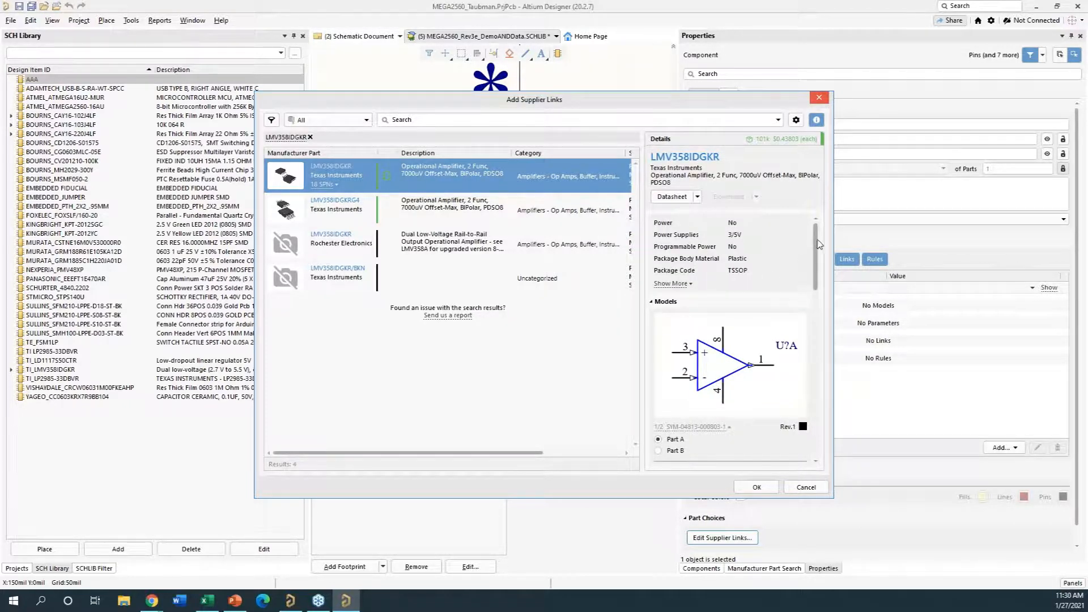
scroll(811, 281, down, 3)
scroll(811, 283, down, 10)
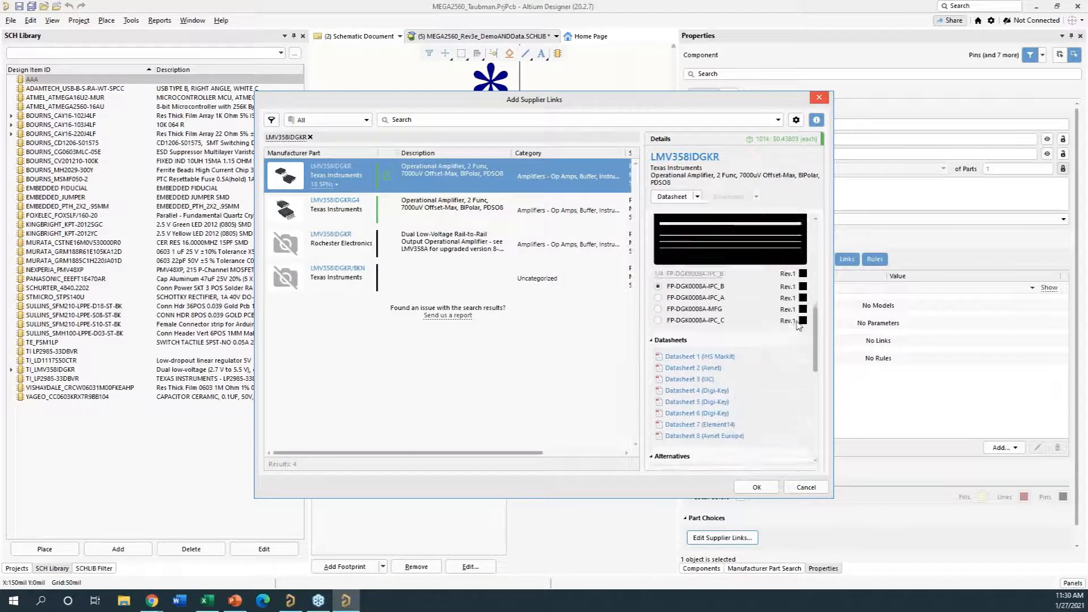
scroll(794, 359, down, 2)
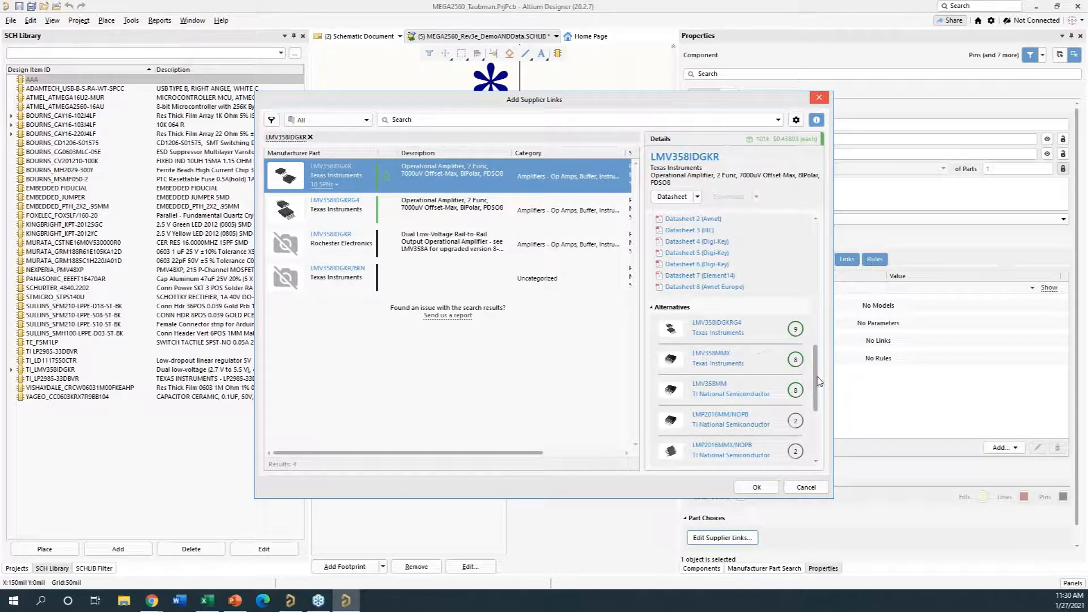
scroll(818, 374, up, 1)
drag(818, 371, 827, 256)
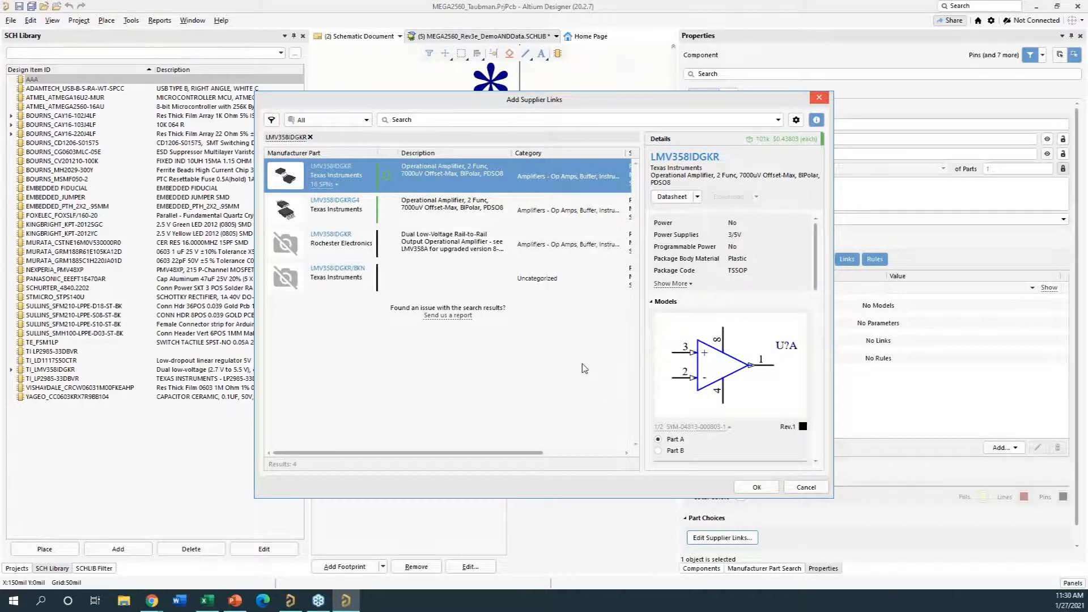
- Check the datasheet sources and the available actions for the LMV358IDGKR's technical details and search result
click(698, 197)
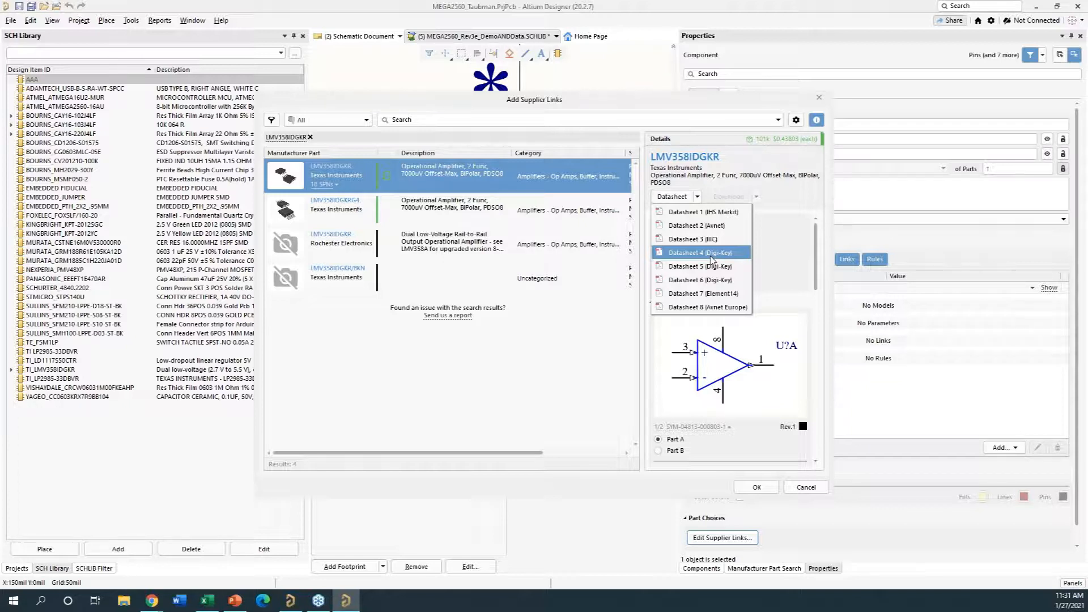
click(776, 197)
right_click(704, 248)
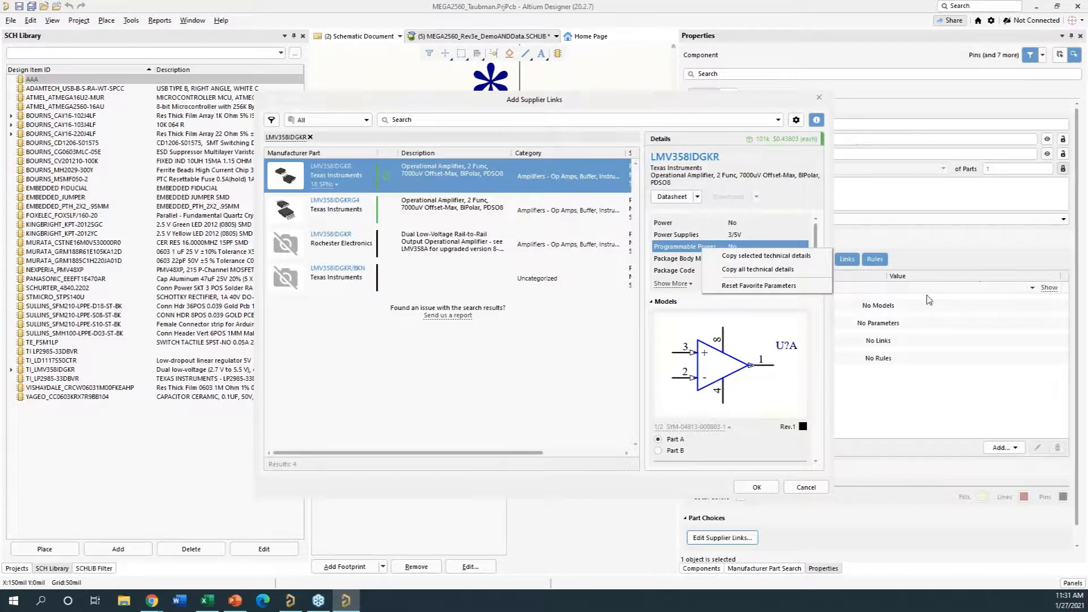
click(458, 355)
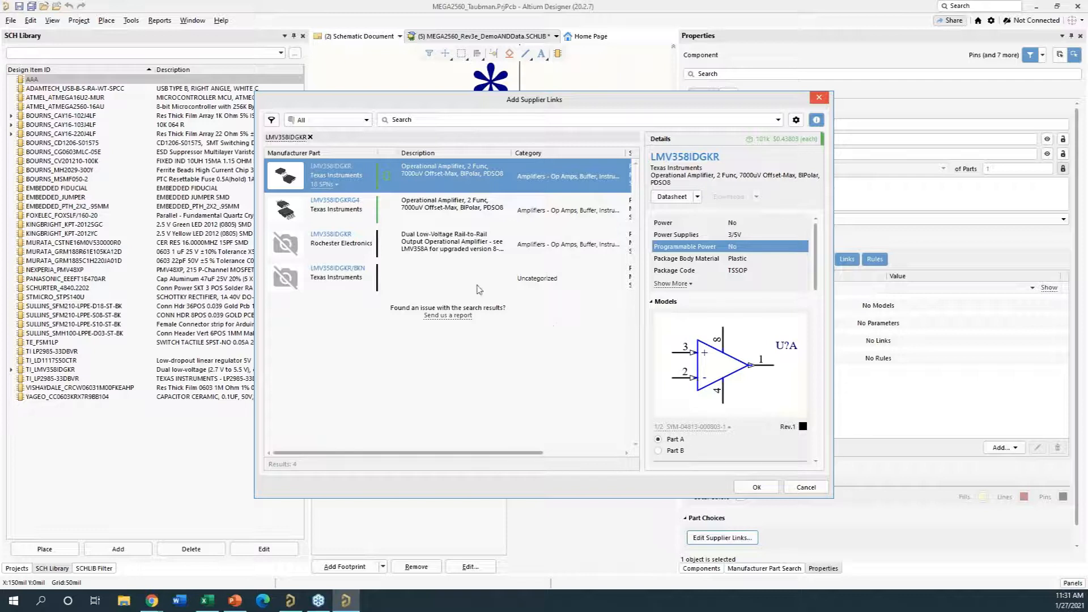
right_click(452, 173)
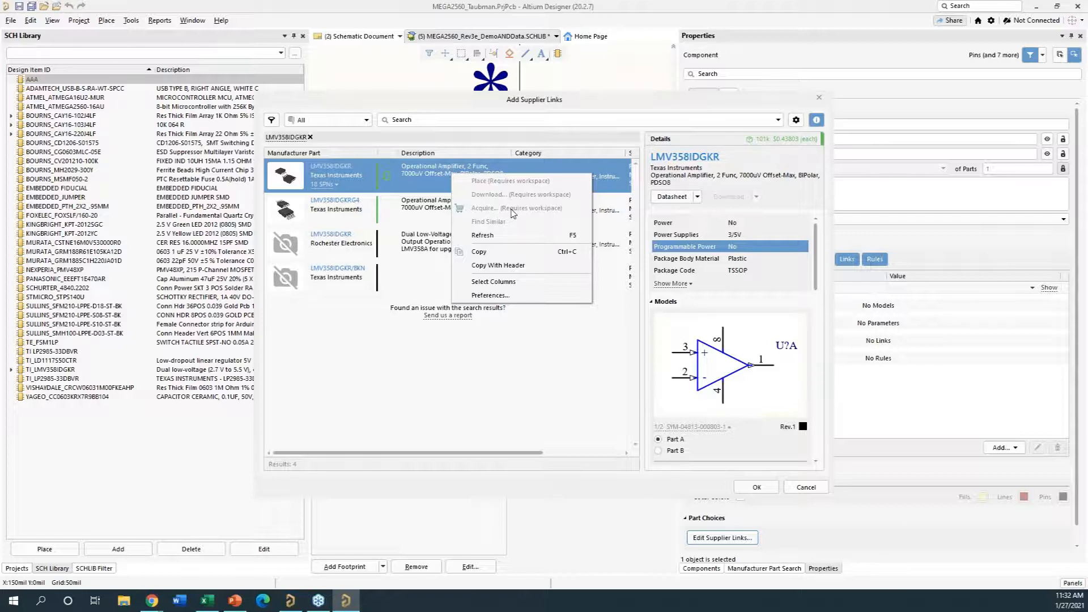
click(357, 350)
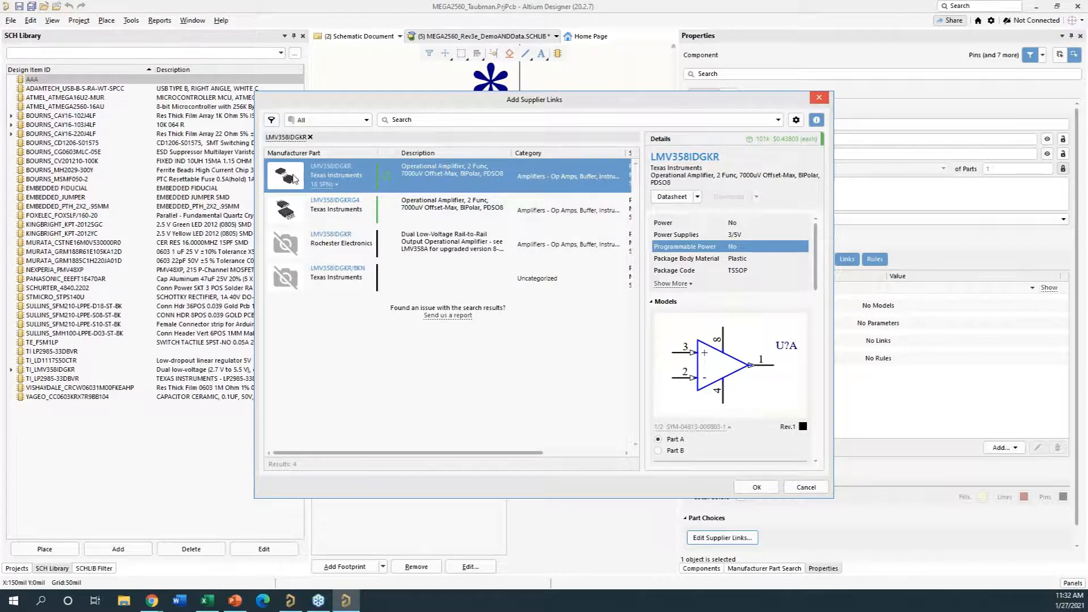
- Link the Texas Instruments LMV358IDGKR part to component AAA as its supplier link
click(757, 488)
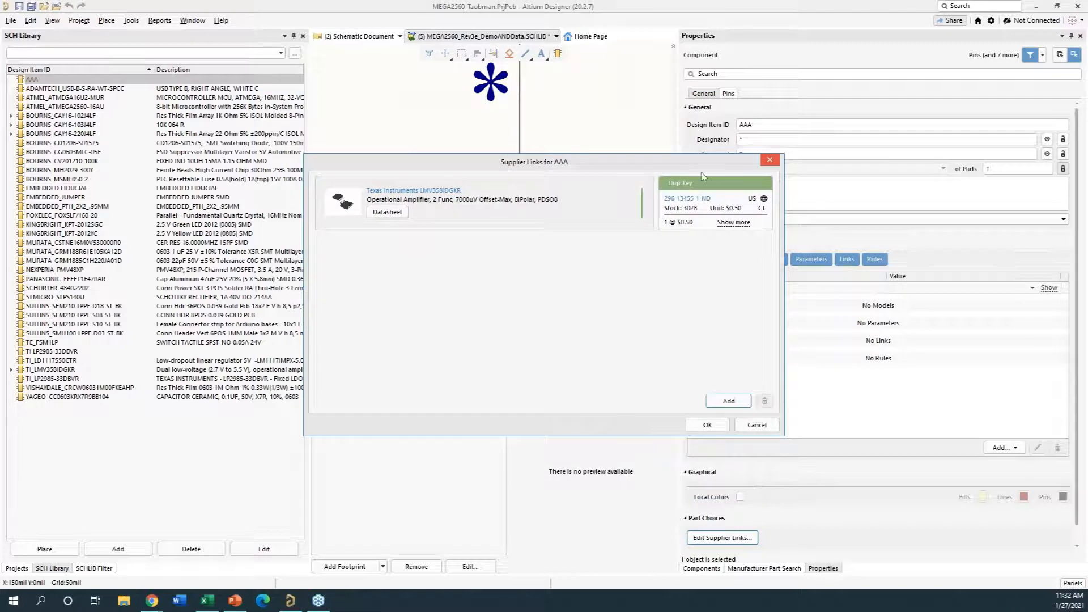
click(726, 403)
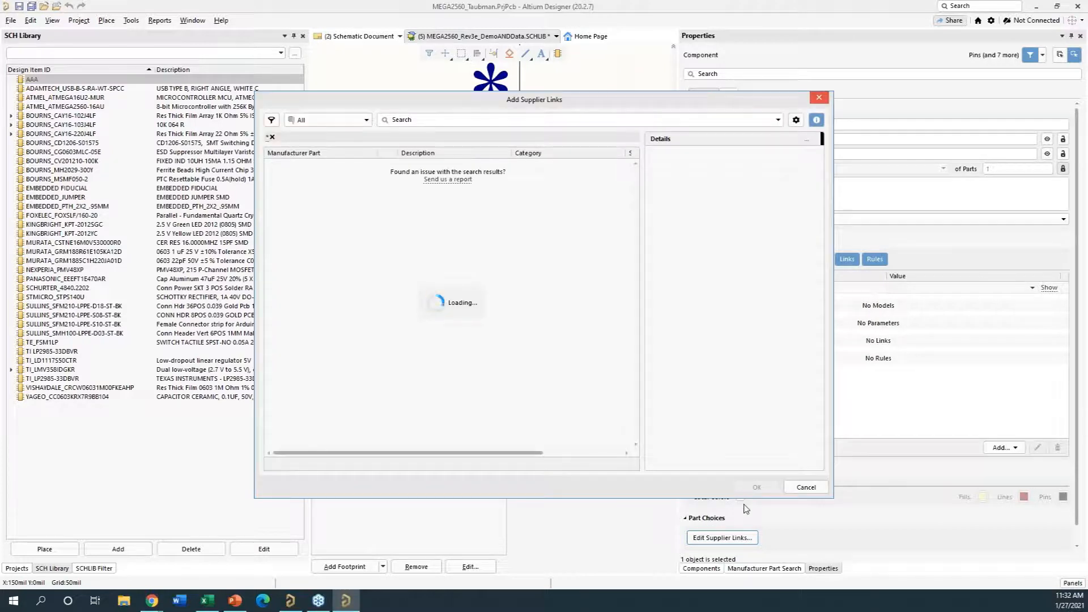
click(805, 487)
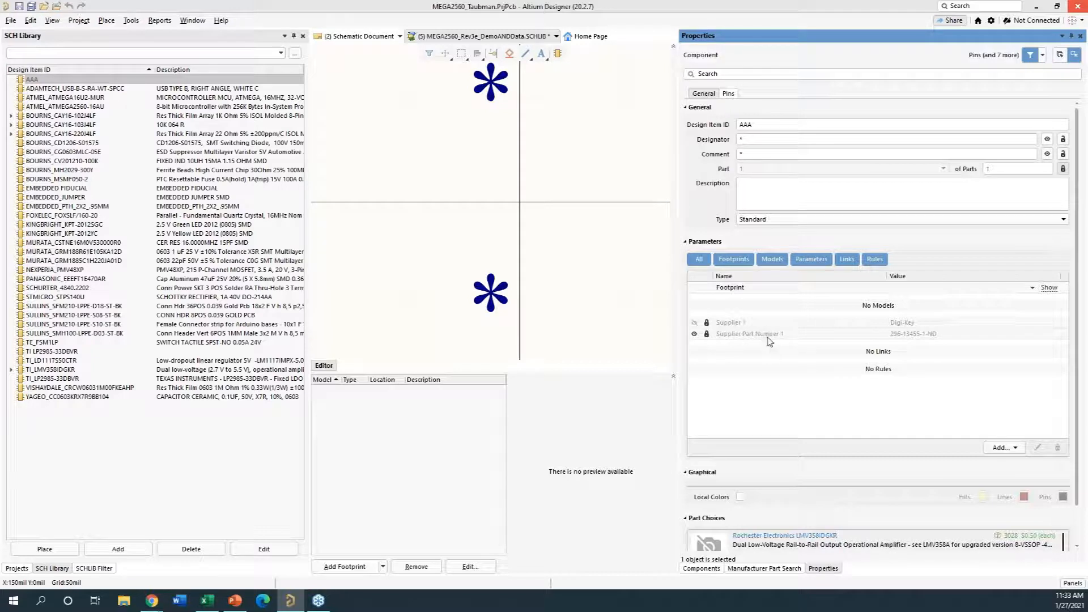
- Review the supplier parameters and part choice of component AAA in its properties
scroll(821, 448, down, 2)
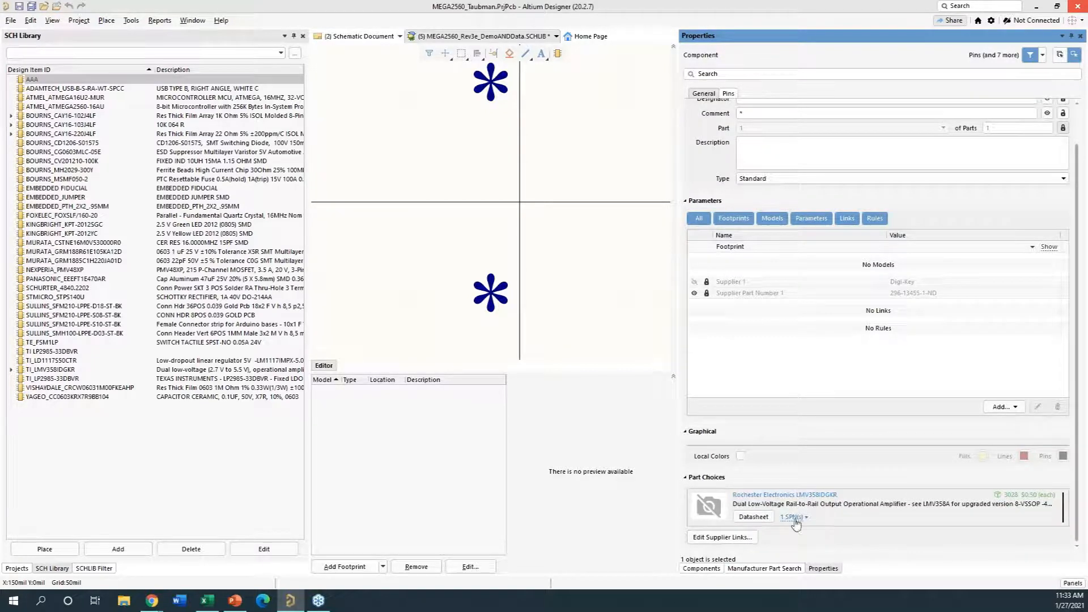
scroll(816, 502, up, 2)
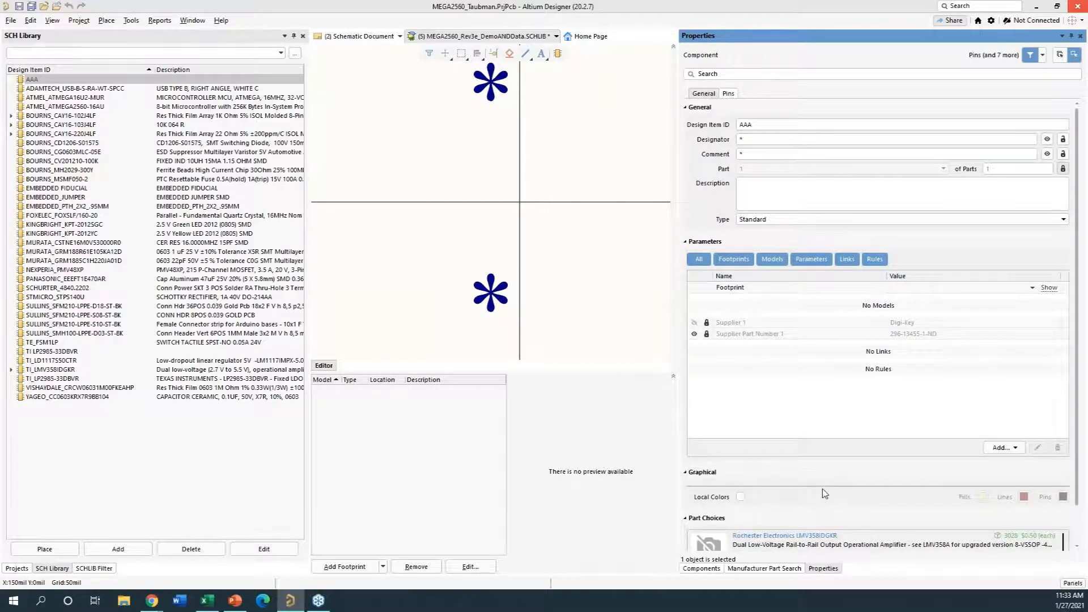
click(559, 185)
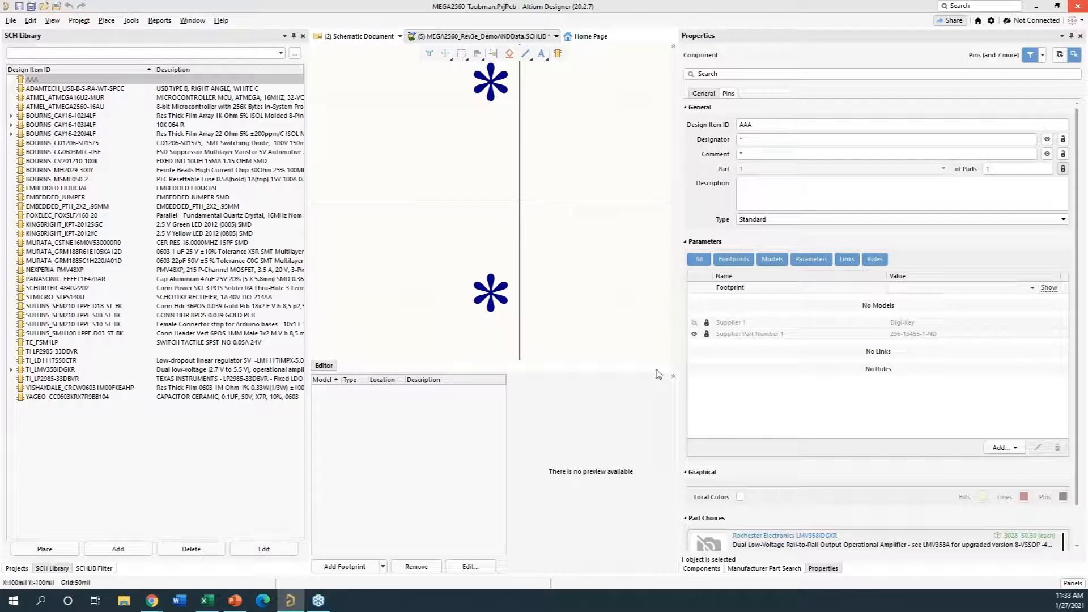
- Search for LMV358IDGKR in Manufacturer Part Search across all categories and choose the Texas Instruments suggestion
click(755, 569)
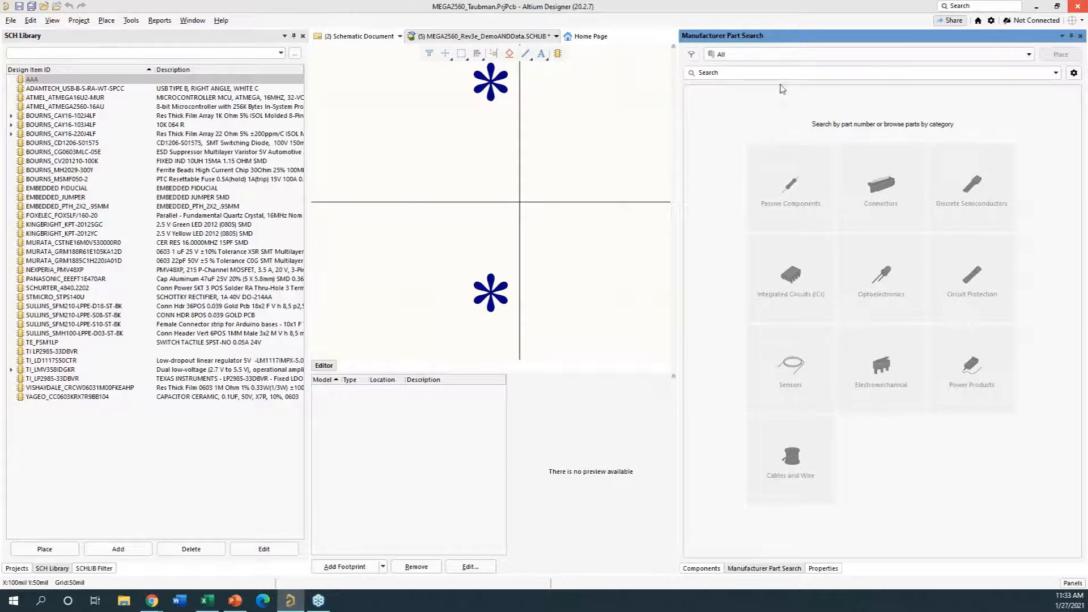
click(767, 55)
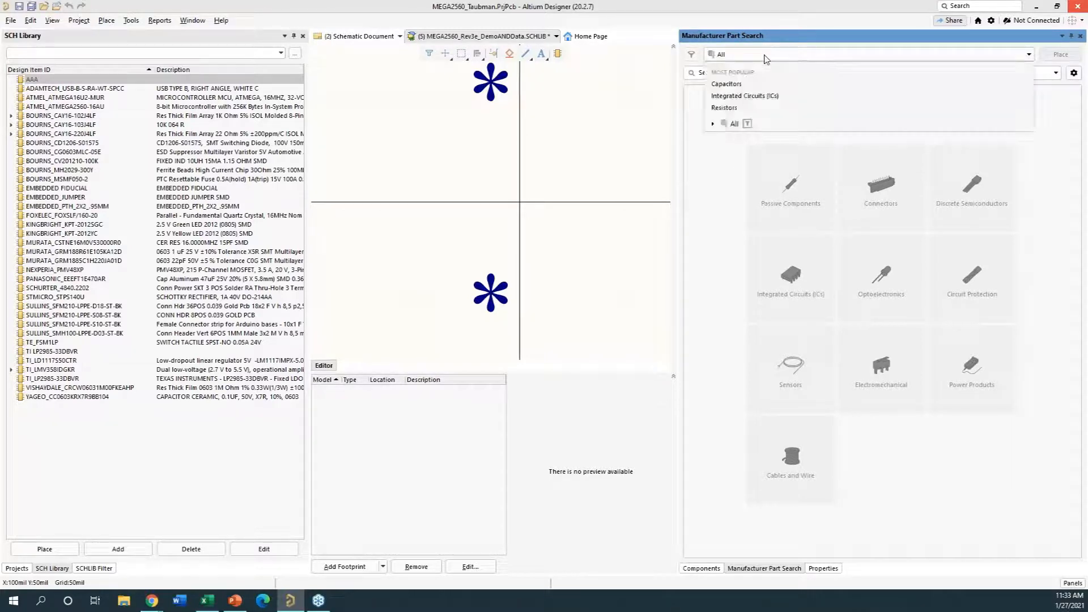
click(698, 77)
key(ctrl+v)
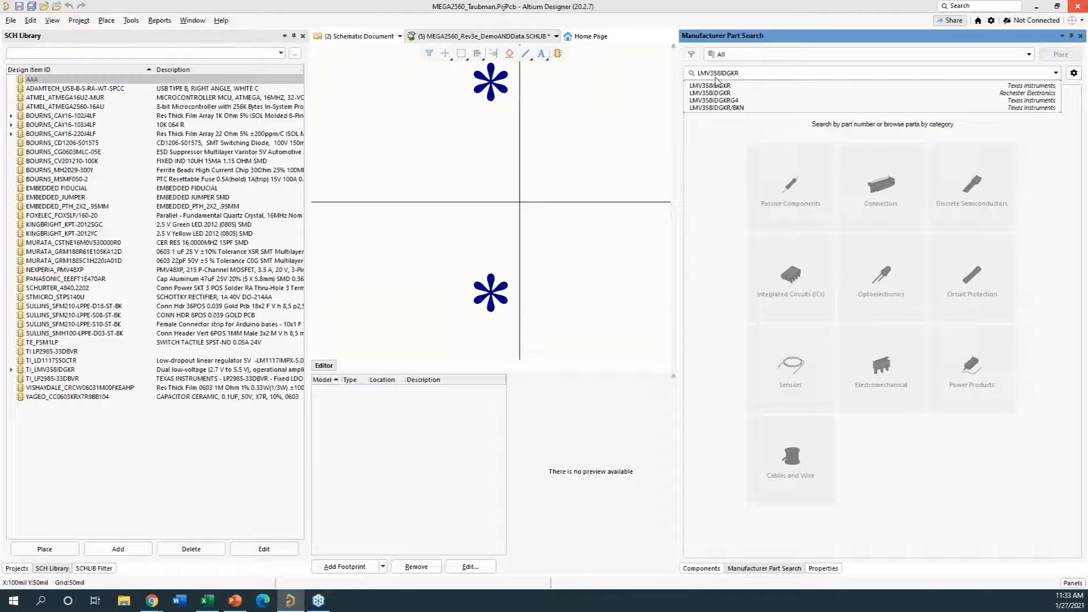
click(715, 85)
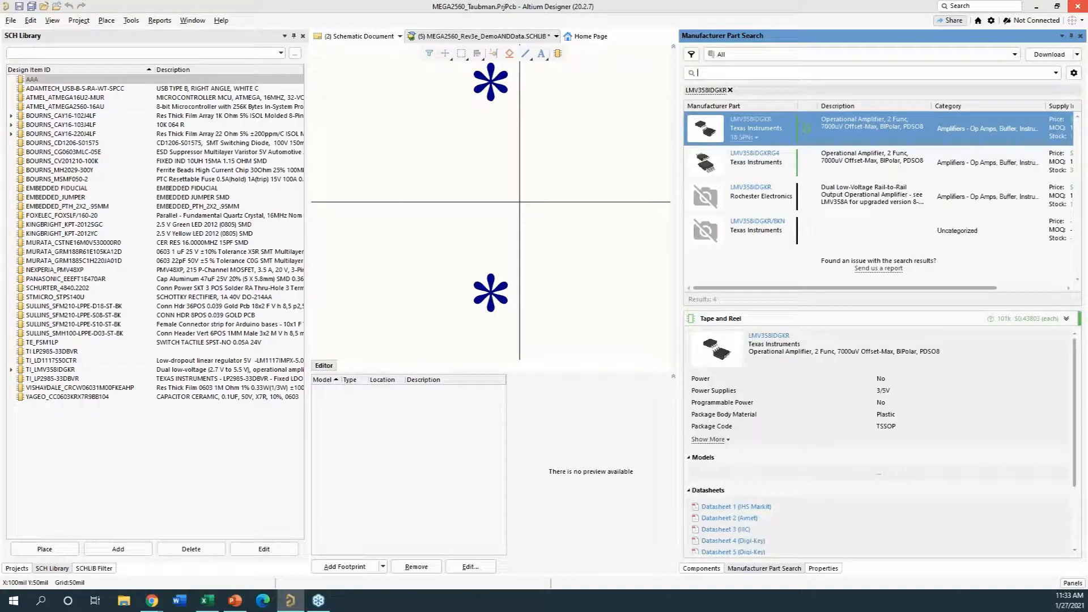
- Widen the Manufacturer Part Search view beside the symbol editor and open its currency and part provider settings
drag(679, 198, 600, 187)
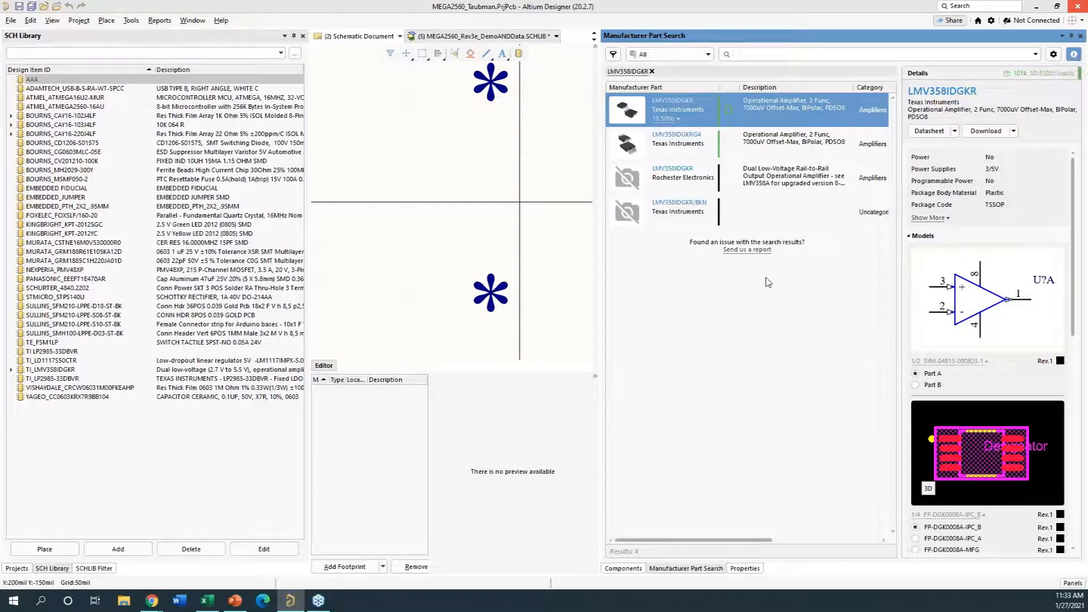
click(1053, 55)
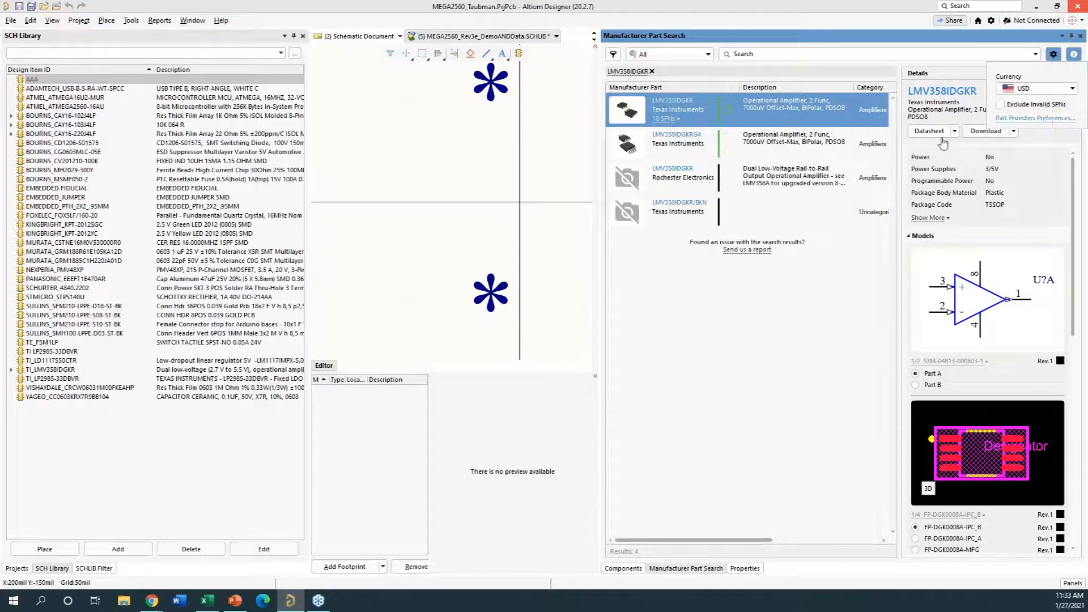
- Open the part providers preferences and review the supplier, suggested keyword and parameter import options
click(1036, 118)
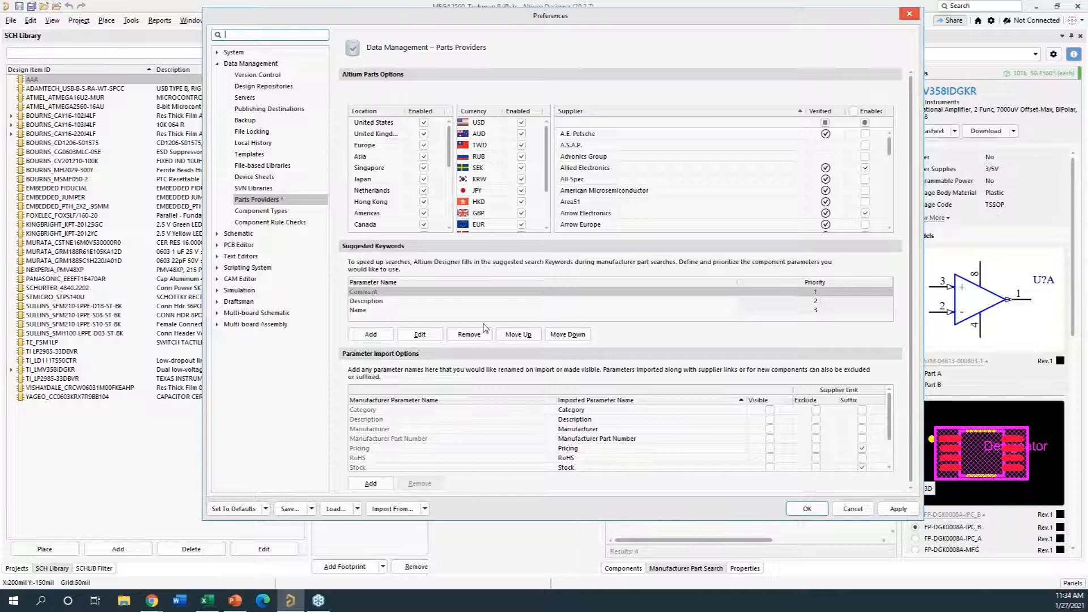
drag(779, 22, 712, 23)
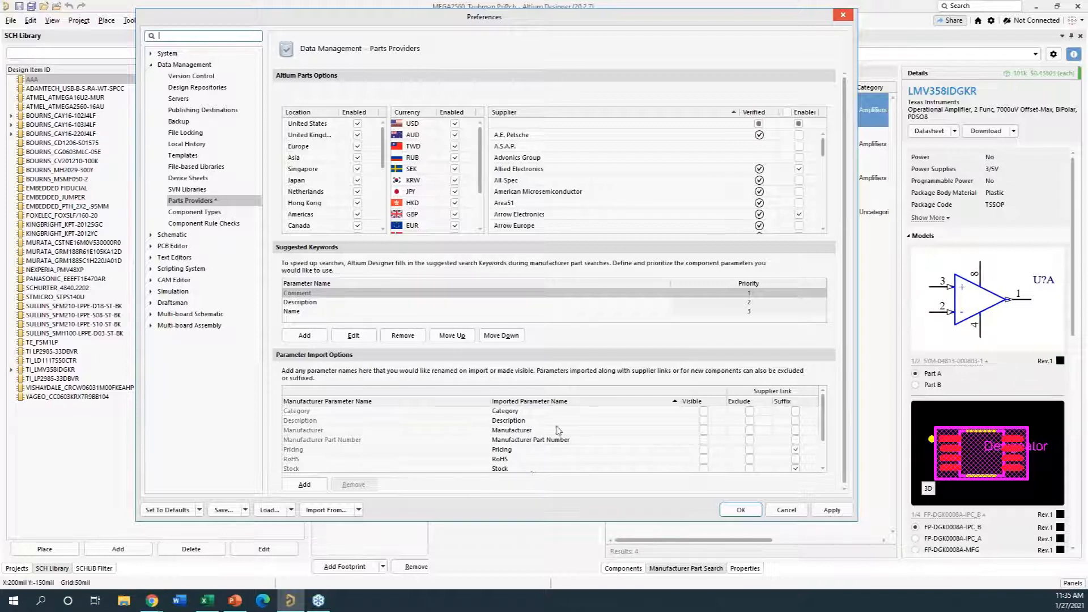
scroll(543, 421, down, 2)
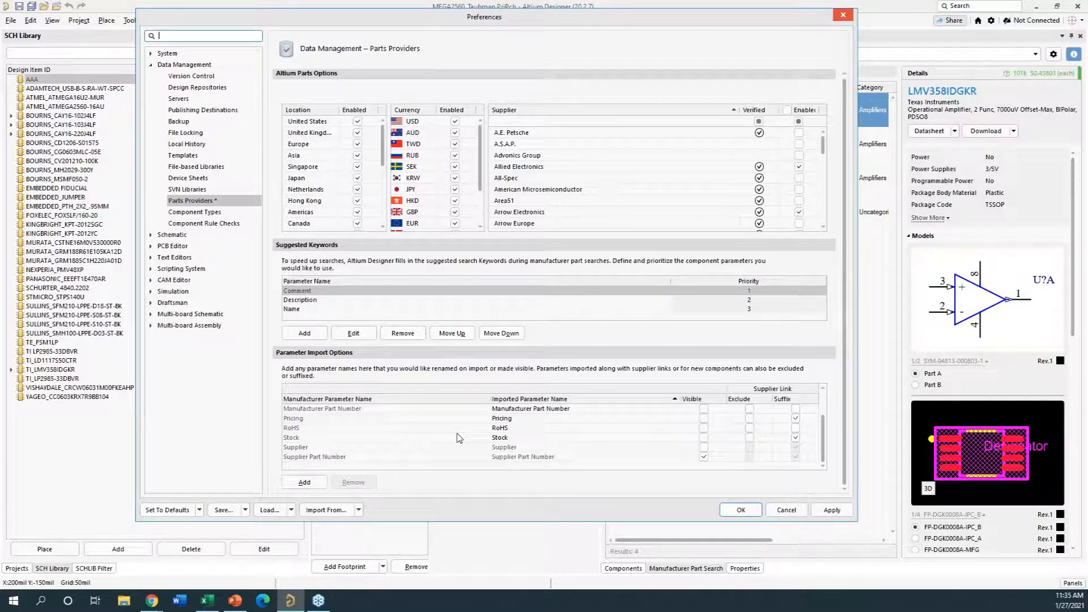
scroll(383, 446, up, 2)
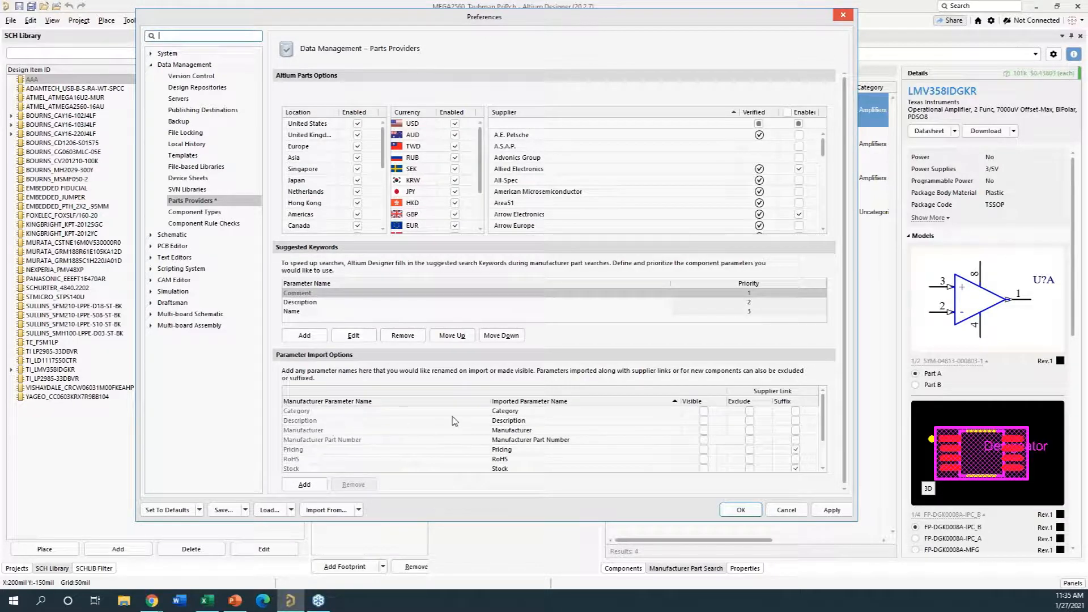
scroll(403, 453, down, 2)
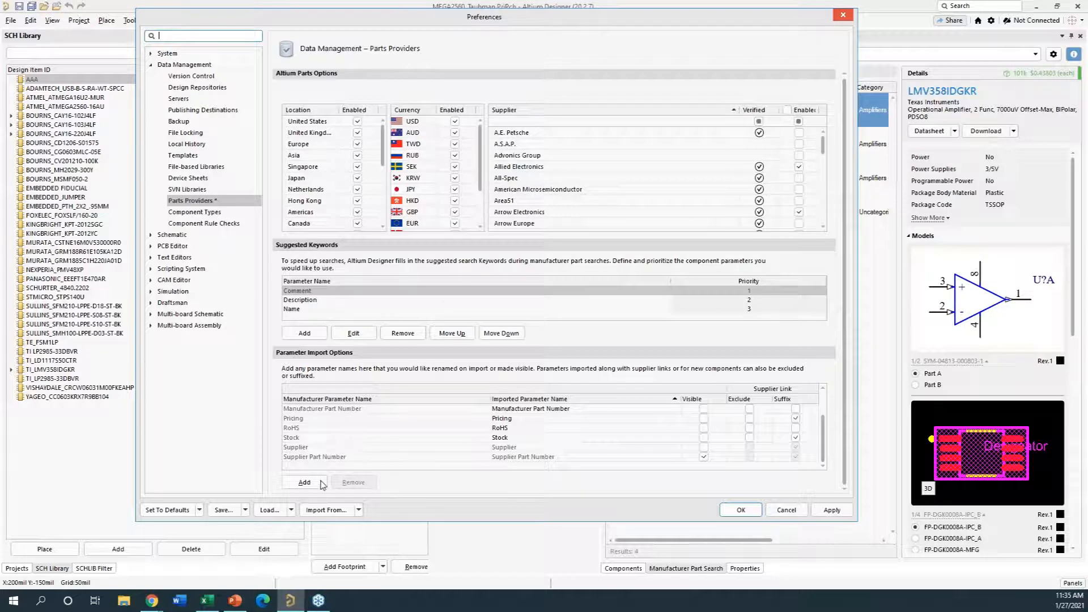
scroll(522, 460, up, 2)
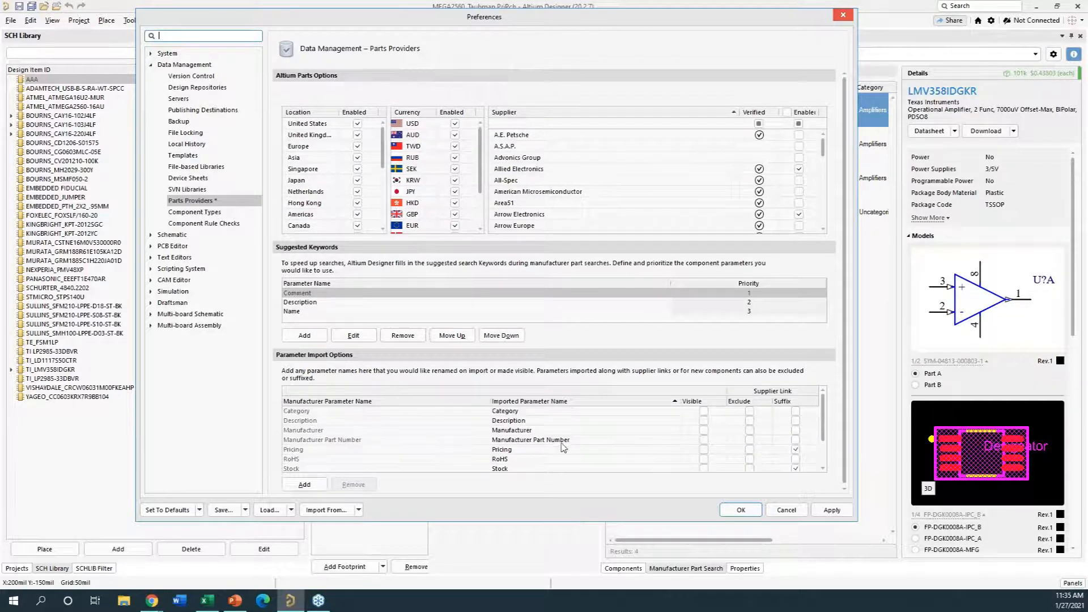
- Try the imported parameter names MFG for Manufacturer and MFG PN for Manufacturer Part Number, and discard the preference changes
click(558, 432)
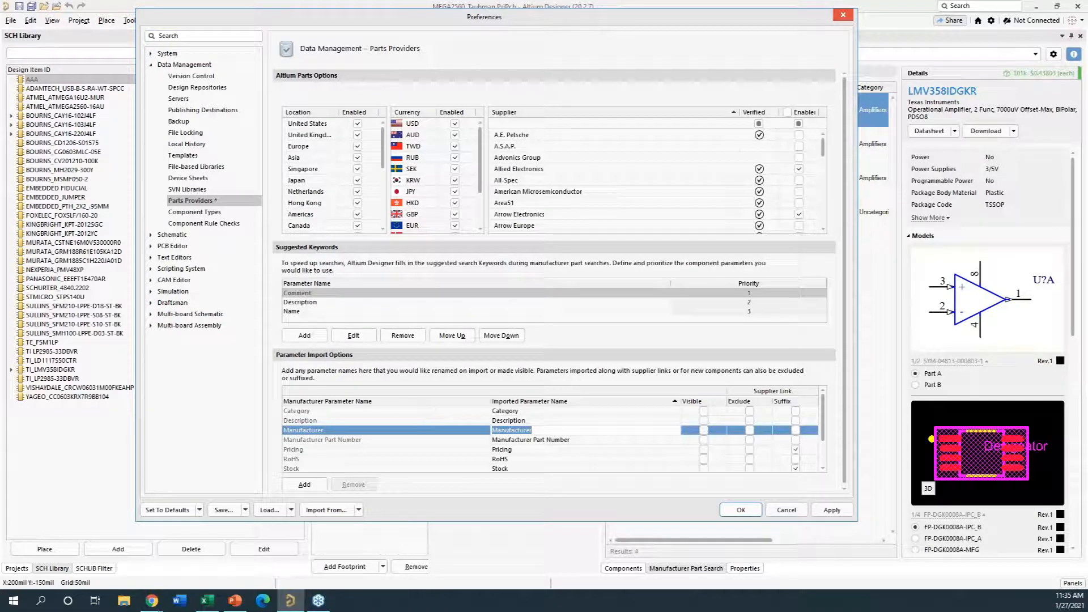
key(BackSpace)
text(MFG)
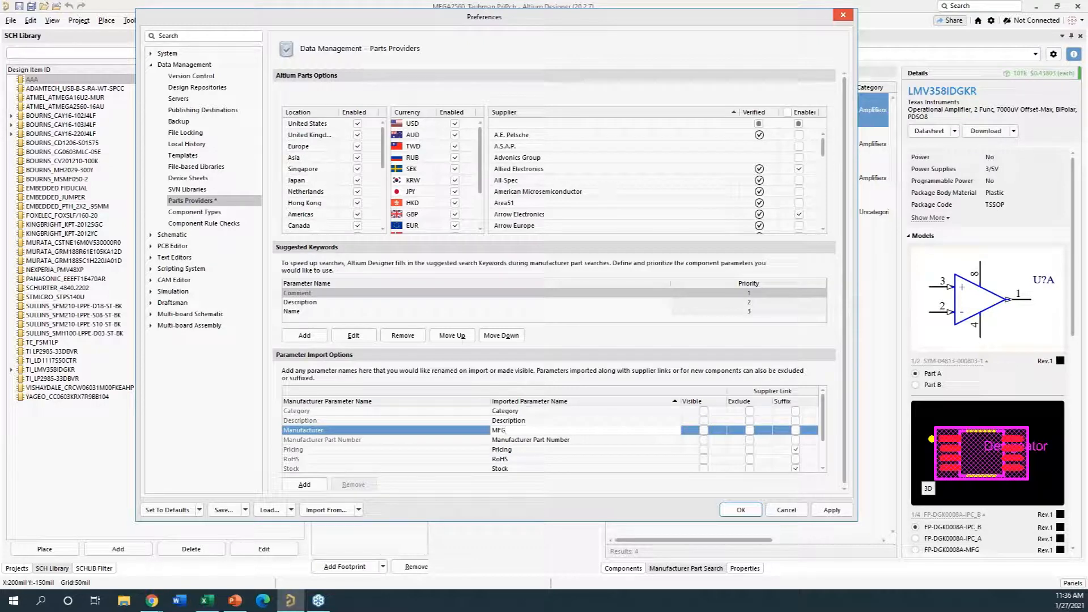
click(588, 440)
text(MFG PN)
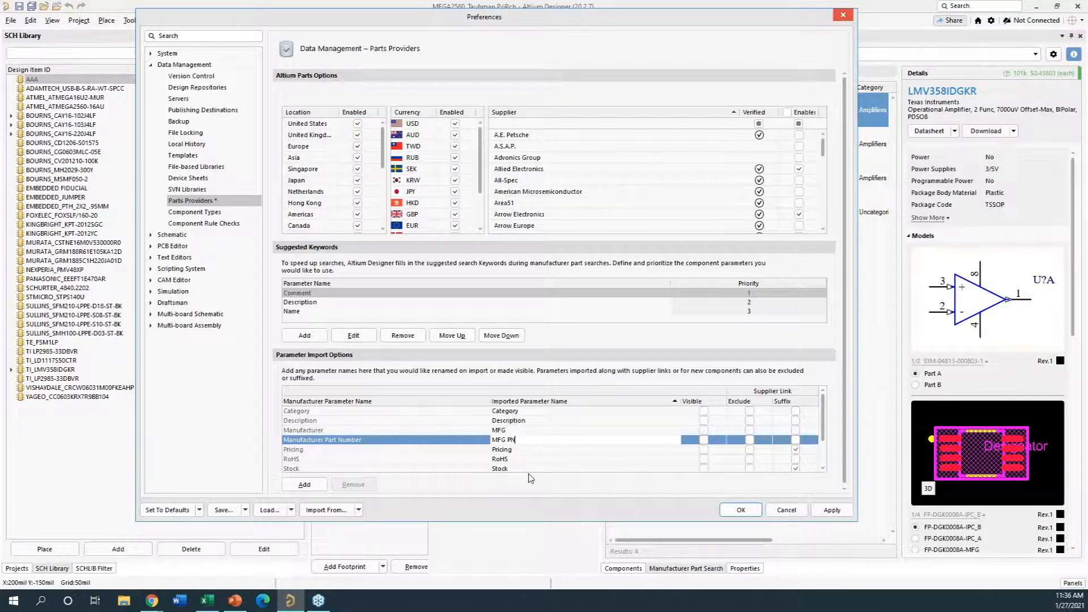
click(787, 510)
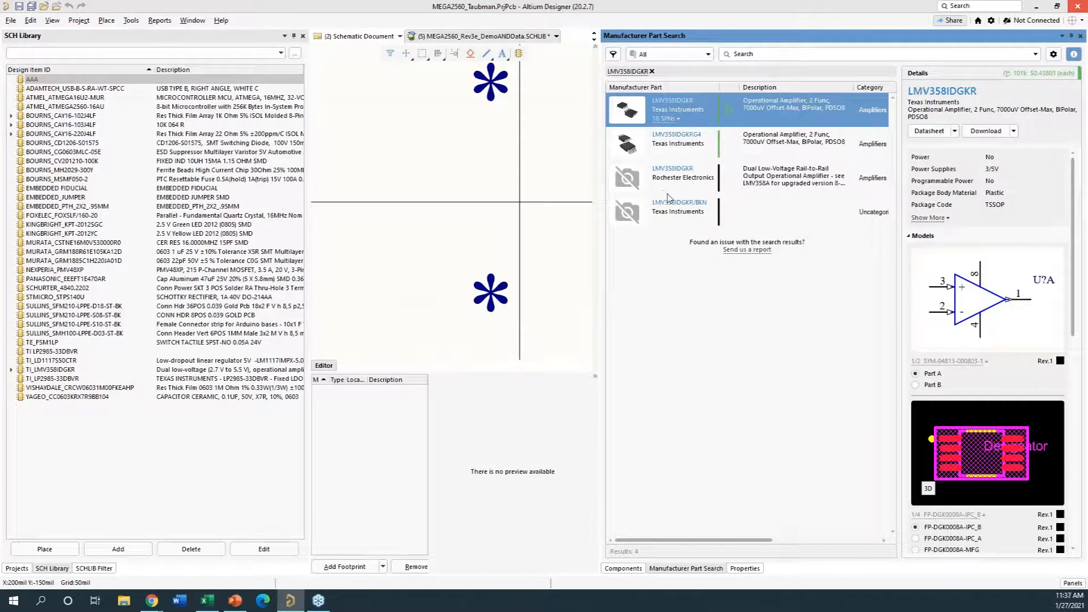
- Add the Texas Instruments LMV358IDGKR supplier link to component AAA and check it in the component's properties
right_click(783, 103)
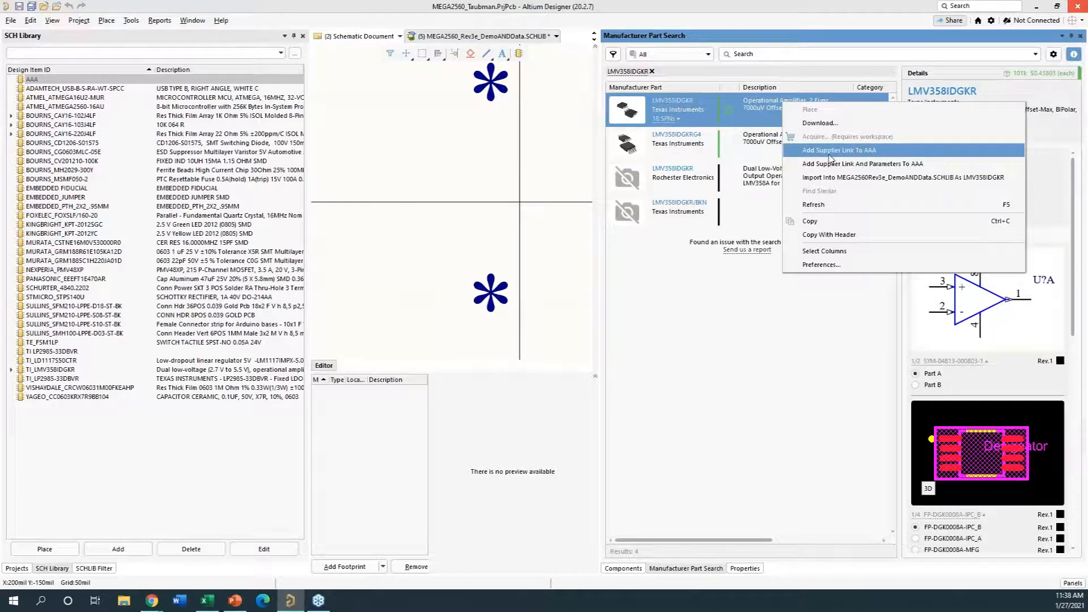
click(833, 150)
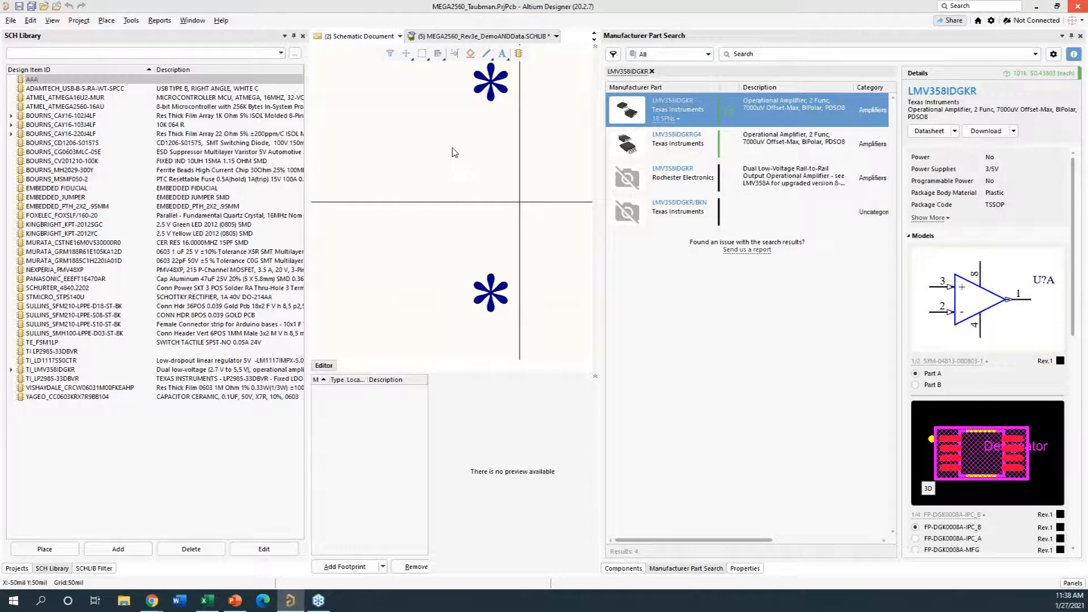
click(745, 569)
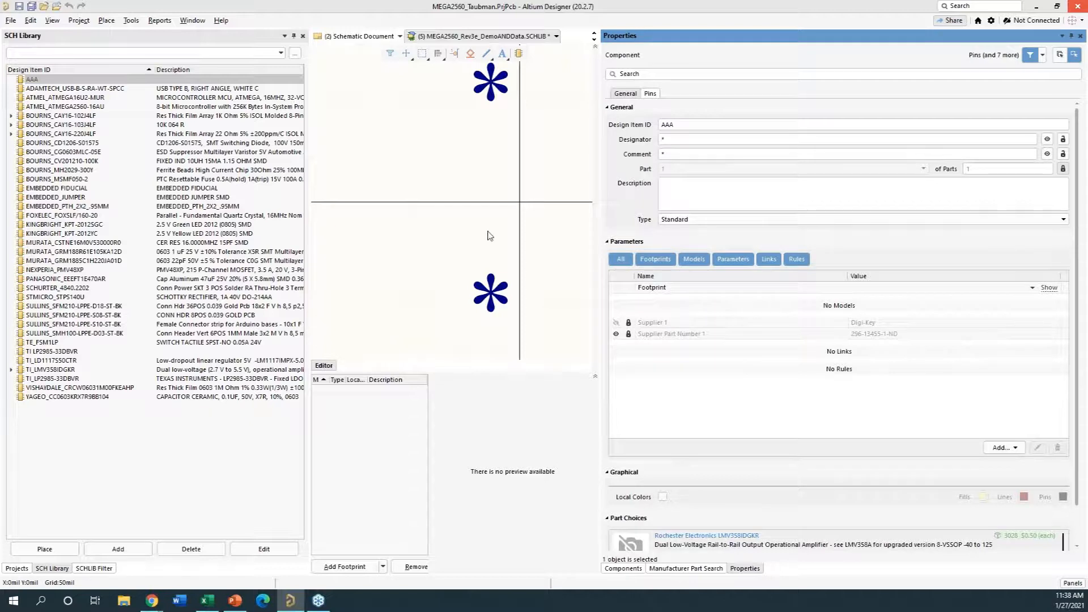
- Add both the supplier link and the parameters of the Texas Instruments LMV358IDGKR to component AAA
click(704, 569)
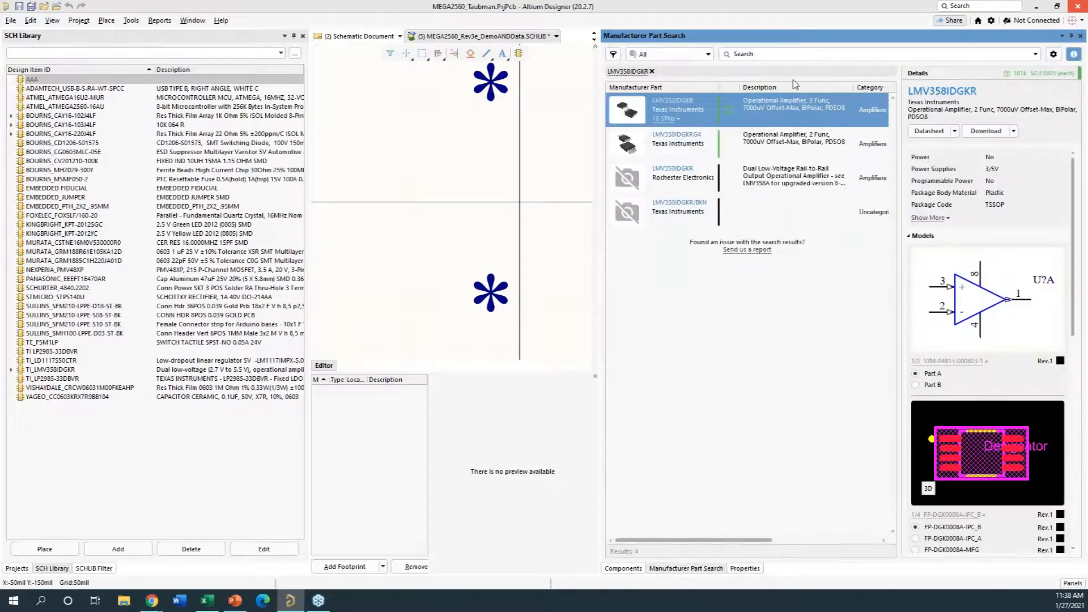
right_click(755, 112)
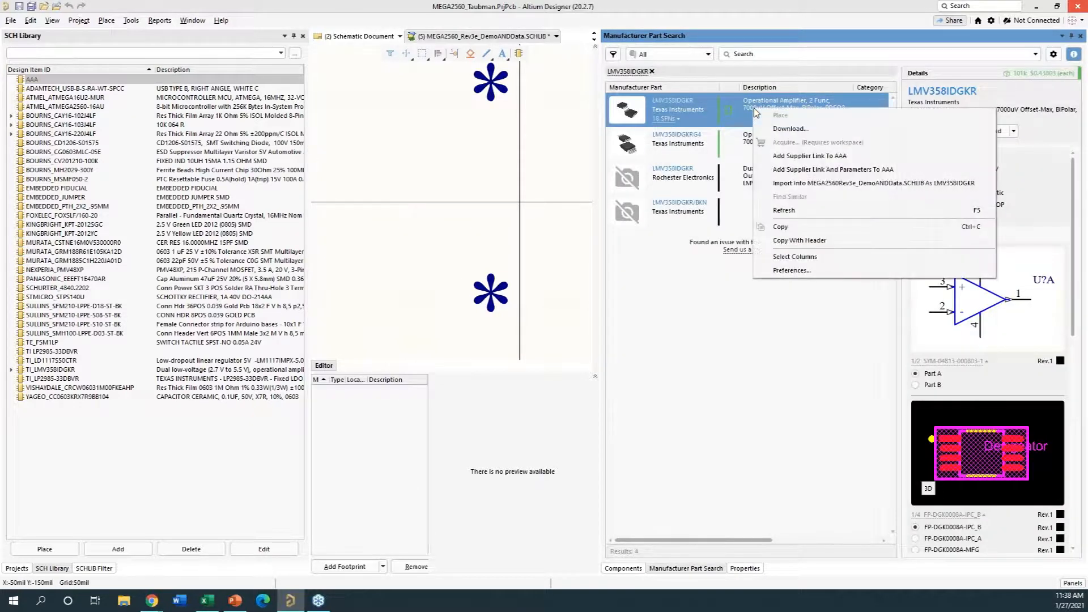
click(805, 176)
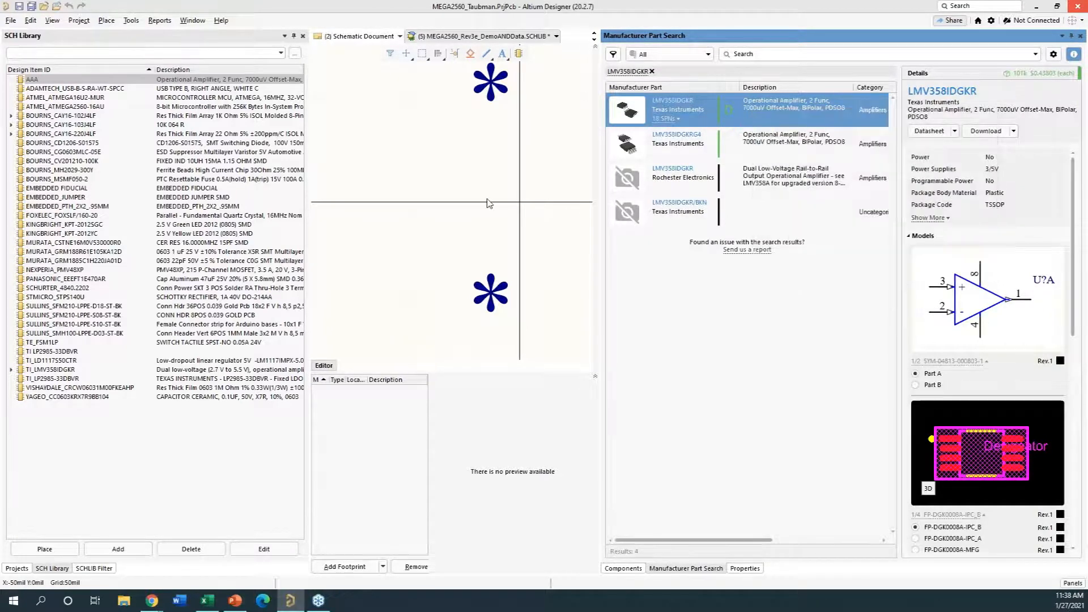
- Review the imported description, parameters and part choice of component AAA in its properties
click(745, 568)
scroll(715, 365, down, 2)
scroll(716, 365, up, 3)
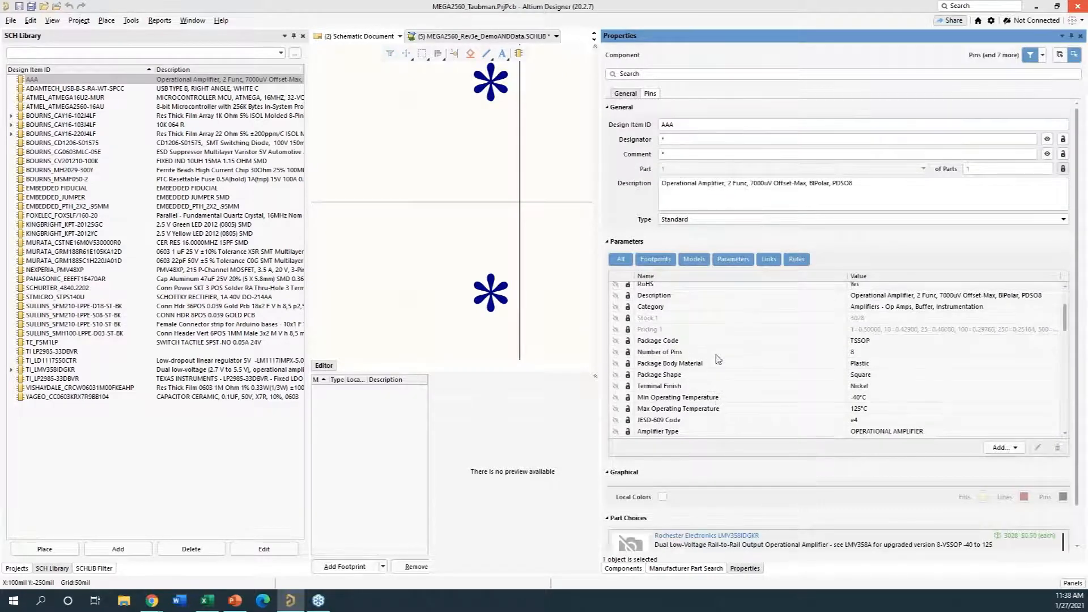
mouse_move(1075, 304)
mouse_down()
mouse_move(1082, 420)
mouse_move(1086, 318)
mouse_move(1076, 315)
mouse_up()
scroll(744, 367, down, 2)
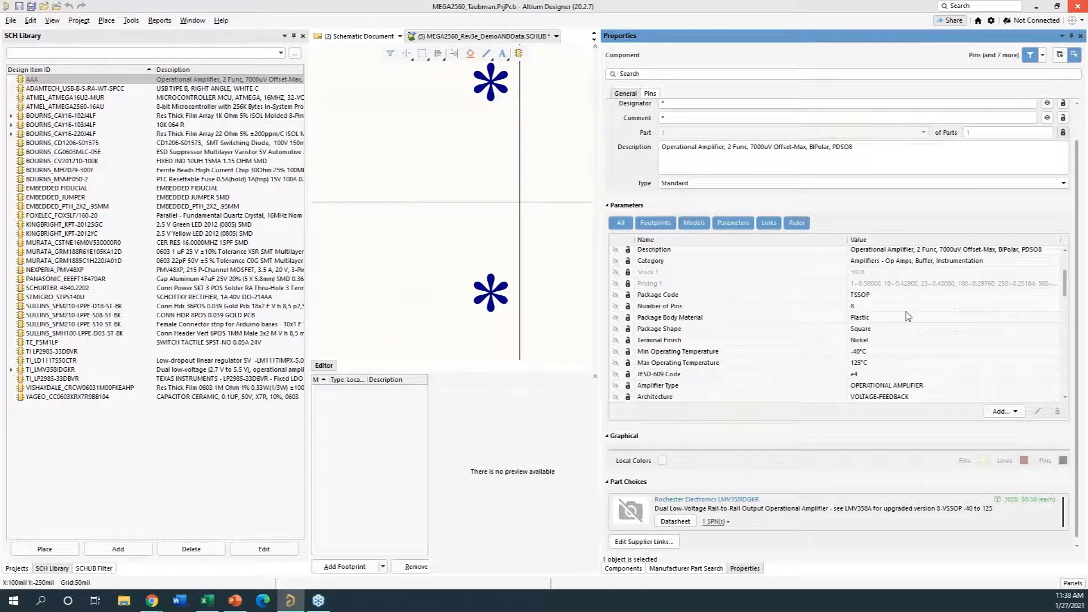
drag(1065, 285, 1067, 294)
scroll(1066, 294, down, 2)
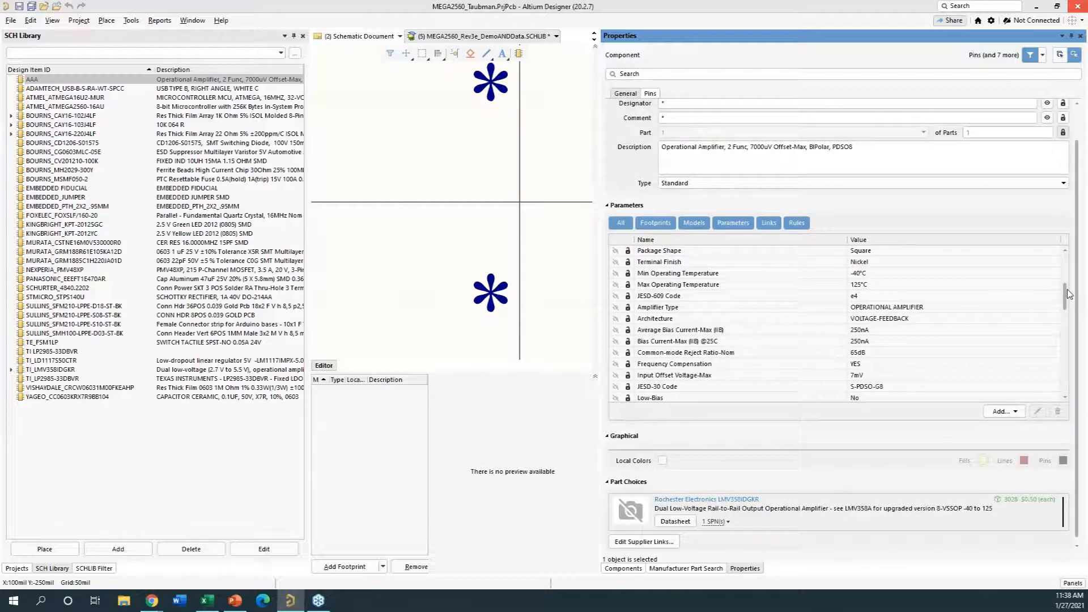
scroll(810, 303, up, 1)
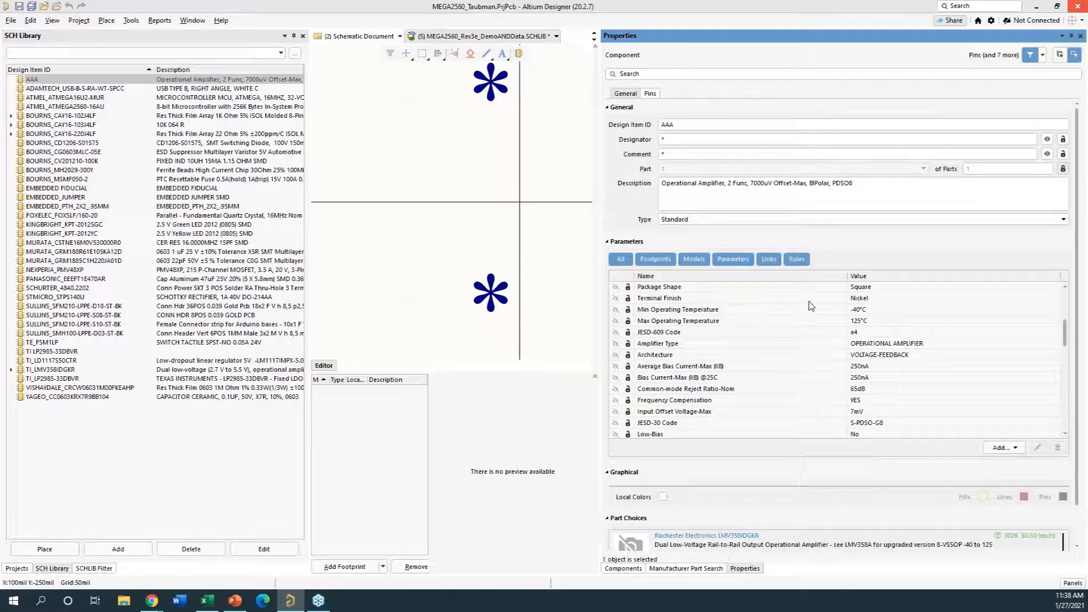
drag(1065, 344, 1057, 317)
scroll(847, 365, down, 1)
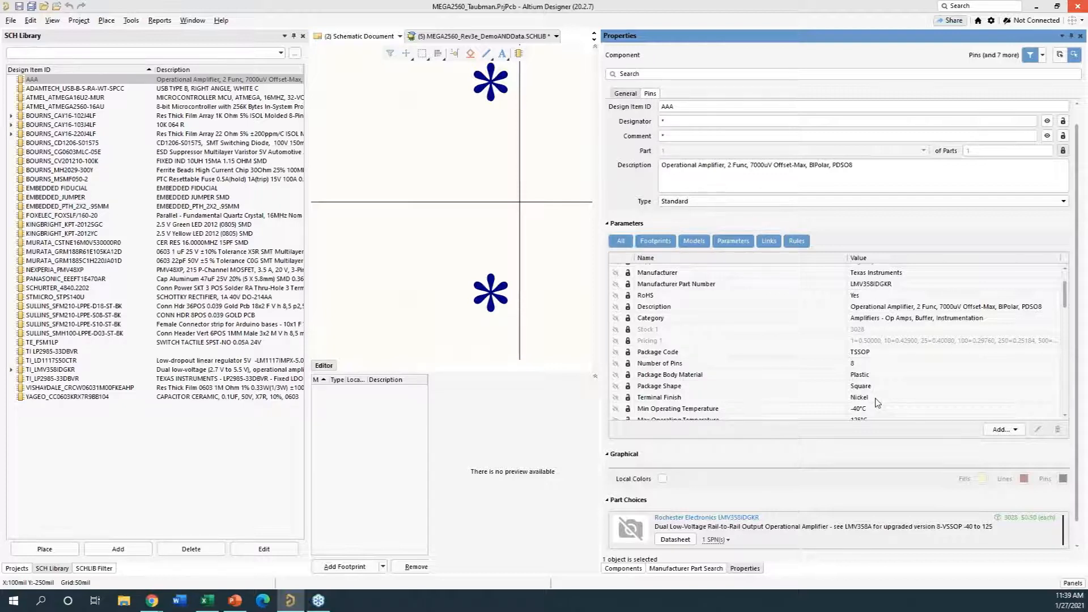
scroll(878, 363, down, 1)
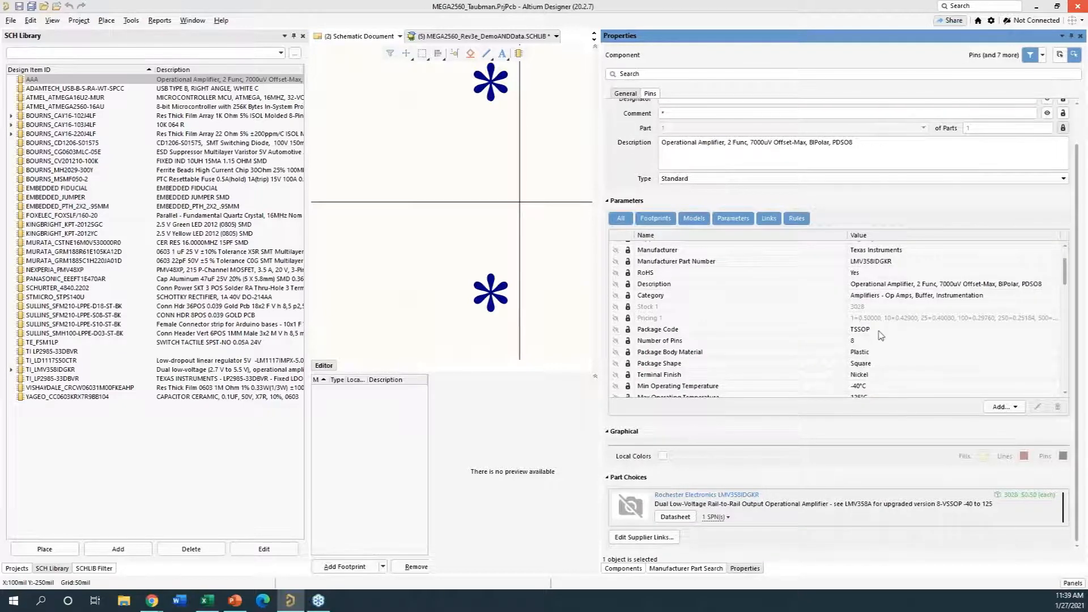
scroll(1067, 280, down, 1)
mouse_move(1067, 277)
mouse_down()
mouse_move(1059, 372)
mouse_move(1055, 272)
mouse_up()
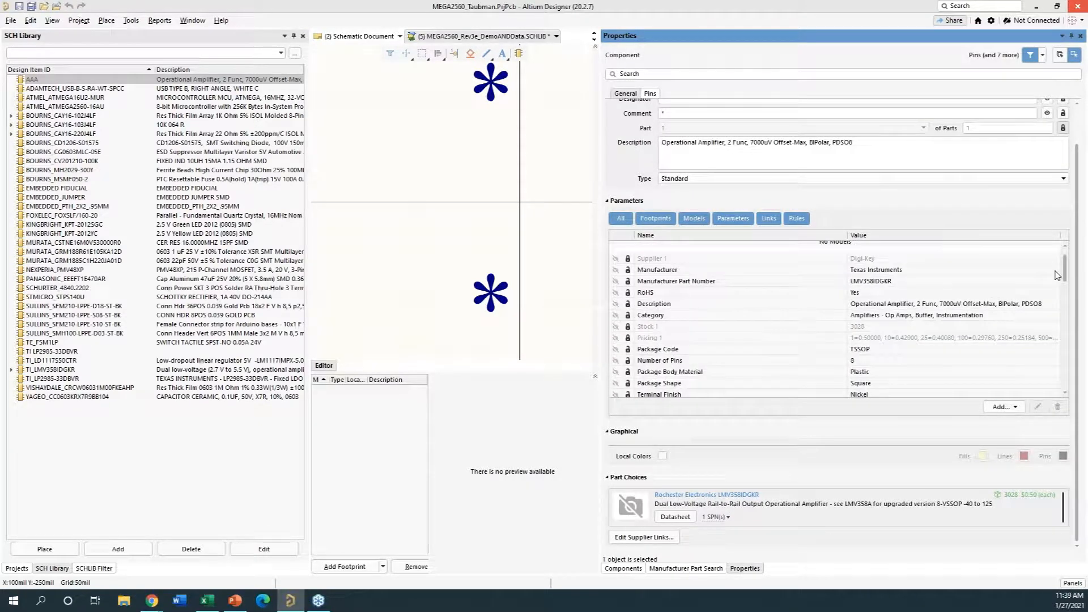
- Import the Texas Instruments LMV358IDGKR into MEGA2560_Rev3e_DemoANDData.SCHLIB as component LMV358IDGKR and display its properties
click(673, 568)
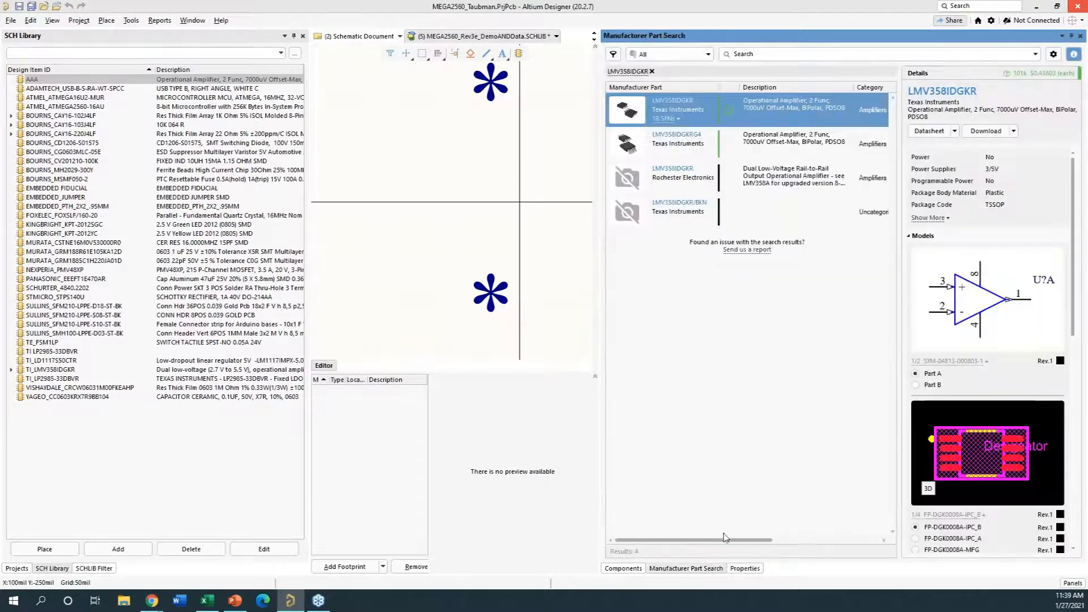
right_click(780, 113)
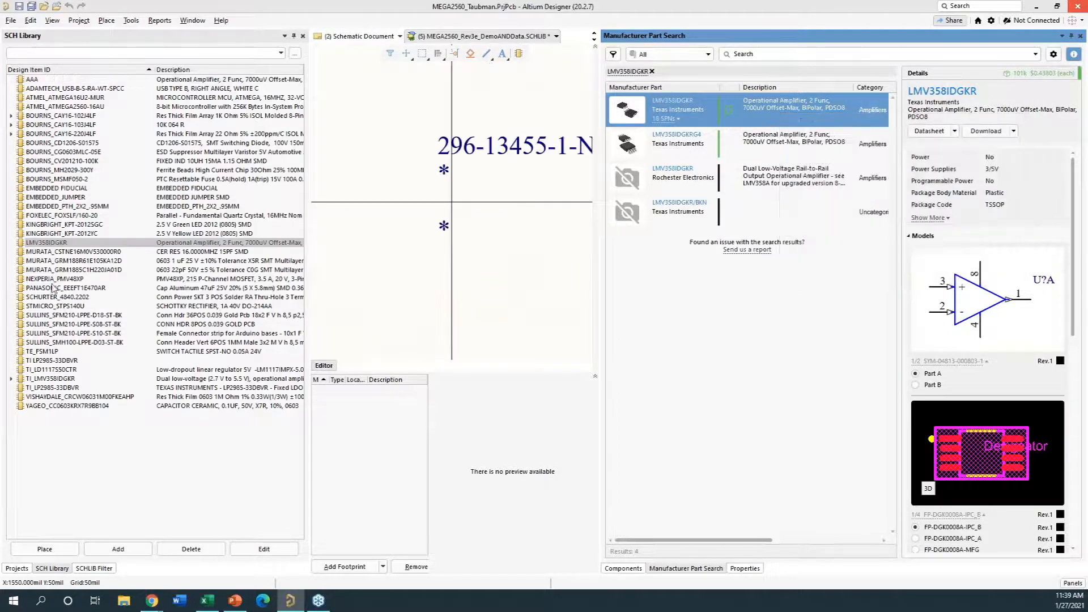
click(74, 244)
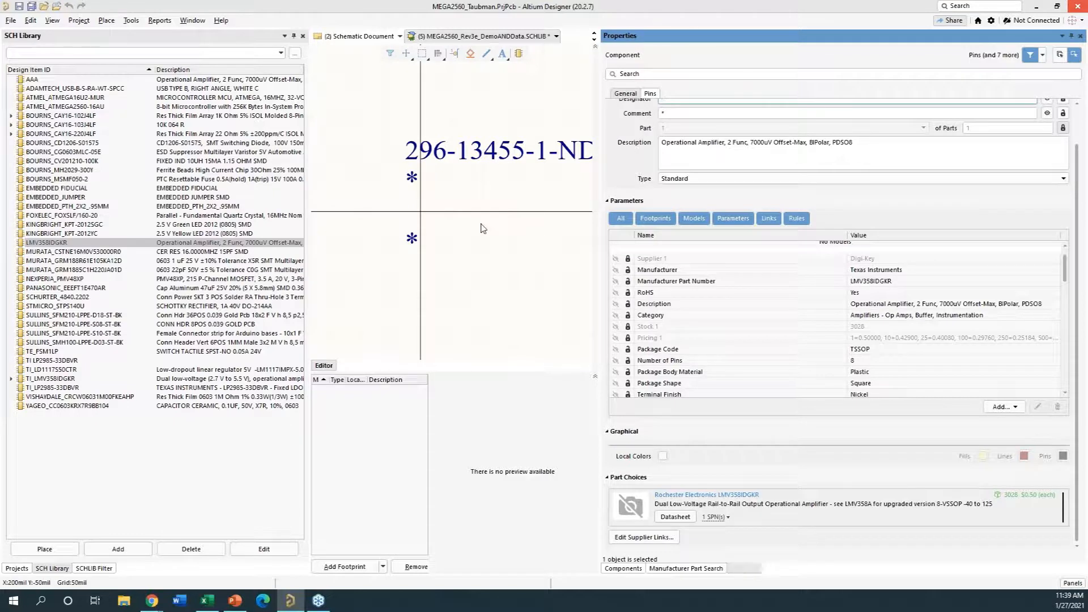
ctrl+scroll(435, 221, up, 1)
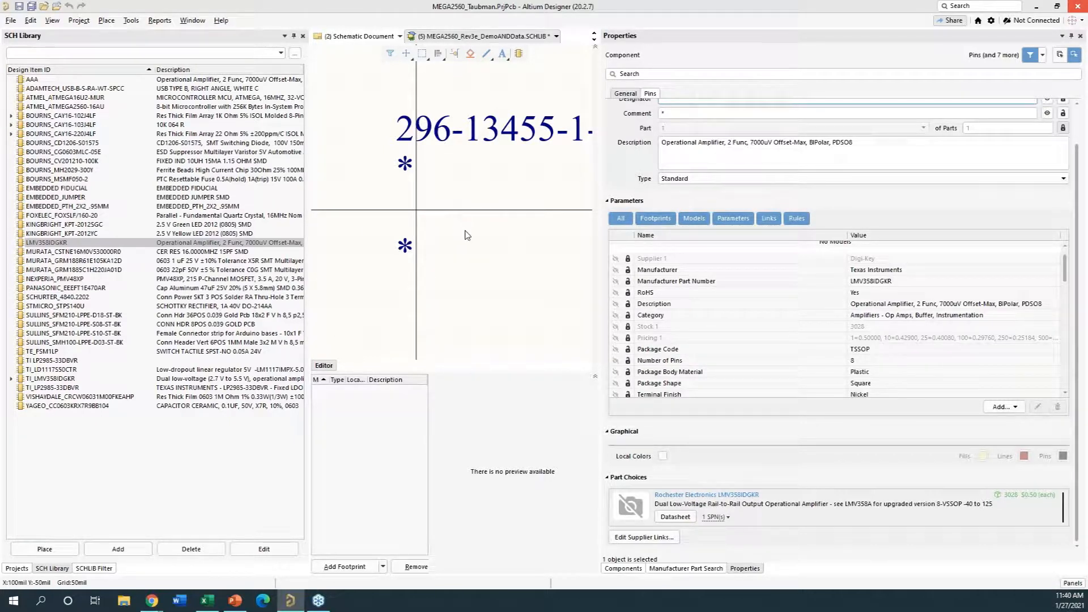
- Try to download the Texas Instruments LMV358IDGKR component as a zip file from Manufacturer Part Search
click(683, 568)
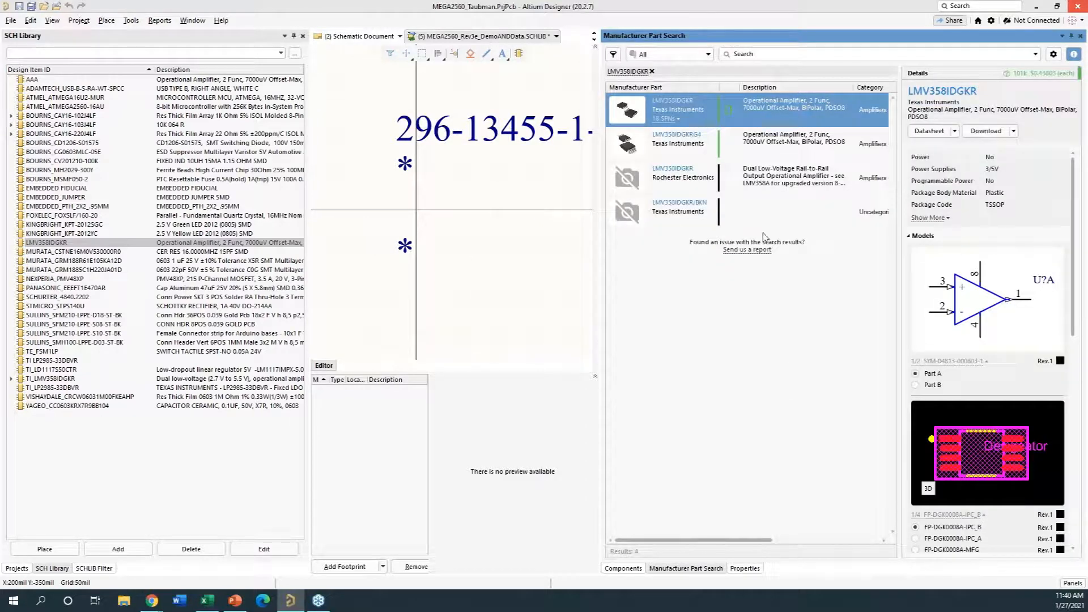
right_click(676, 105)
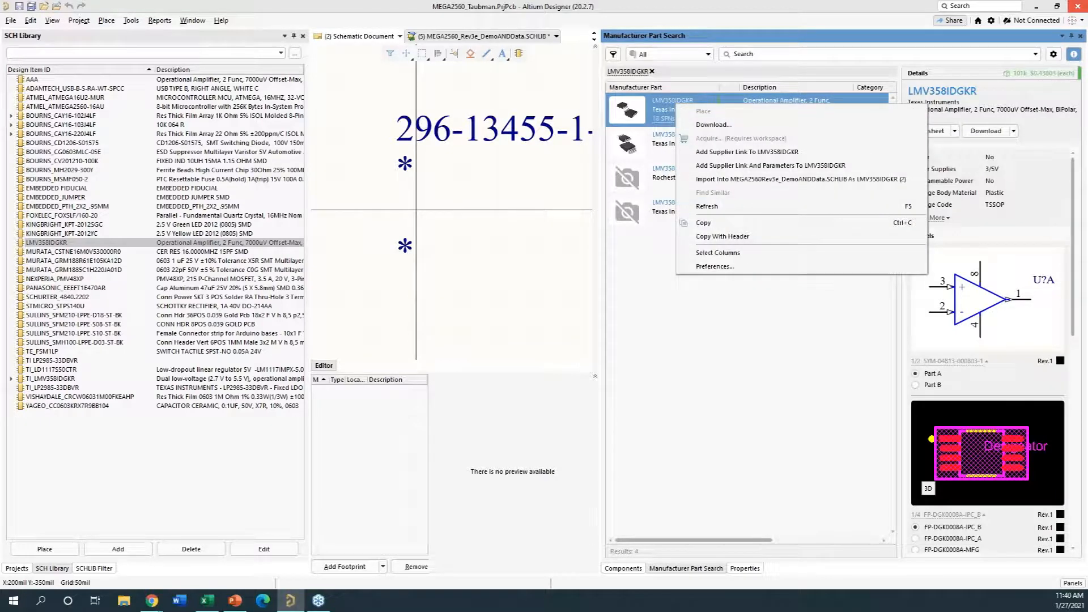
click(706, 126)
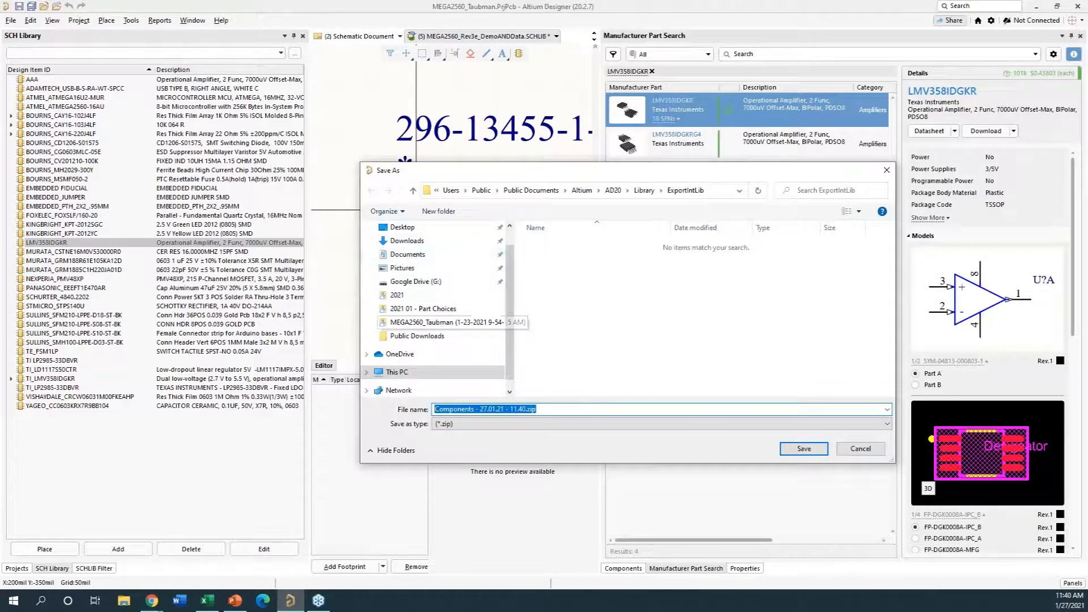
click(860, 448)
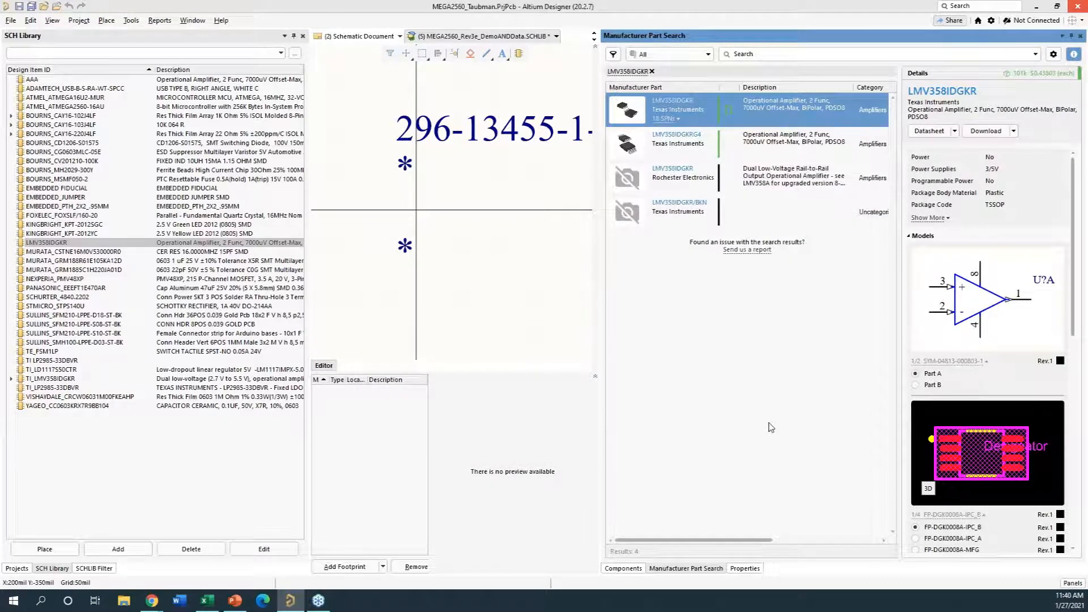
- Switch to File Explorer and inspect the library files in the downloaded Components - 25.01.21 - 11.52 folder
key(super+e)
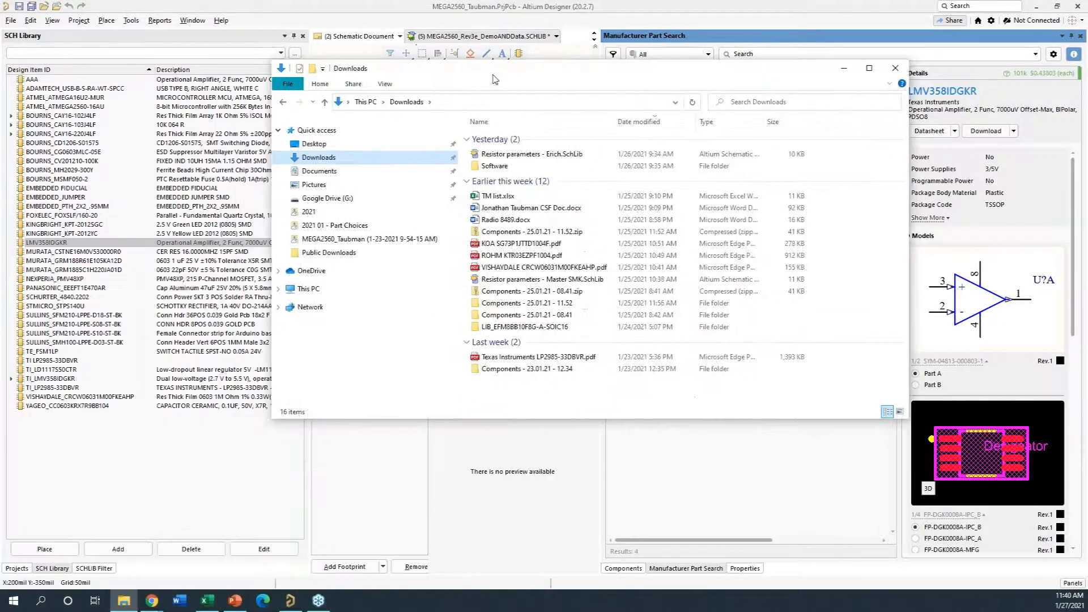
double_click(527, 303)
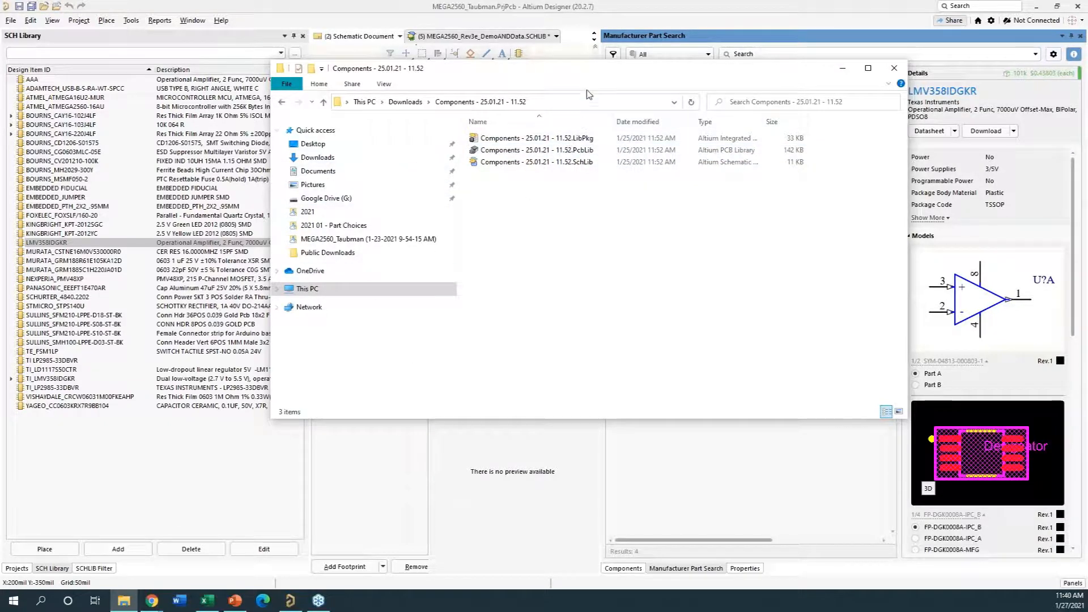
drag(583, 70, 1087, 51)
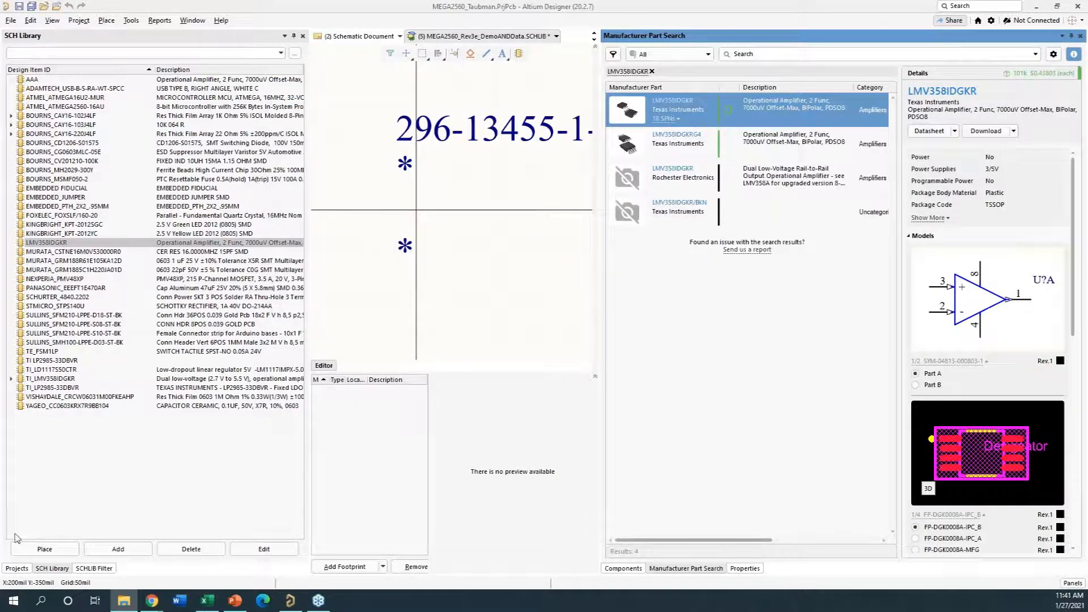
- Open Components - 25.01.21 - 11.52.SchLib from the project's free documents and inspect its component symbol
click(21, 569)
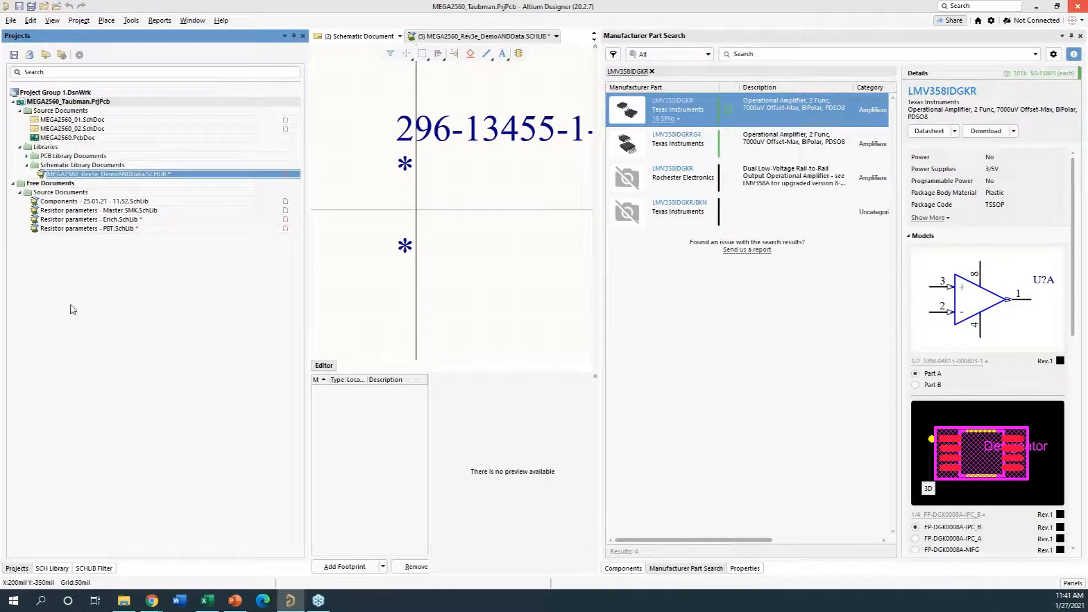
click(86, 202)
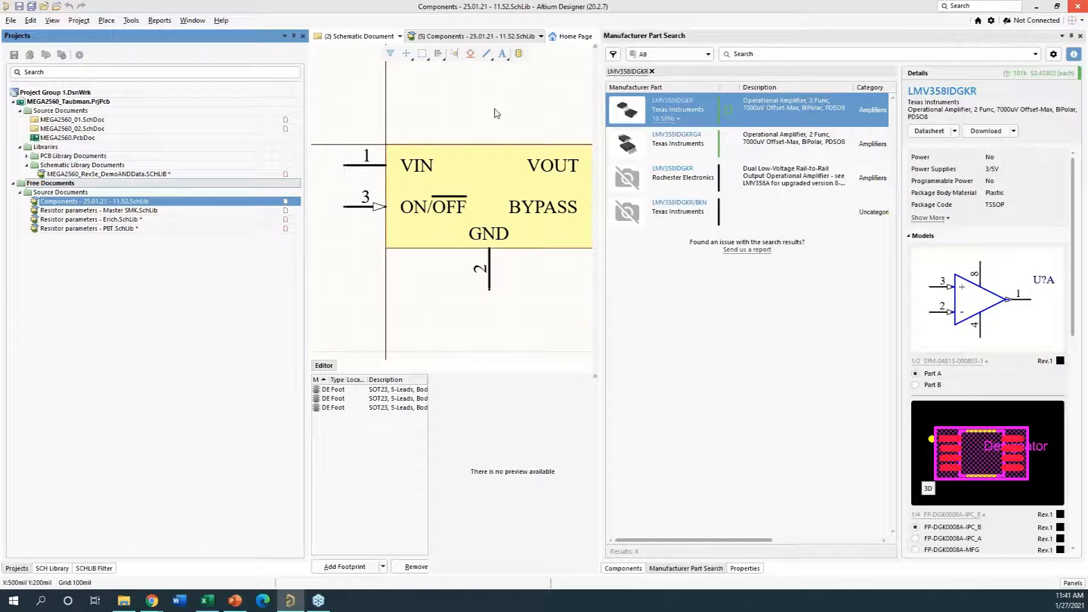
ctrl+scroll(493, 111, down, 1)
right_drag(493, 111, 451, 133)
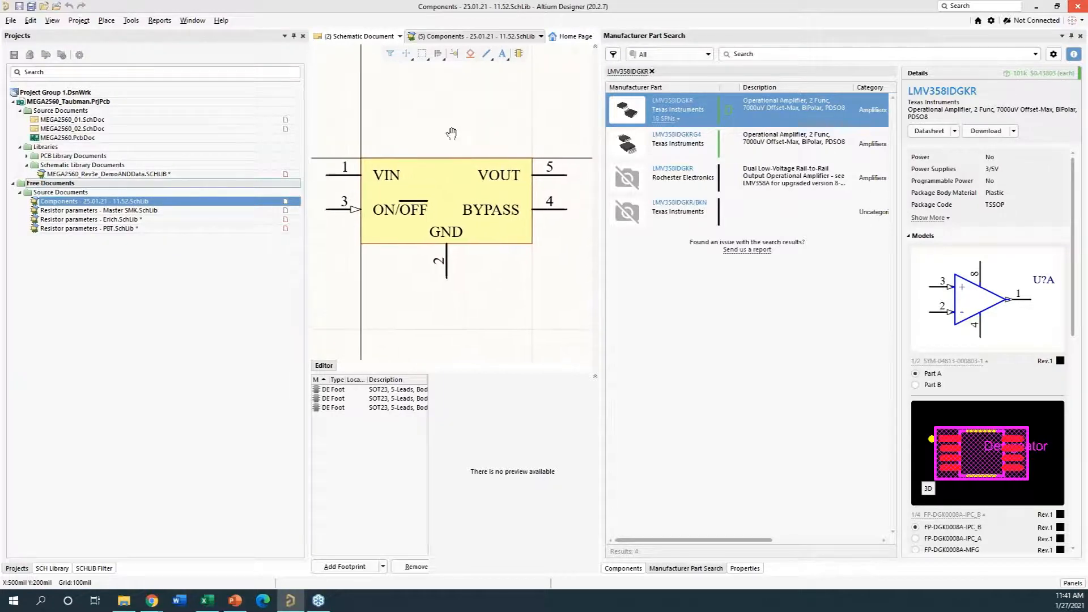
ctrl+scroll(454, 127, down, 2)
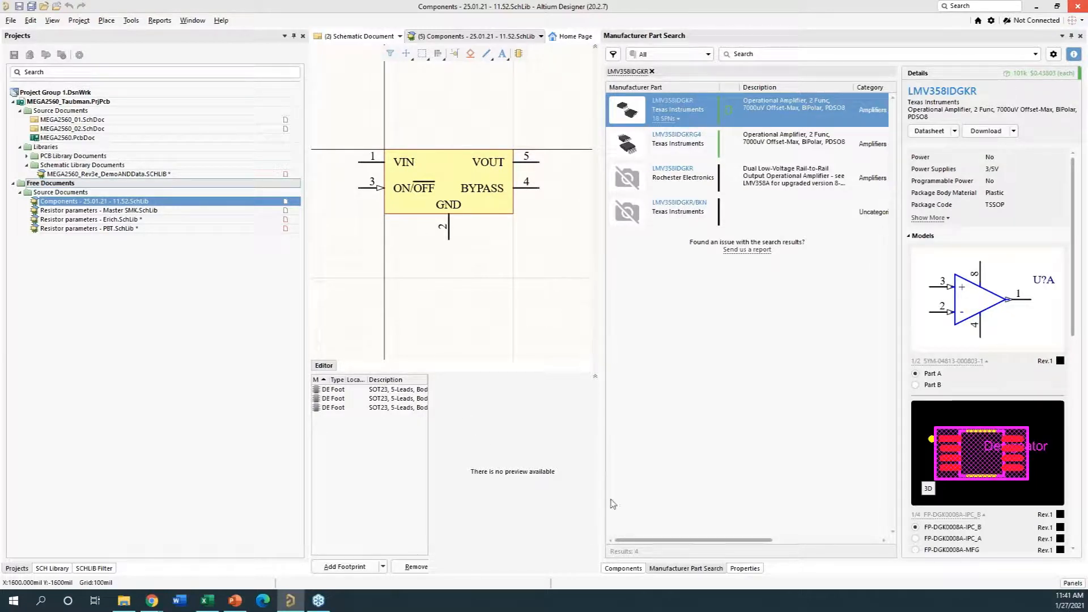
- Review the parameters and available footprints of component LP2985-33DBVR in its properties
click(744, 569)
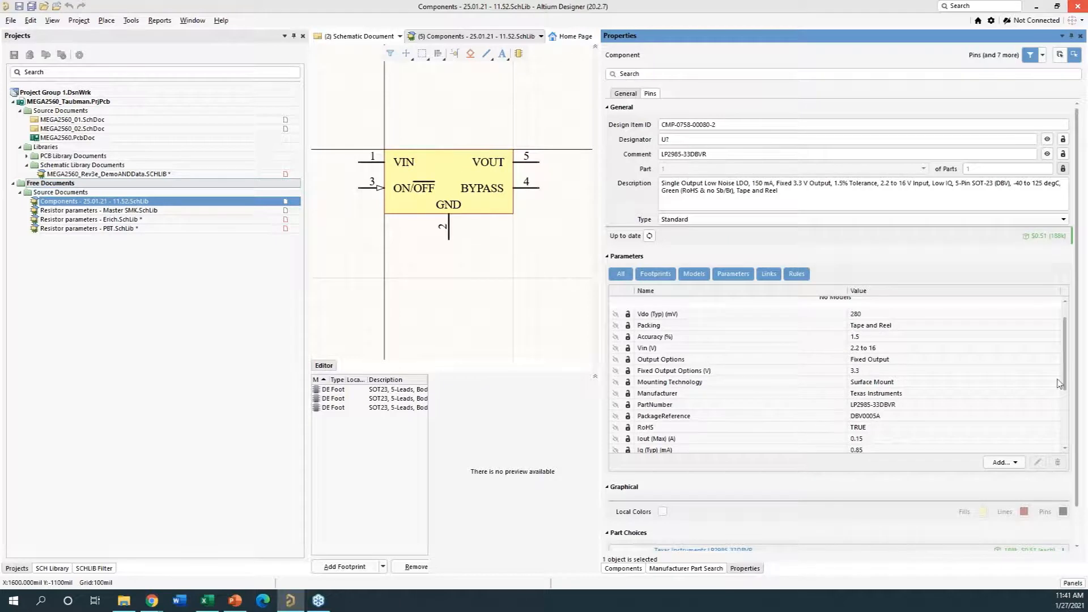
drag(1065, 378, 1074, 352)
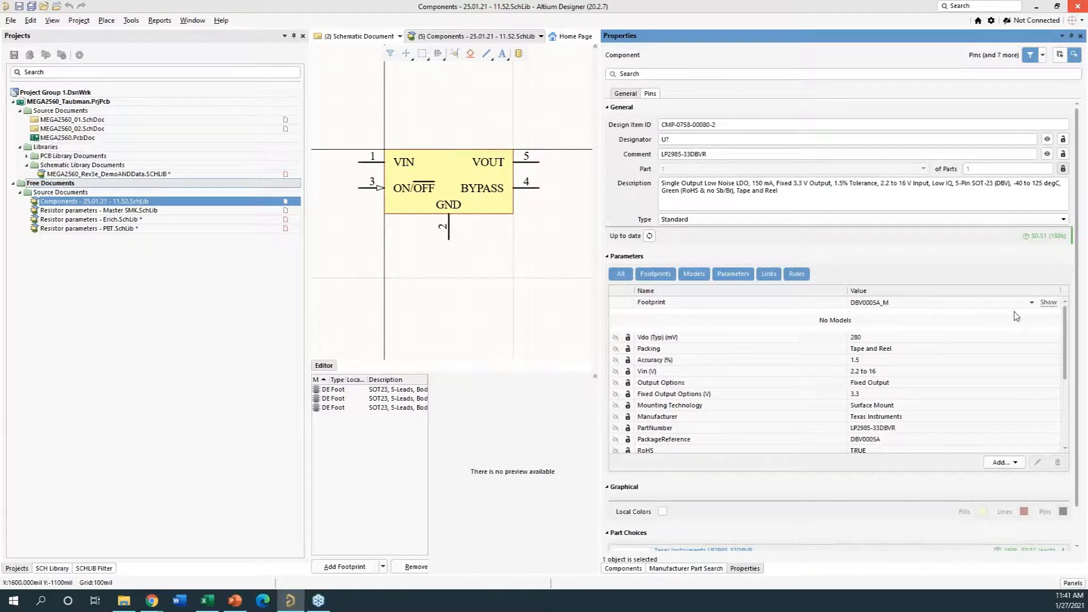
click(1032, 305)
click(1032, 304)
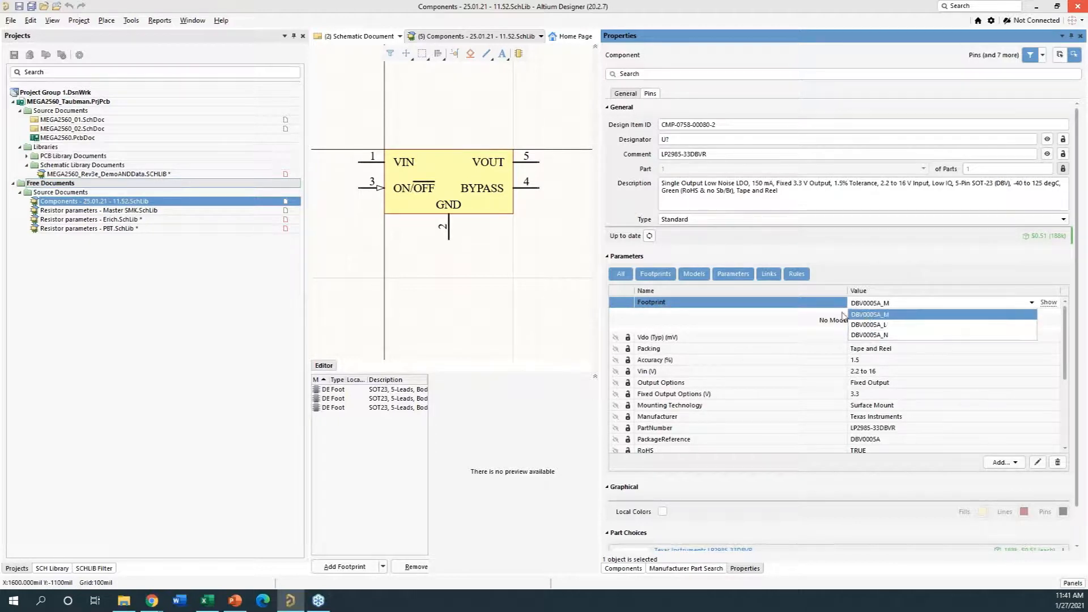
click(505, 279)
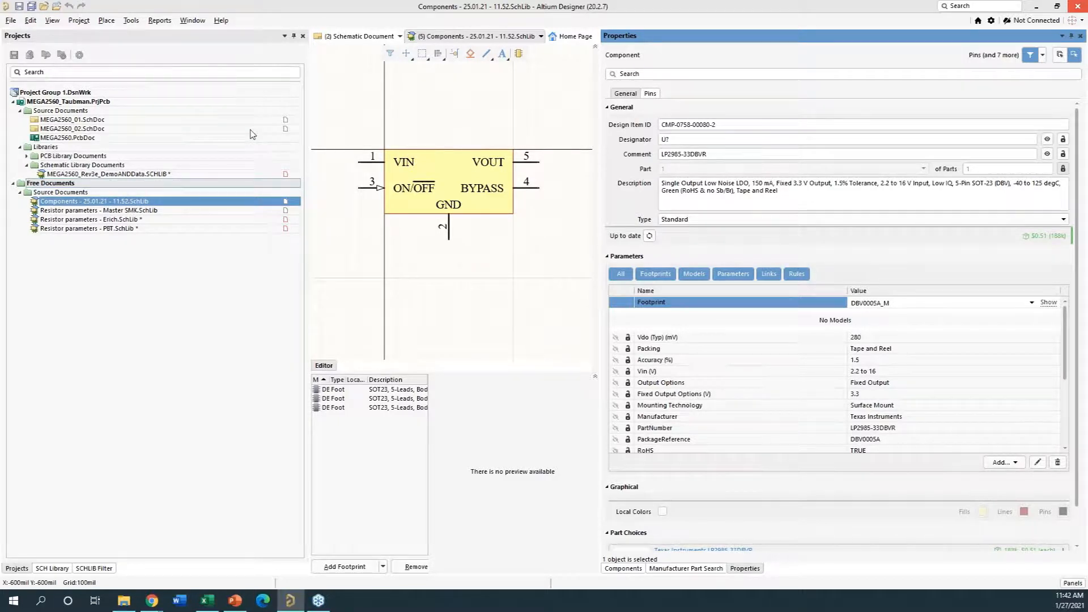
- Open schematic sheet MEGA2560_02.SchDoc and widen its drawing area beside the component list
double_click(72, 129)
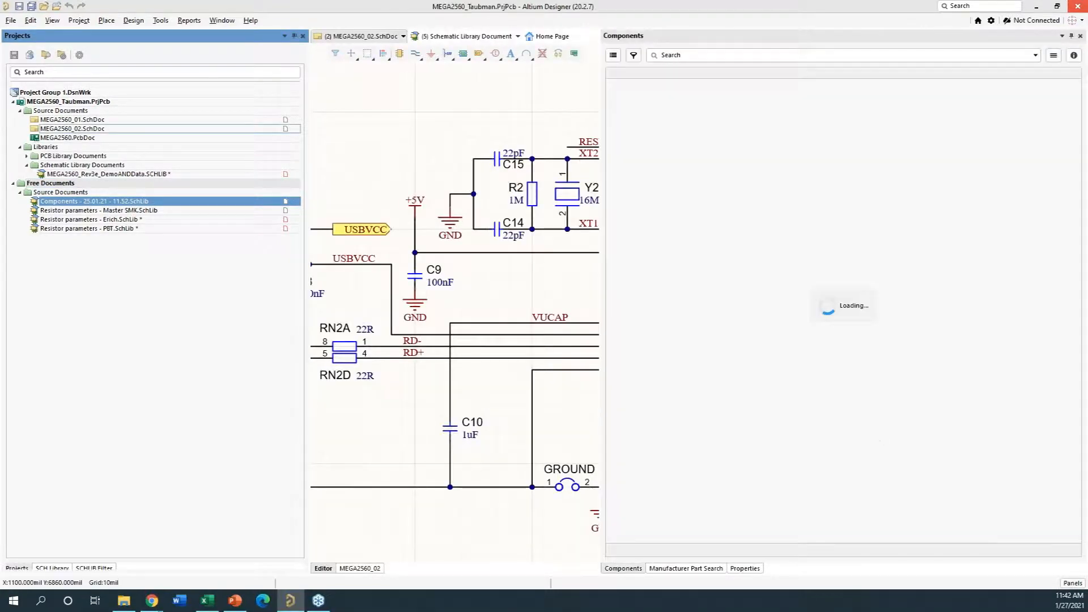
ctrl+scroll(407, 157, down, 2)
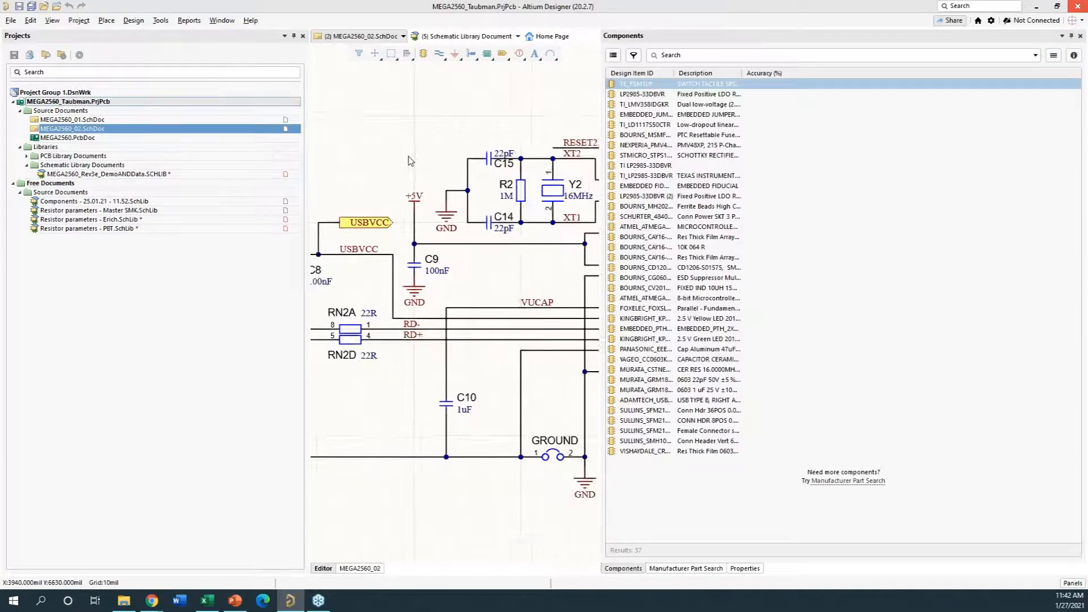
ctrl+scroll(407, 157, down, 1)
right_drag(391, 383, 450, 386)
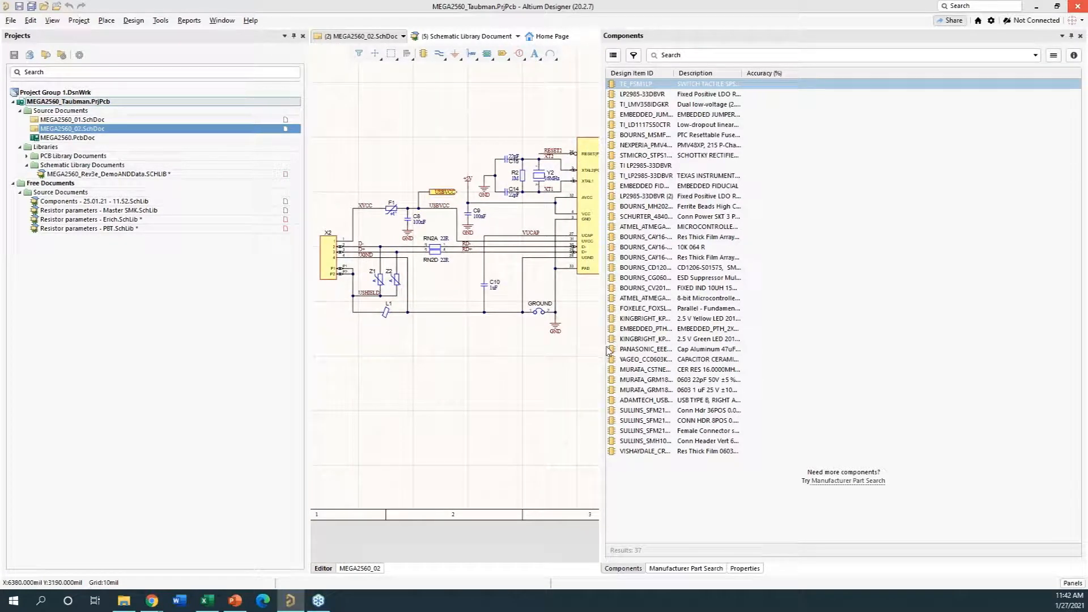
drag(601, 347, 760, 348)
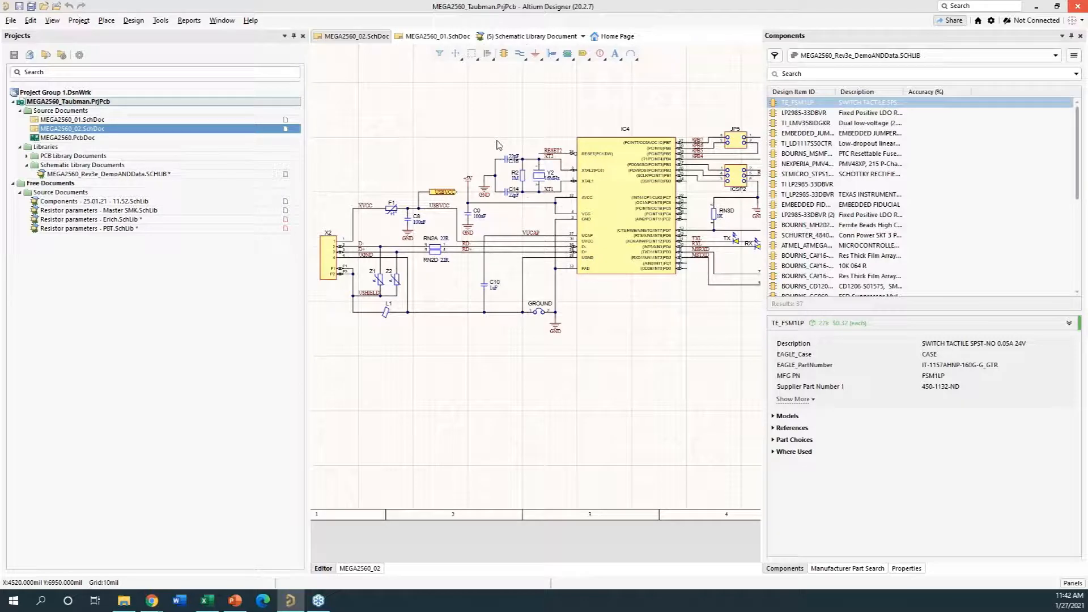
- Review the parameters and part choices of resistor R2 in its properties, then deselect it
ctrl+scroll(489, 167, up, 5)
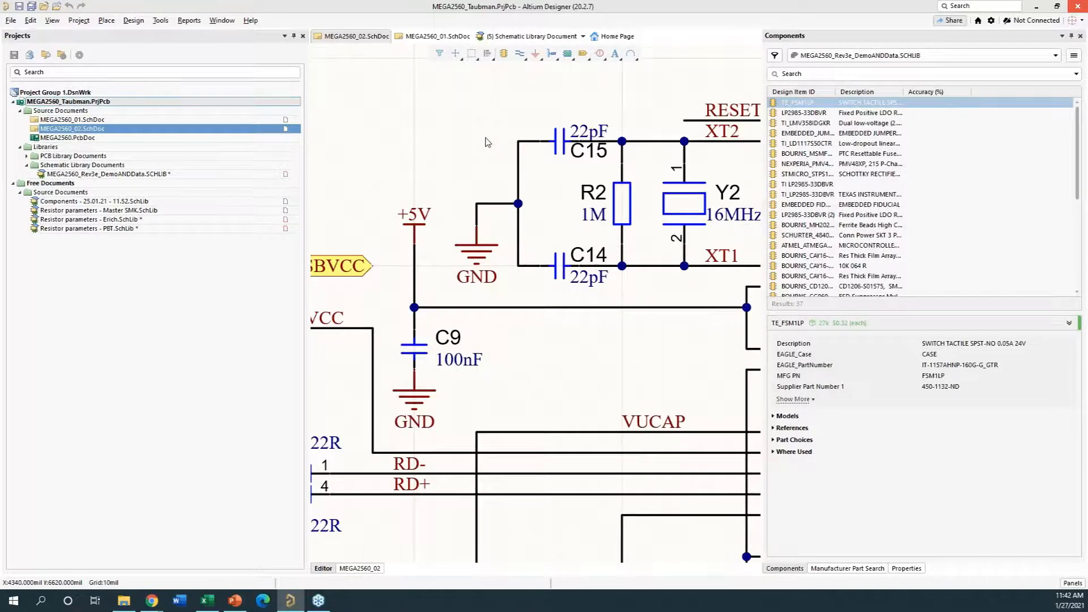
right_drag(486, 142, 419, 126)
click(554, 198)
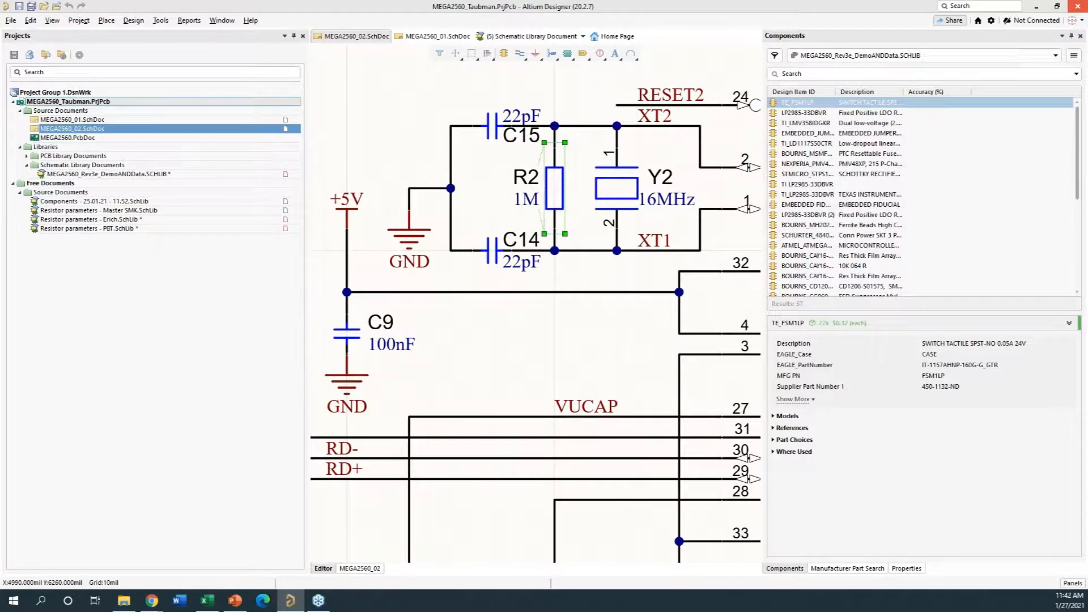
double_click(554, 197)
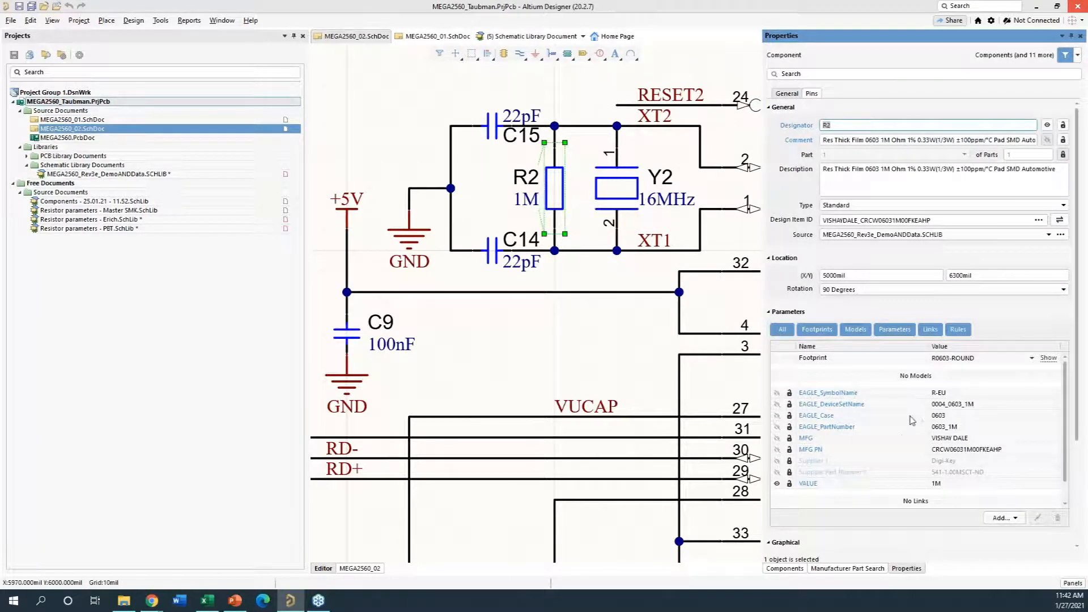
scroll(907, 439, down, 3)
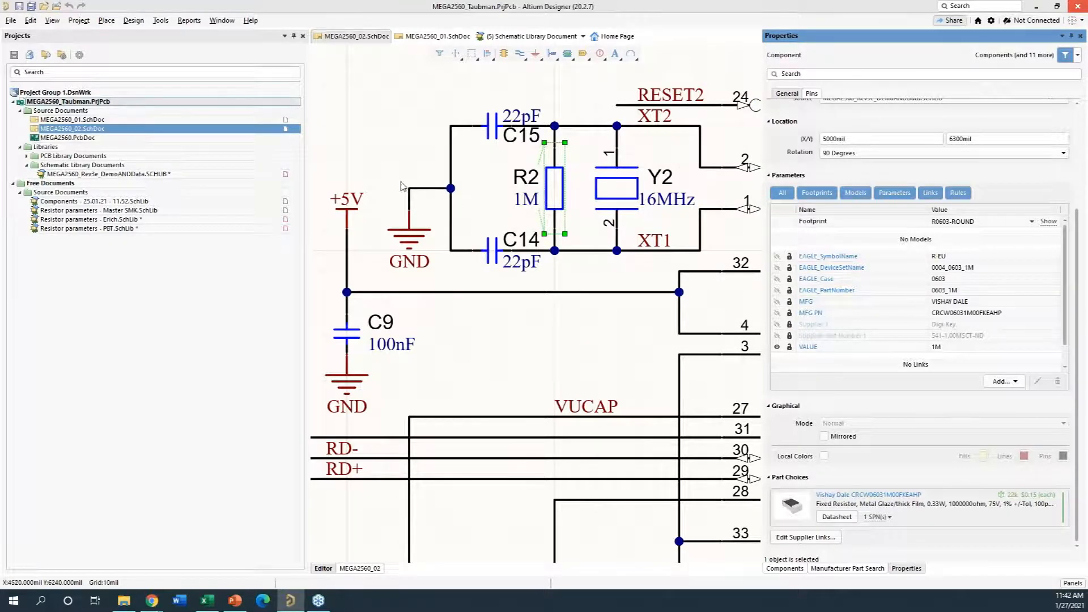
click(374, 109)
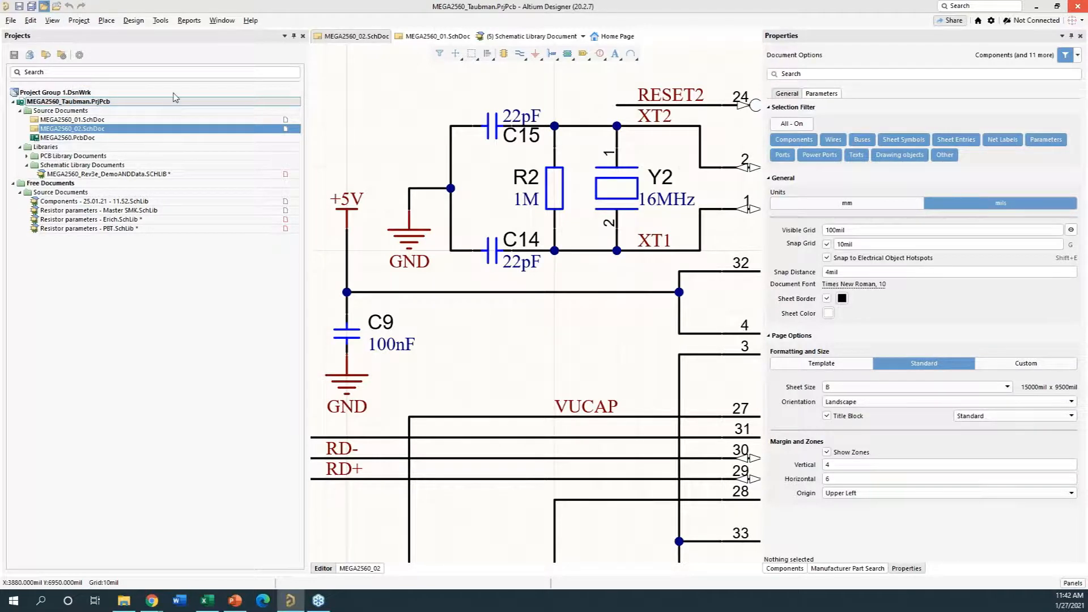
- Generate the project's Bill of Materials report from the schematic and look through its component lines
click(188, 21)
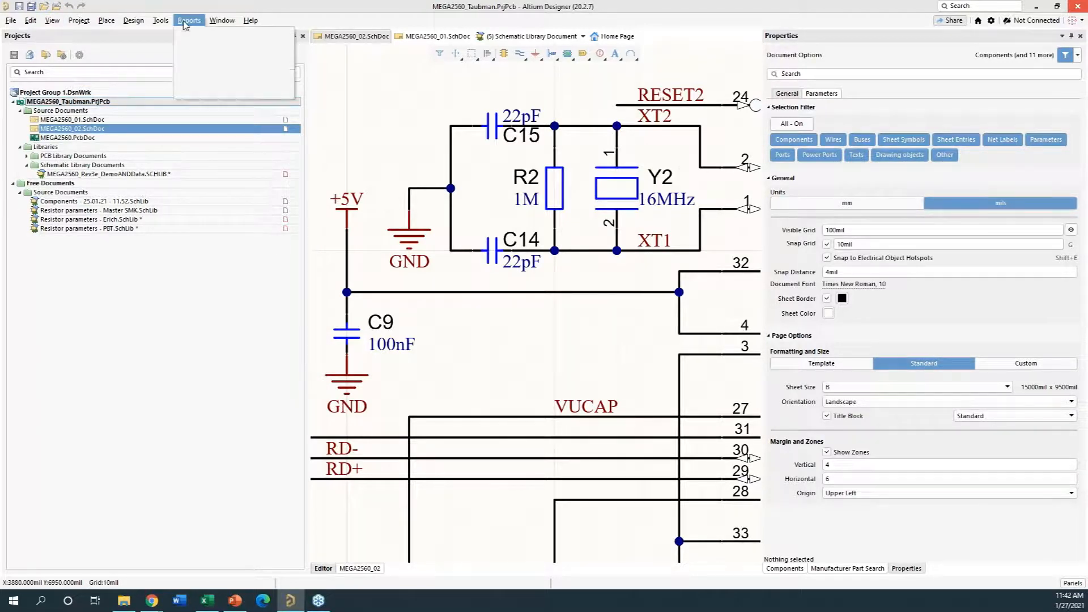
click(203, 45)
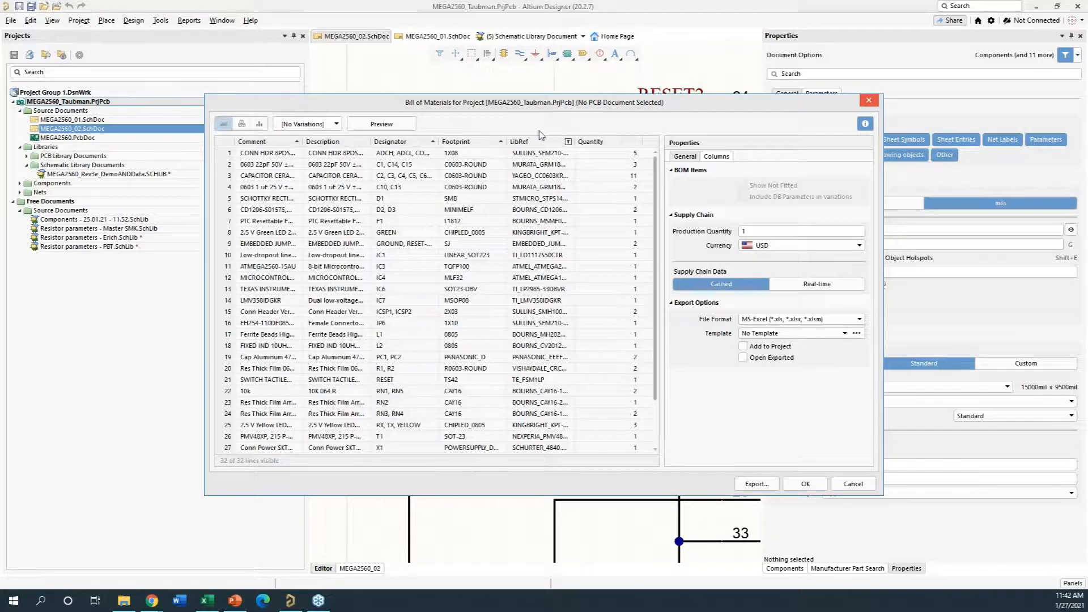
drag(628, 66, 623, 51)
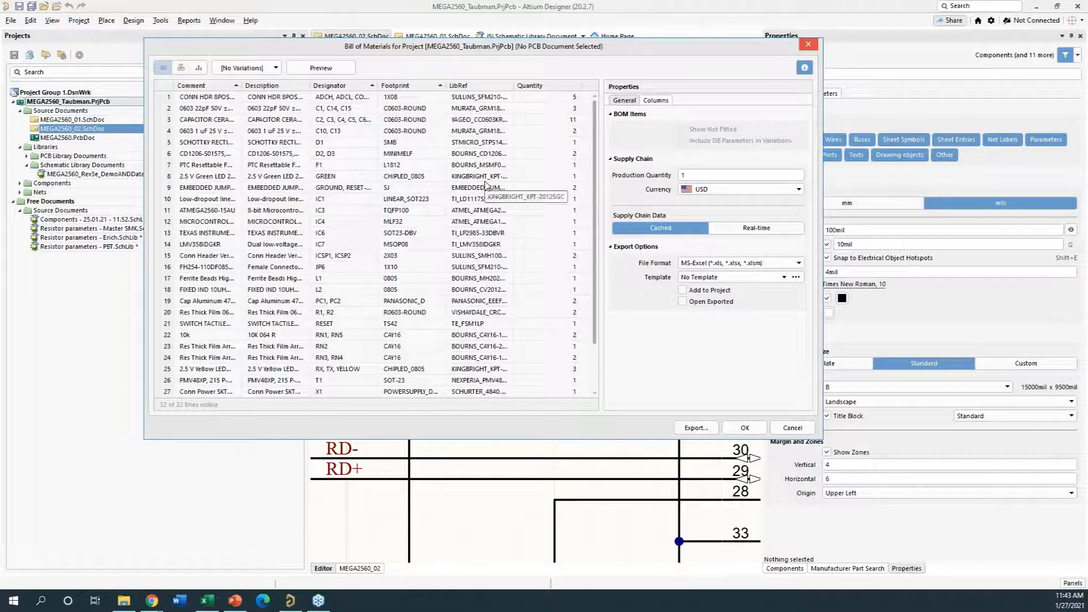
mouse_move(595, 127)
mouse_down()
mouse_move(595, 172)
mouse_move(596, 140)
mouse_up()
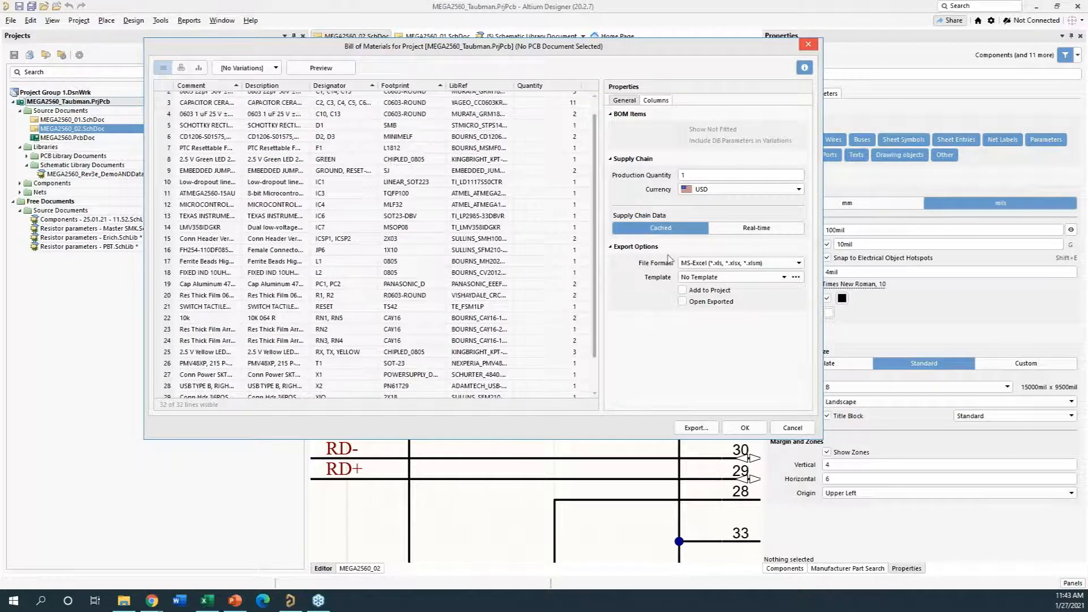
- Show the Manufacturer 1 column in the Bill of Materials, check its contents, and hide it again
click(657, 101)
scroll(675, 352, down, 5)
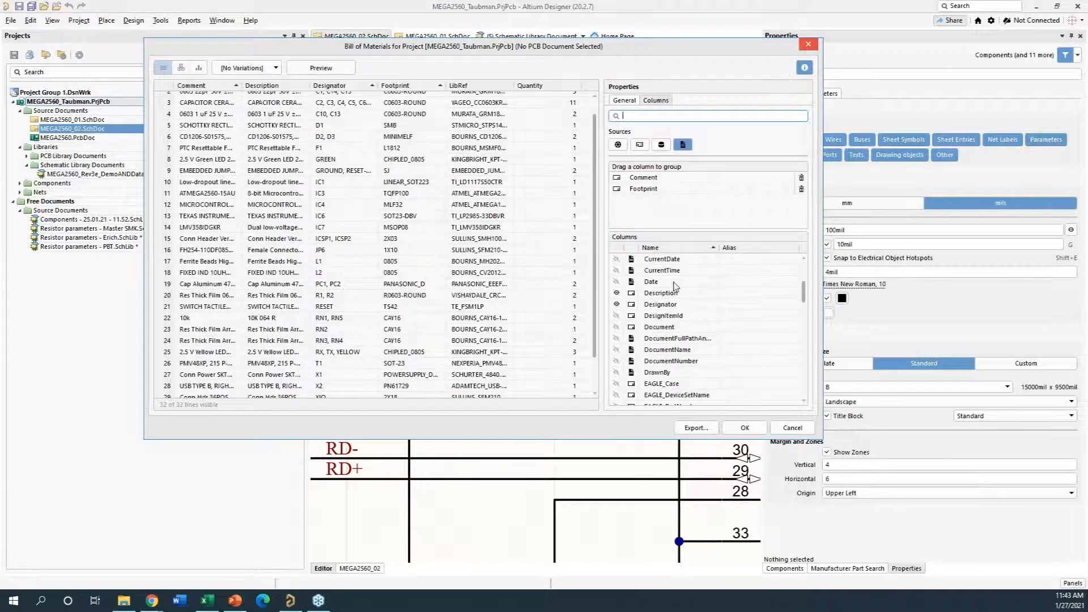
scroll(675, 351, down, 4)
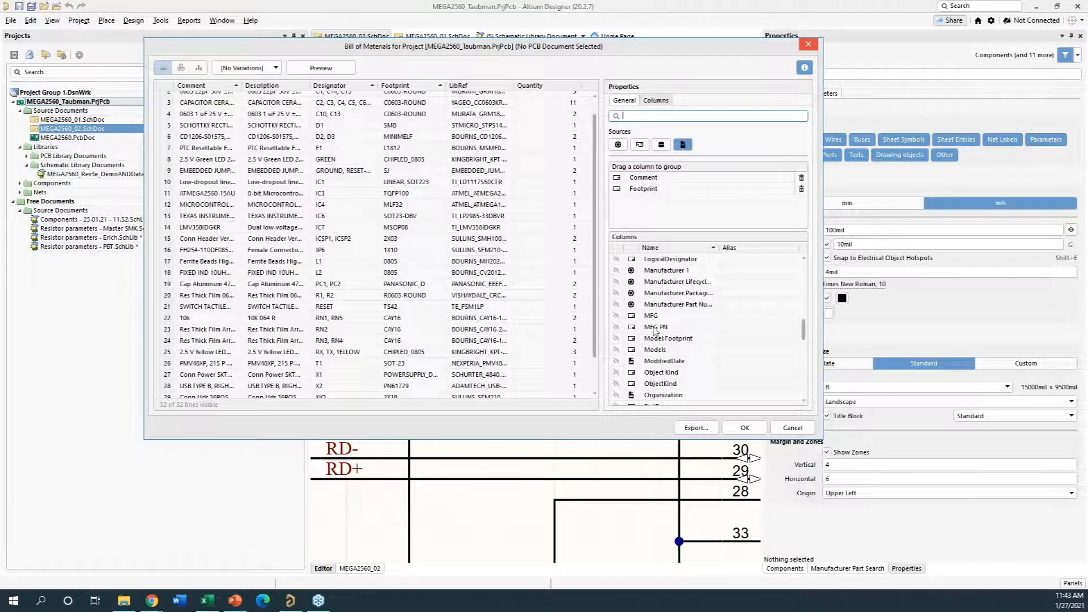
scroll(634, 296, up, 1)
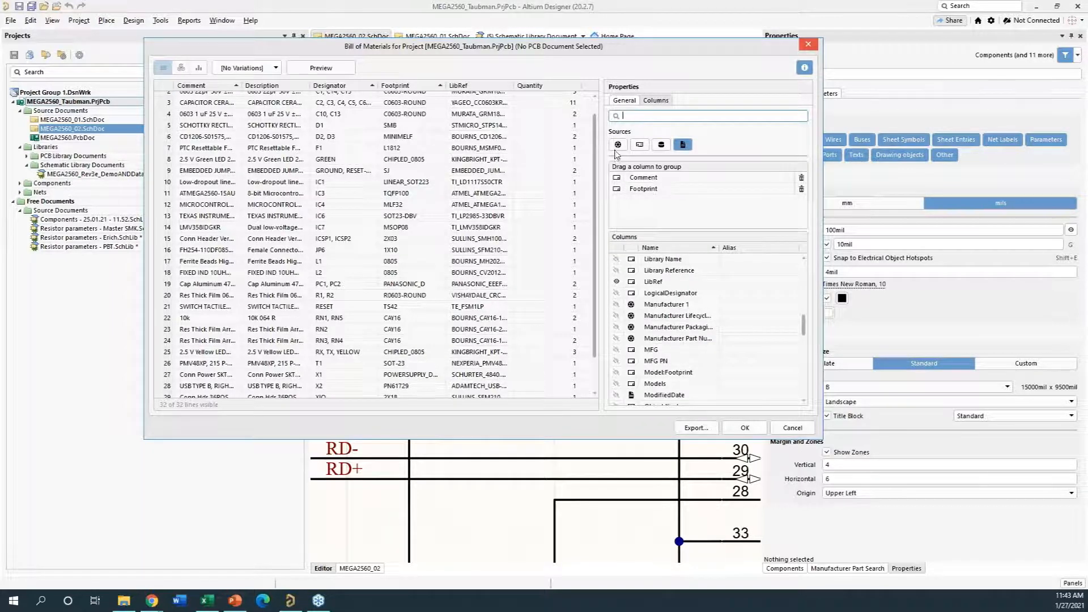
click(618, 306)
click(618, 305)
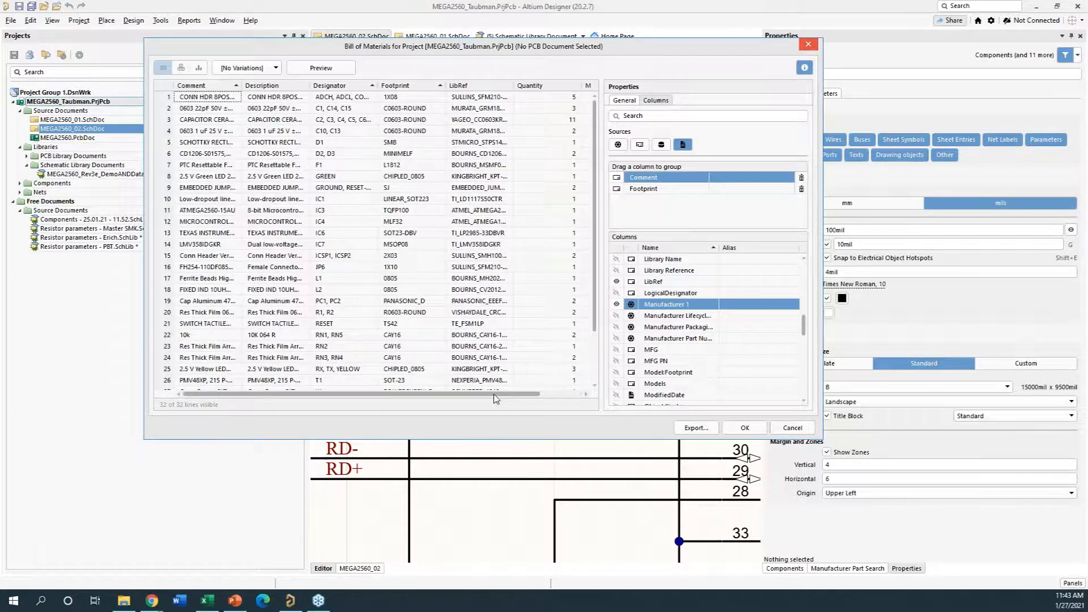
drag(494, 393, 564, 401)
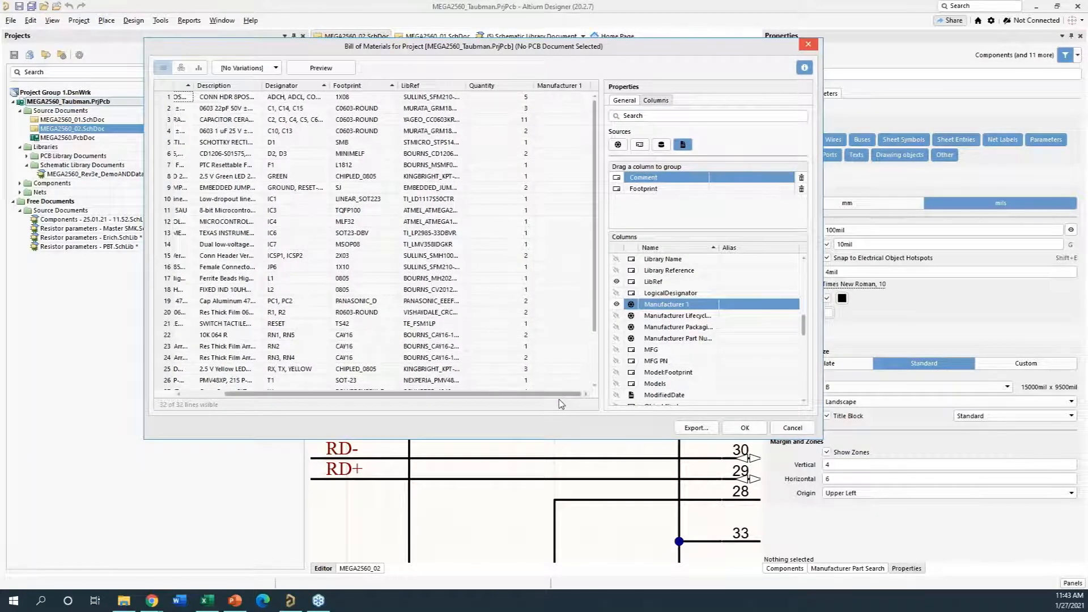
click(617, 305)
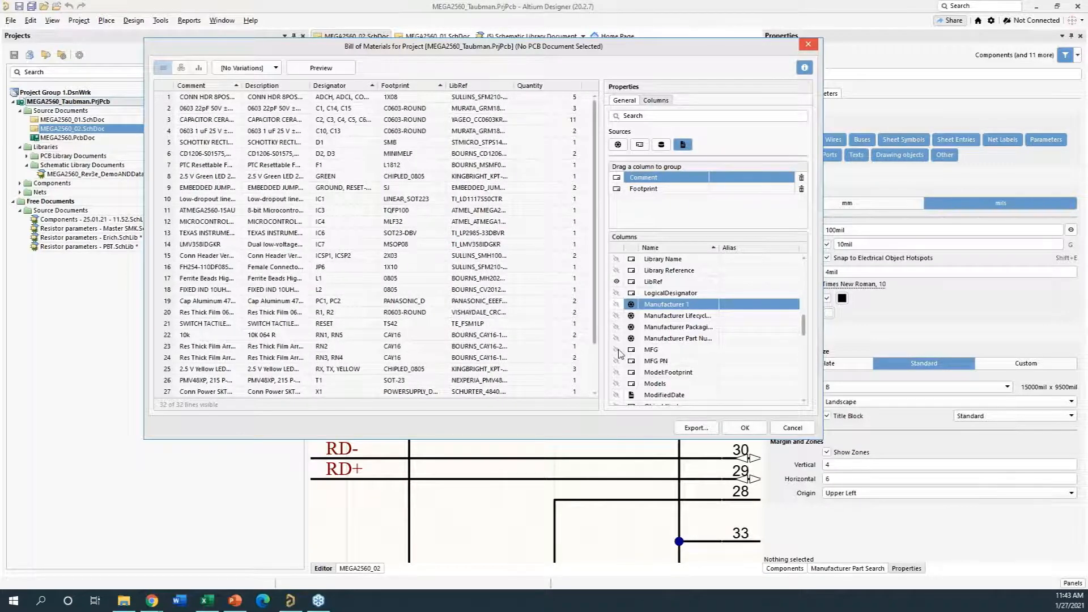
- Show the MFG and MFG PN columns in the Bill of Materials, examine them, and close the report without exporting
click(616, 349)
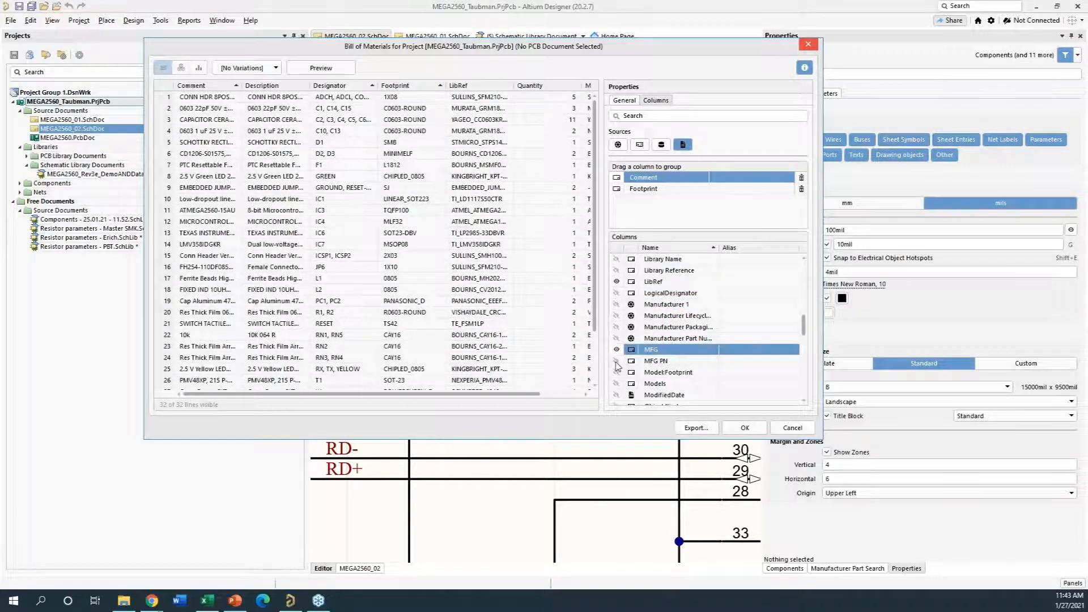
click(617, 361)
click(617, 361)
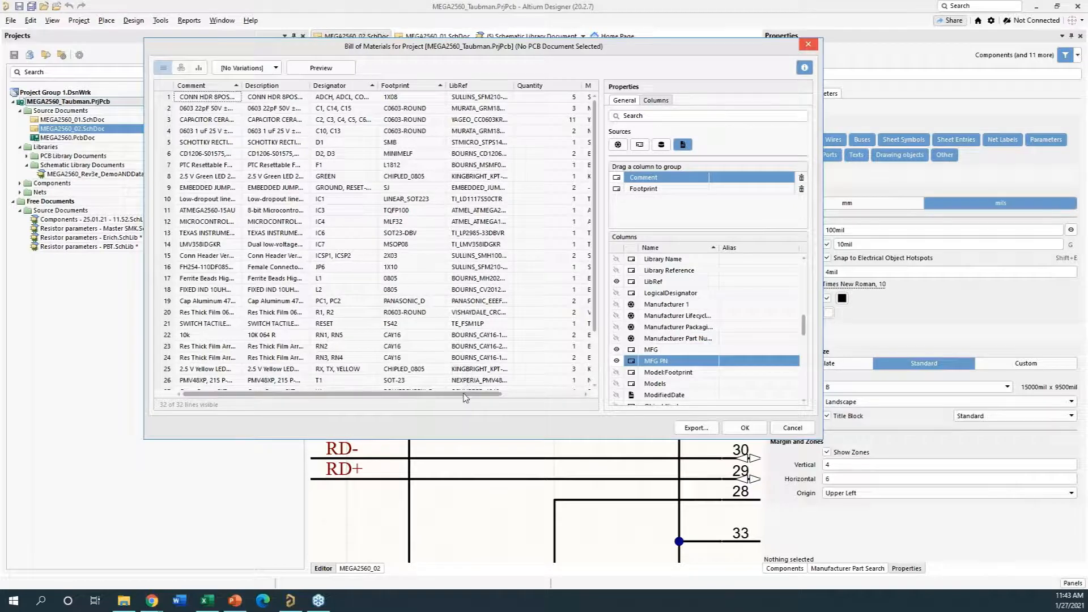
scroll(540, 382, right, 3)
scroll(540, 385, right, 1)
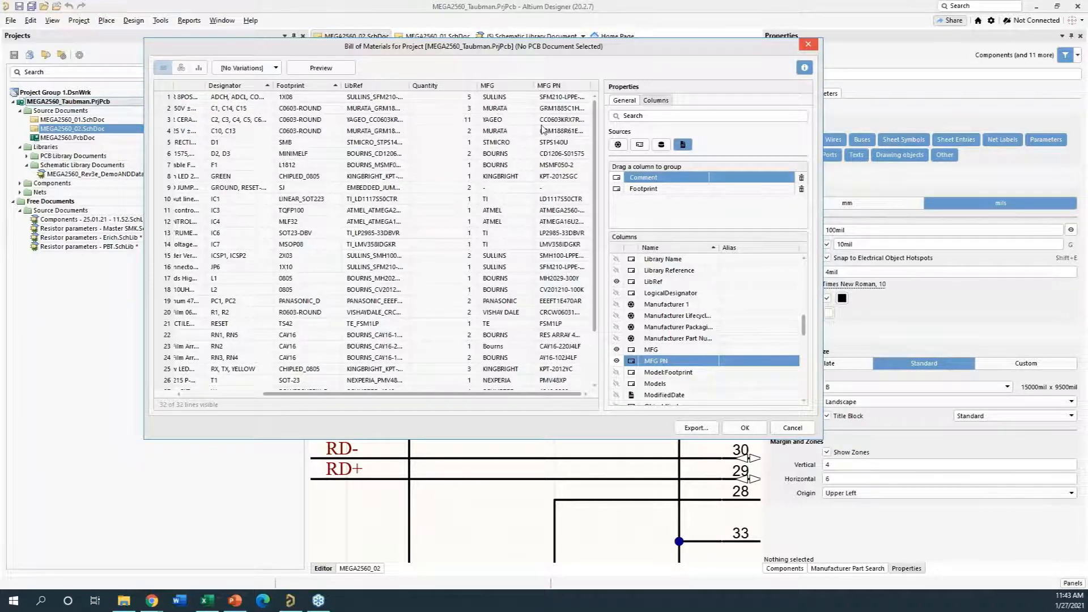
click(780, 432)
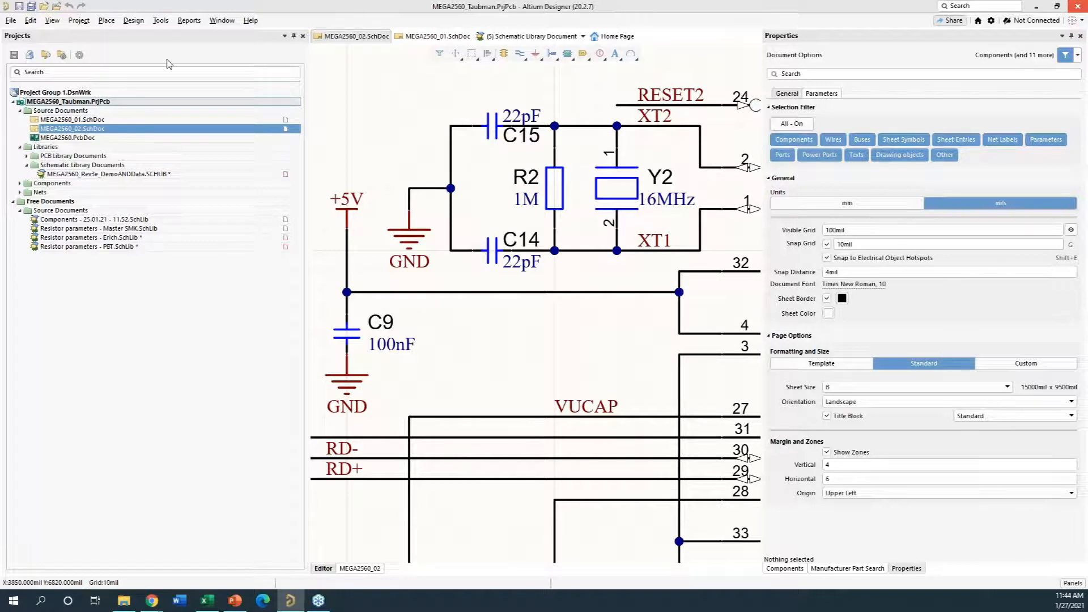
- Add an ActiveBOM document to the project and display its Bill of Materials report wide enough to include the supplier columns
click(11, 21)
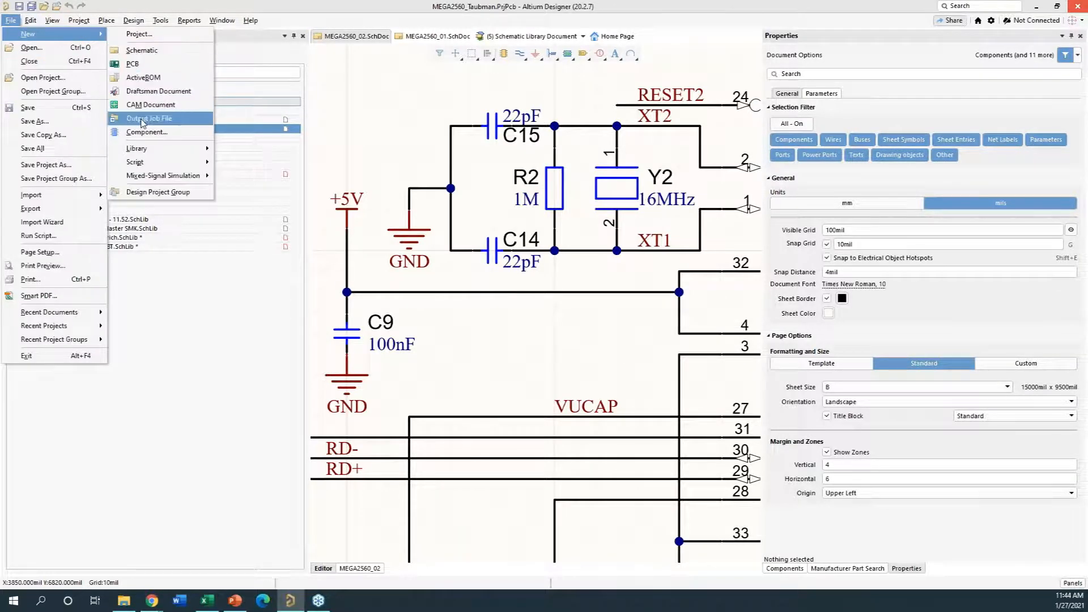
click(481, 139)
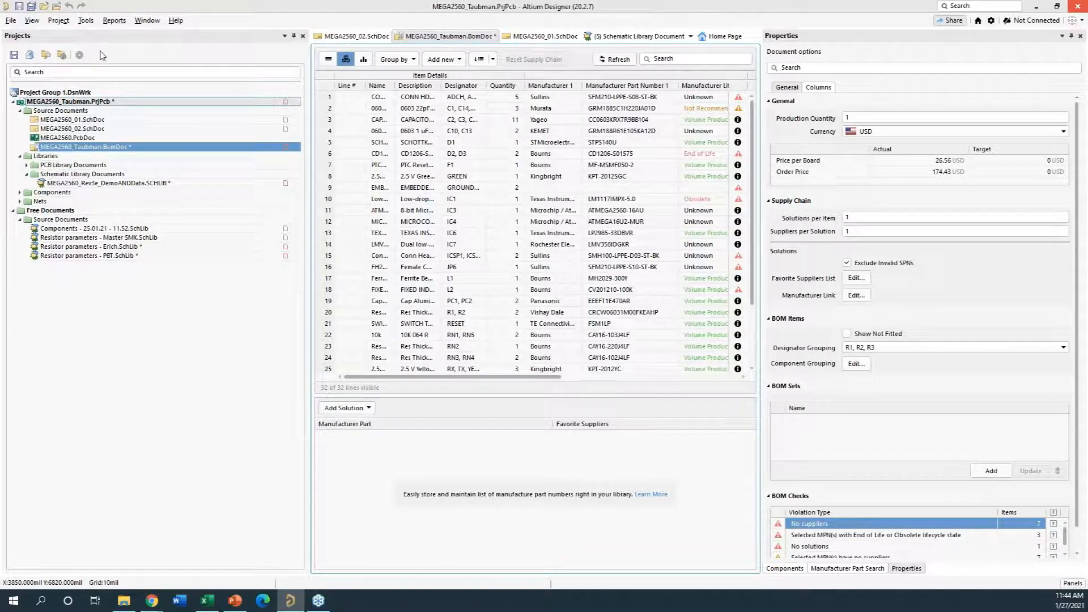
click(114, 20)
click(136, 34)
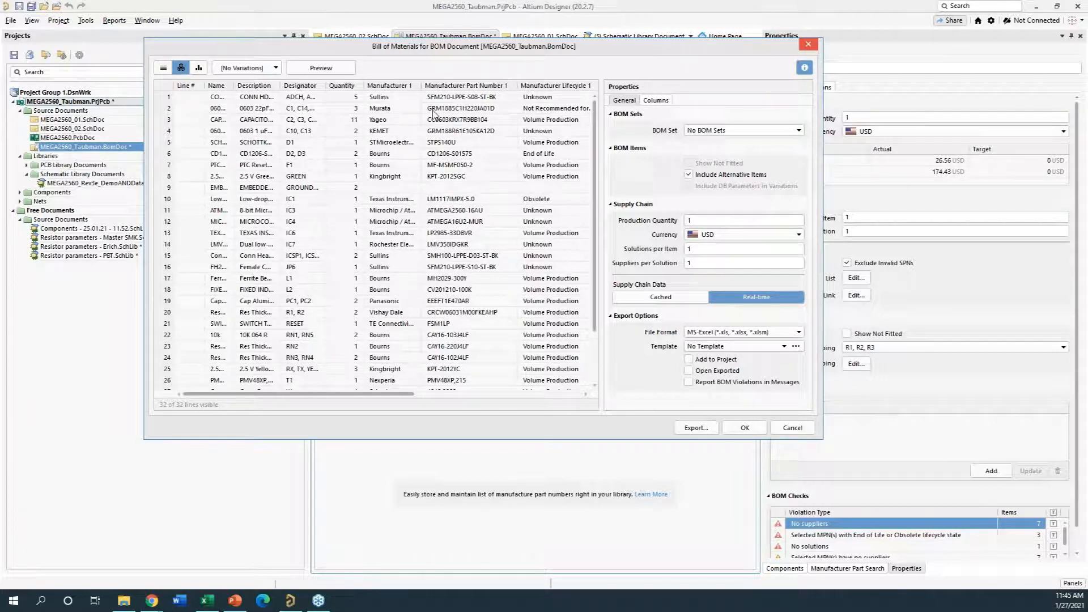
drag(820, 206, 941, 206)
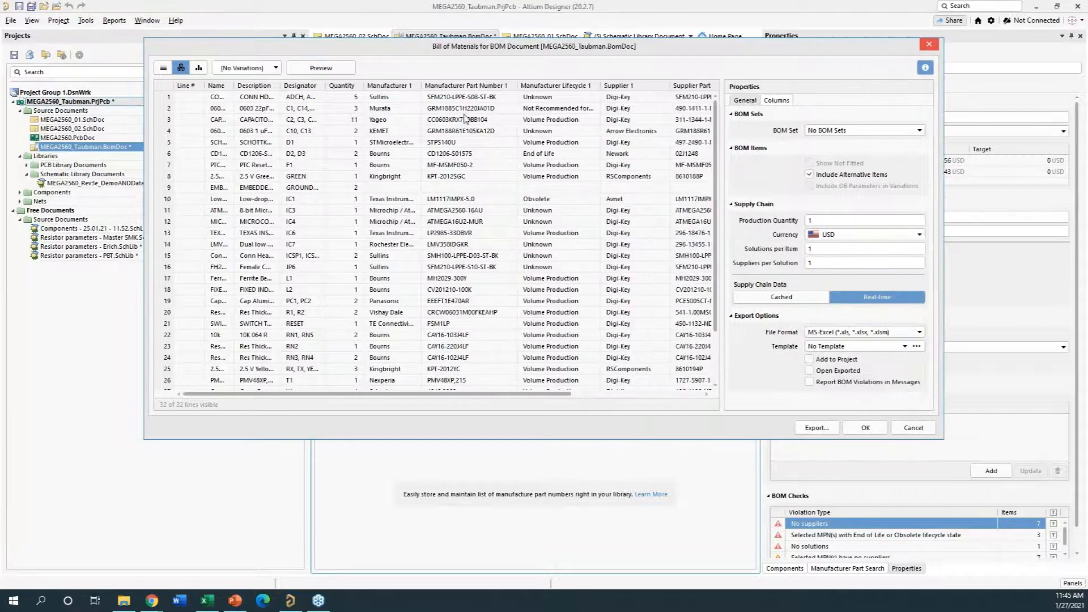
- Close the Bill of Materials report without exporting and examine the manufacturer and supplier solution for IC3 in the ActiveBOM
click(914, 430)
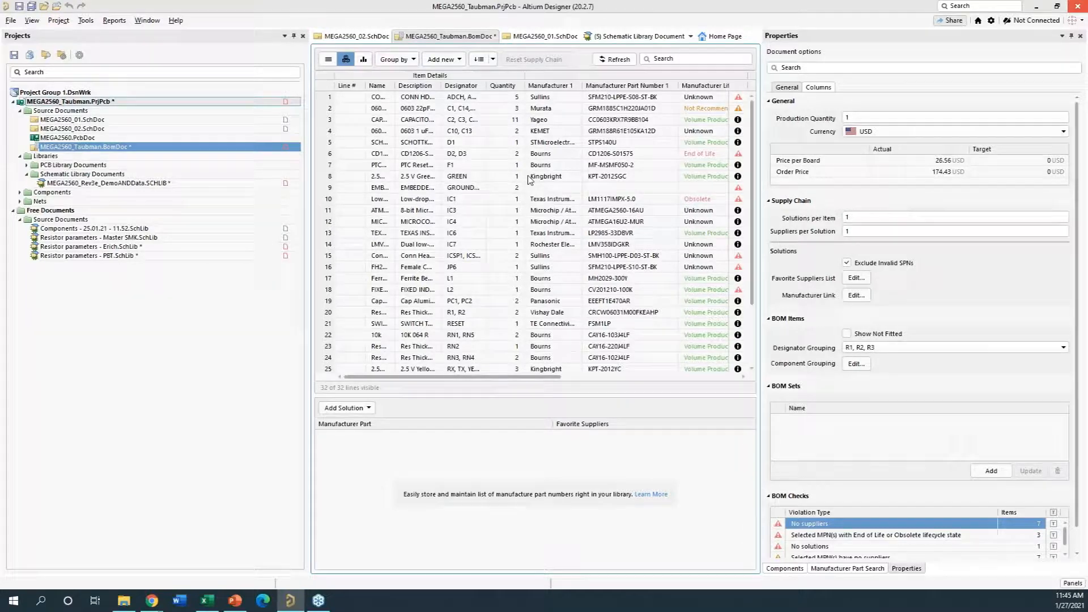
click(513, 213)
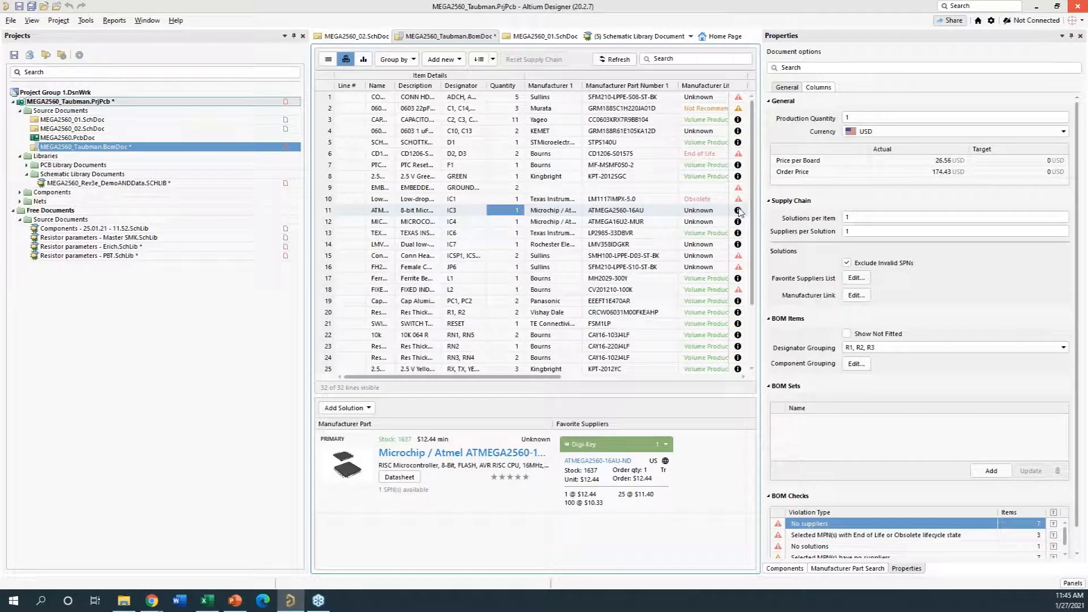
mouse_move(740, 204)
- Open a blank manual solution for IC3, review its manufacturer, supplier and price break fields, and cancel it
click(346, 409)
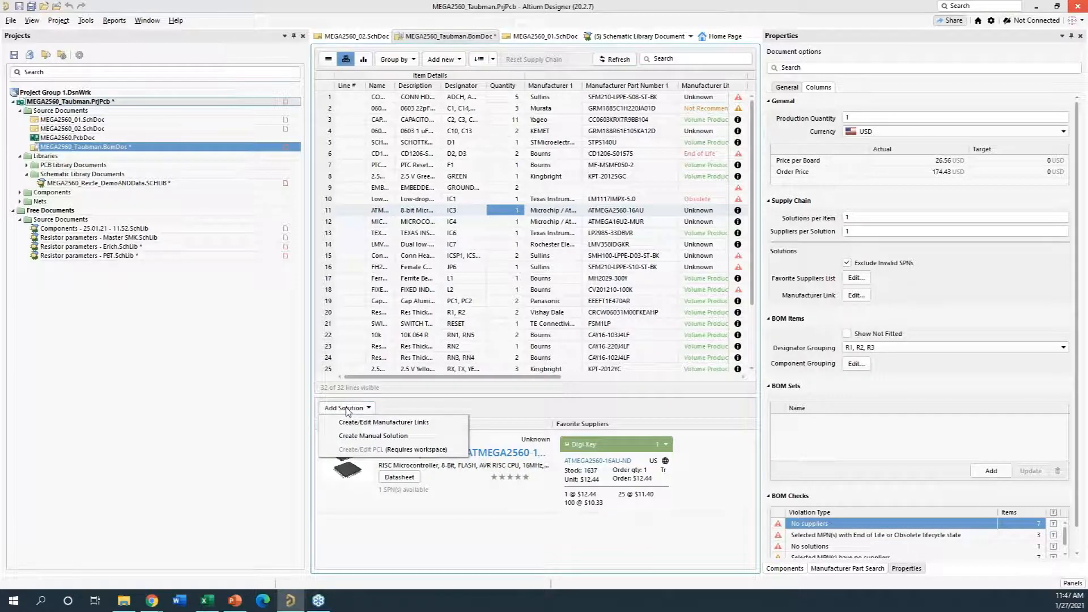
click(382, 439)
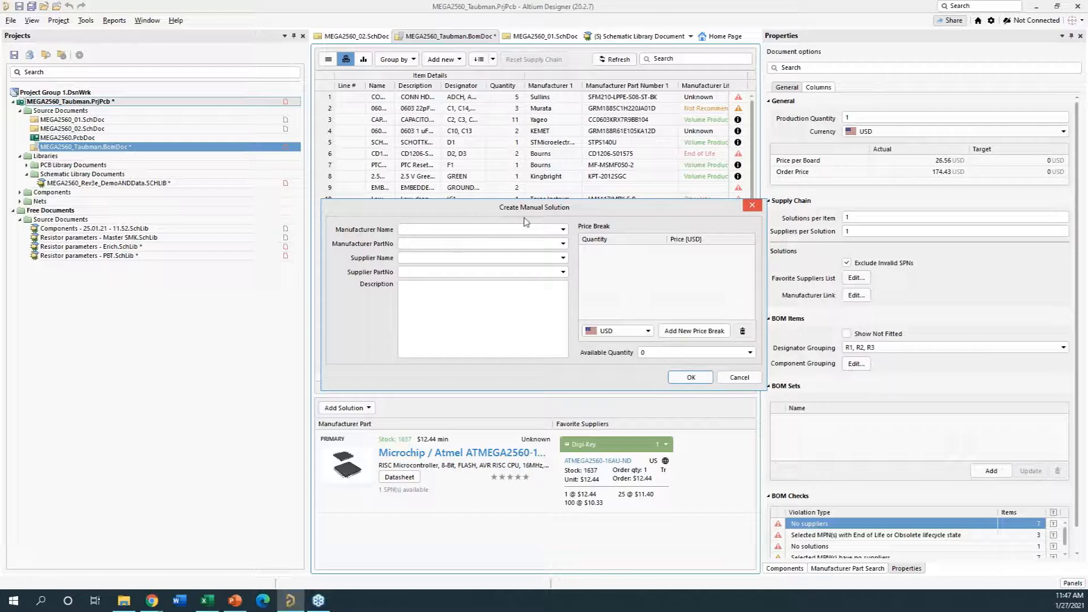
click(739, 378)
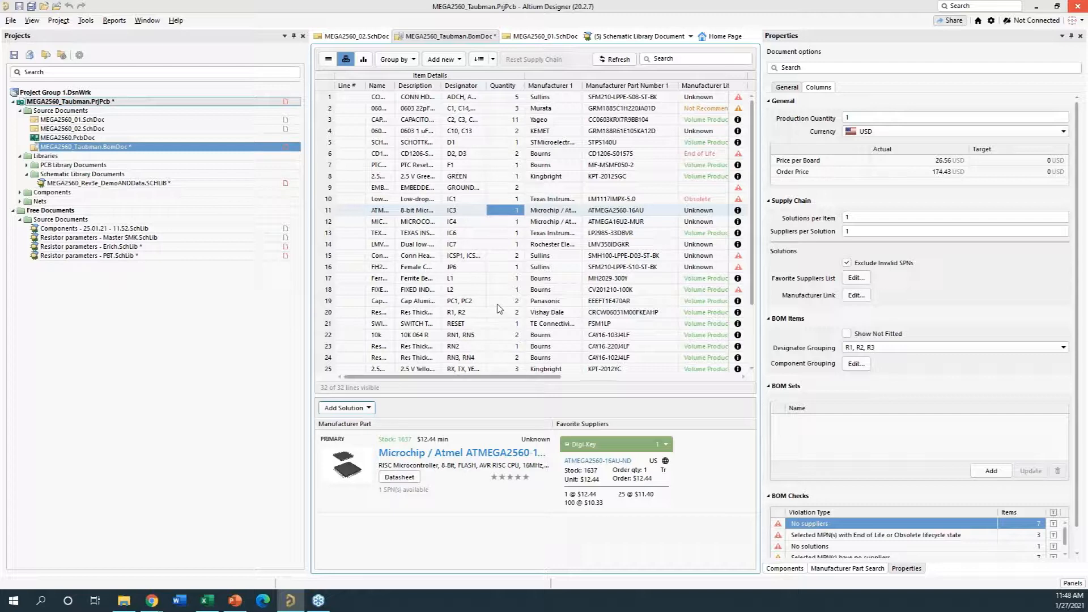
- Switch to the PowerPoint slide show and advance to the "You are here for a reason:" slide
key(alt+Tab)
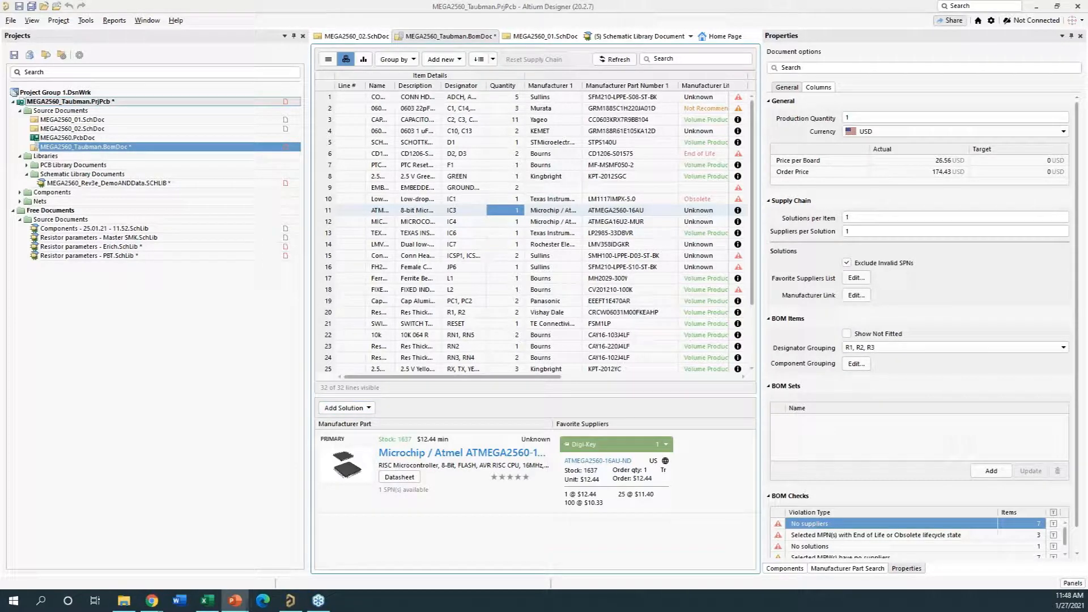
click(55, 506)
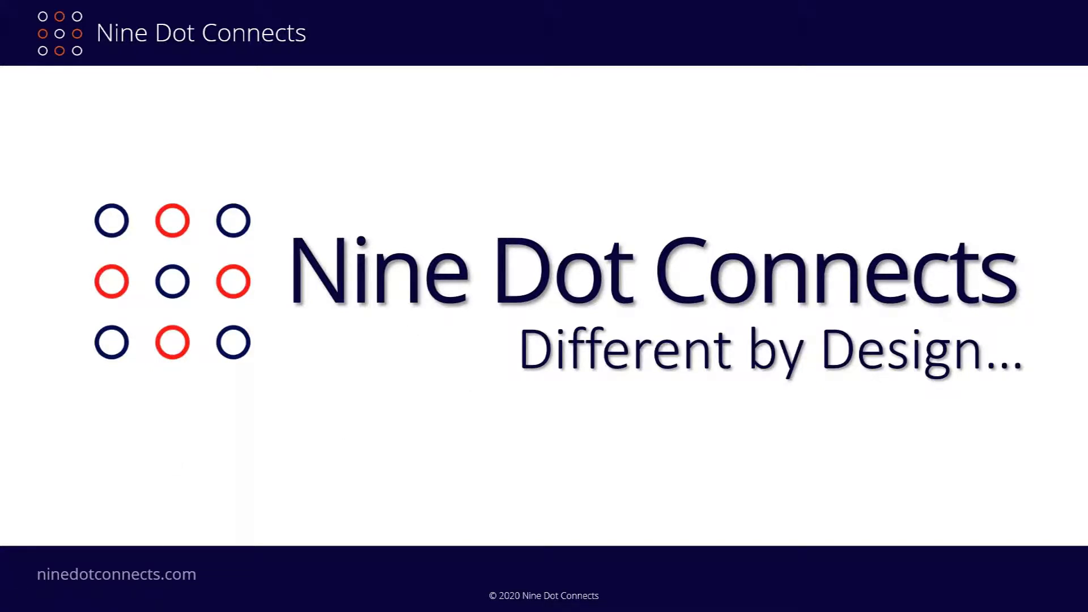
click(580, 353)
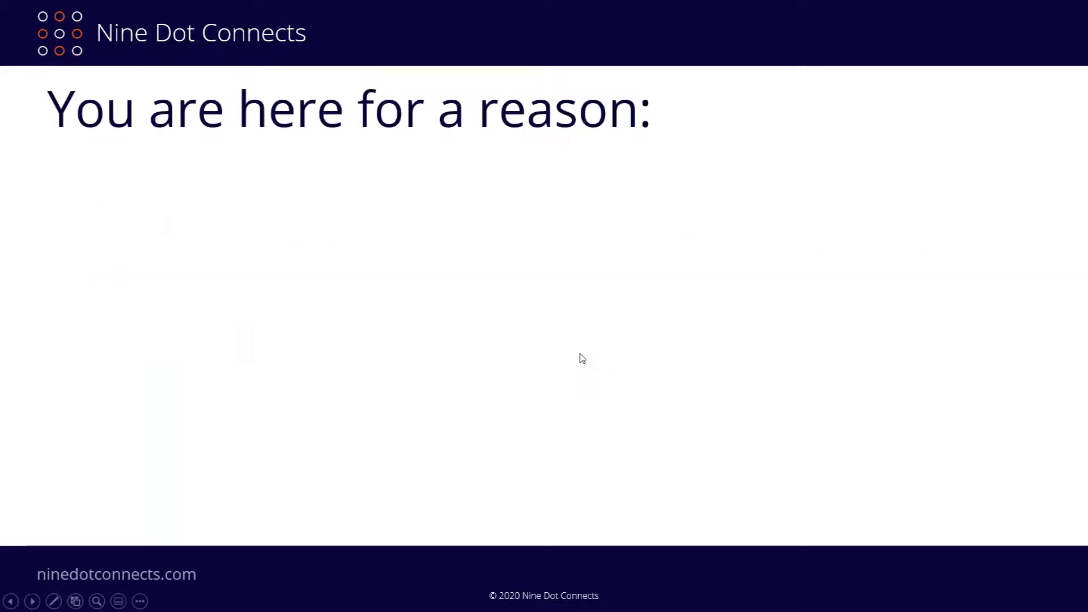
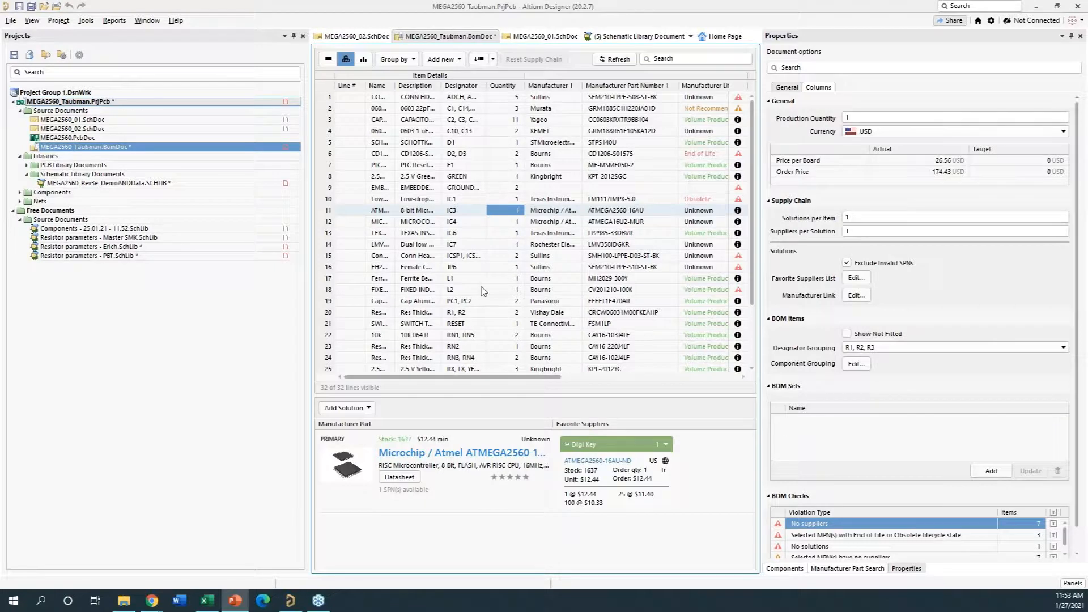
- Open the MEGA2560_Rev3e_DemoANDData.SCHLIB library from the project and examine the LMV358IDGKR component's parameters and part choices
click(177, 361)
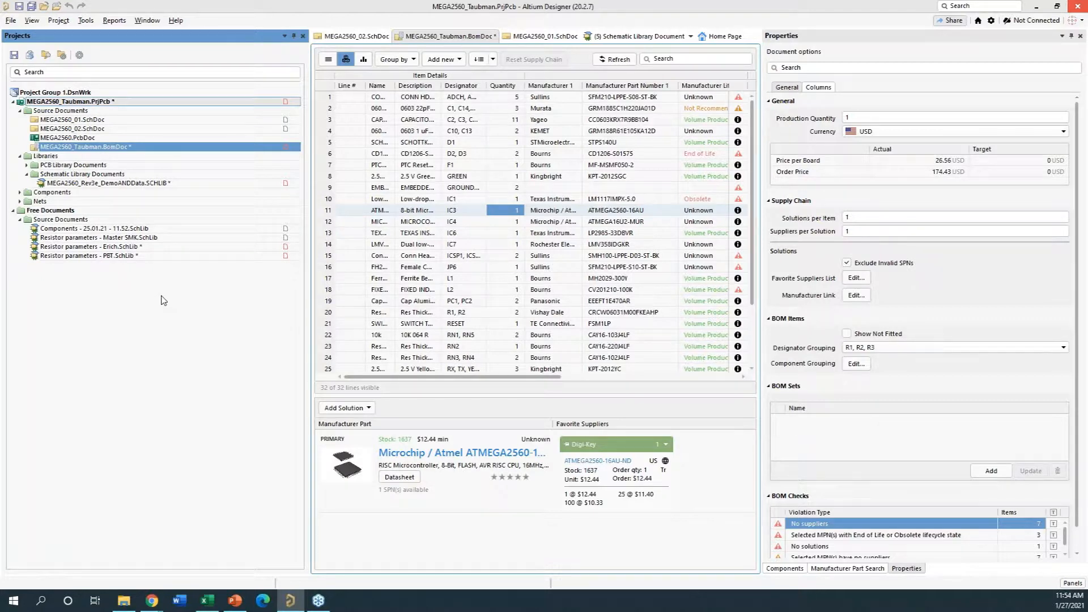
click(90, 185)
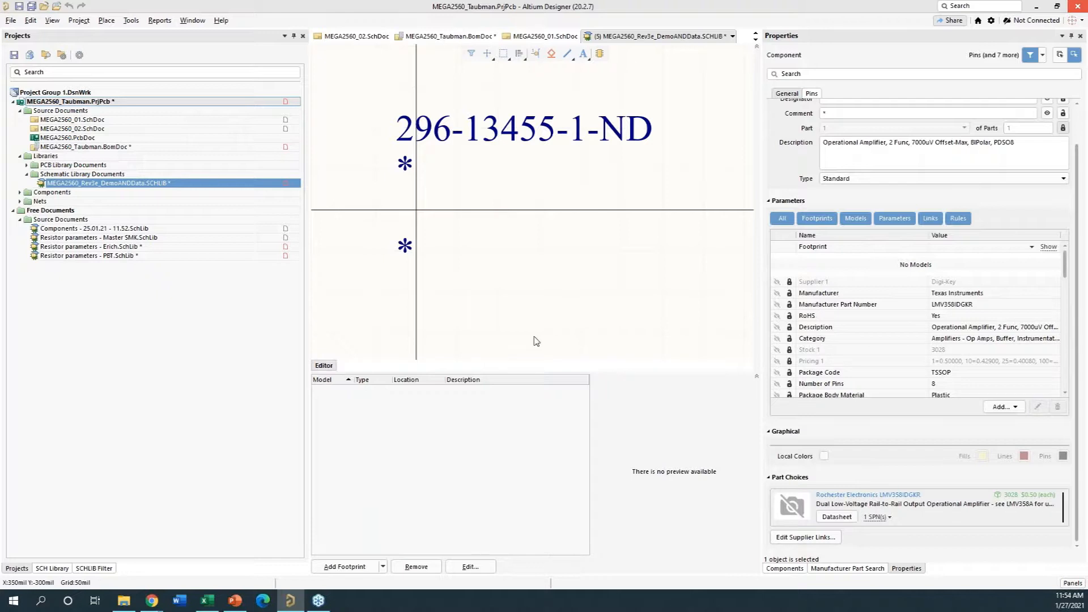
click(859, 421)
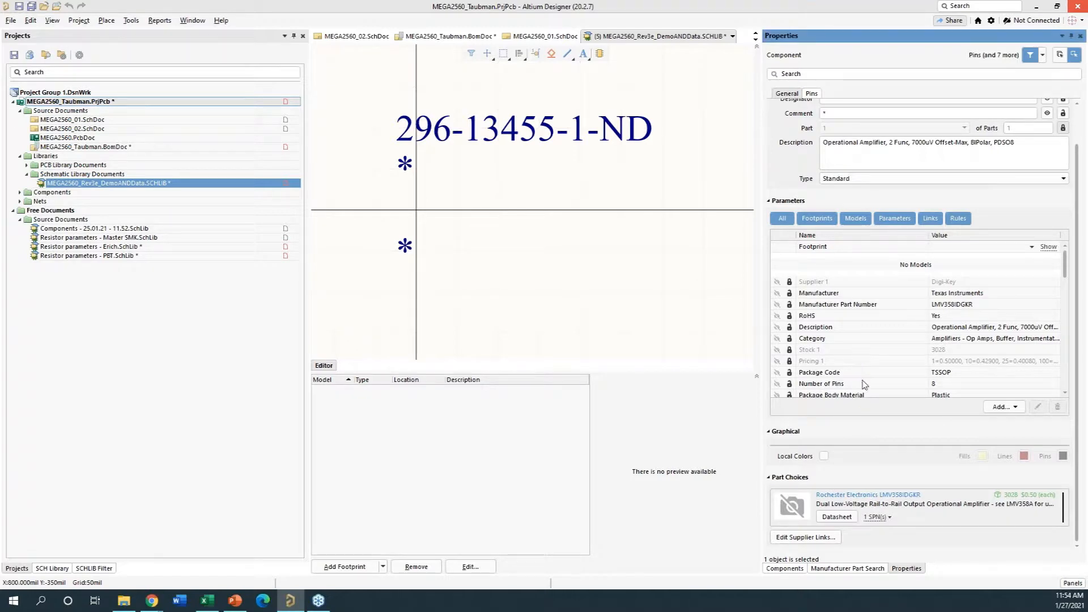
click(892, 479)
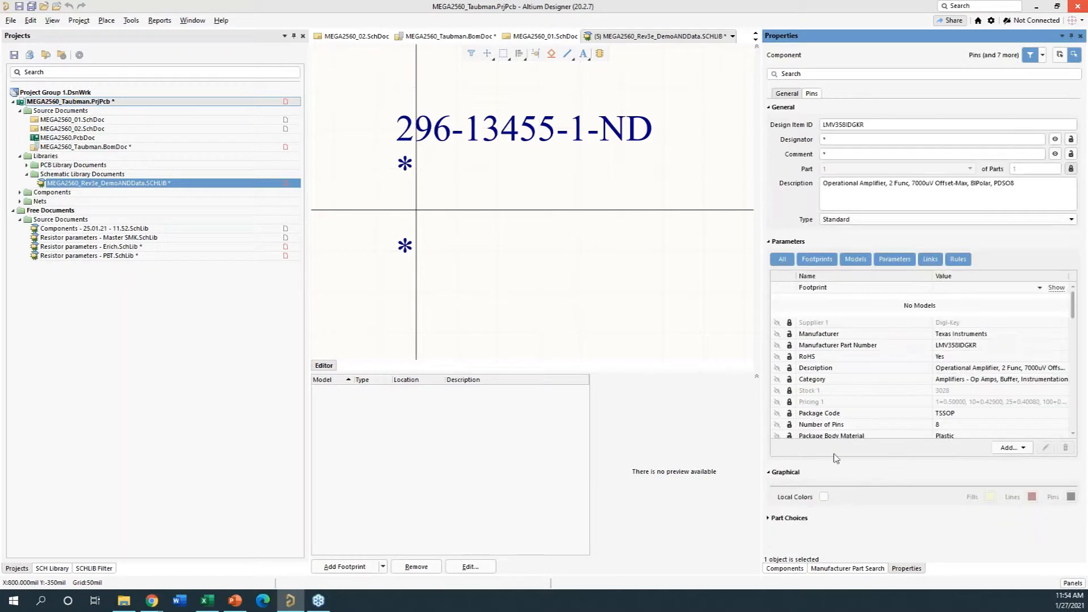
click(774, 519)
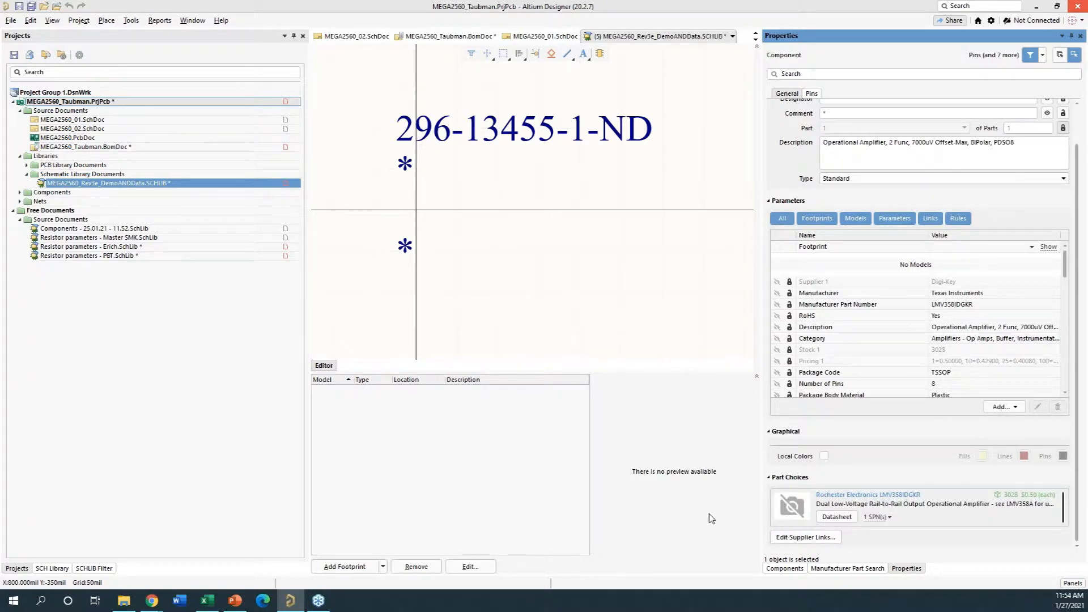
click(176, 353)
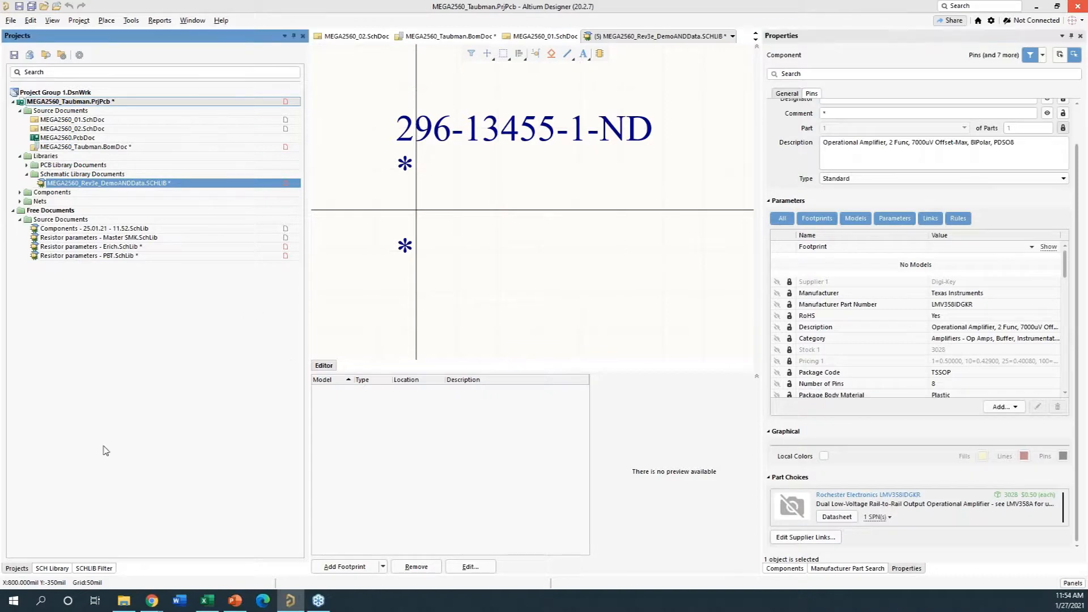
- Select BOURNS_CAY16-220J4LF in the library's component list, copy its Design Item ID and display its part choices
click(51, 568)
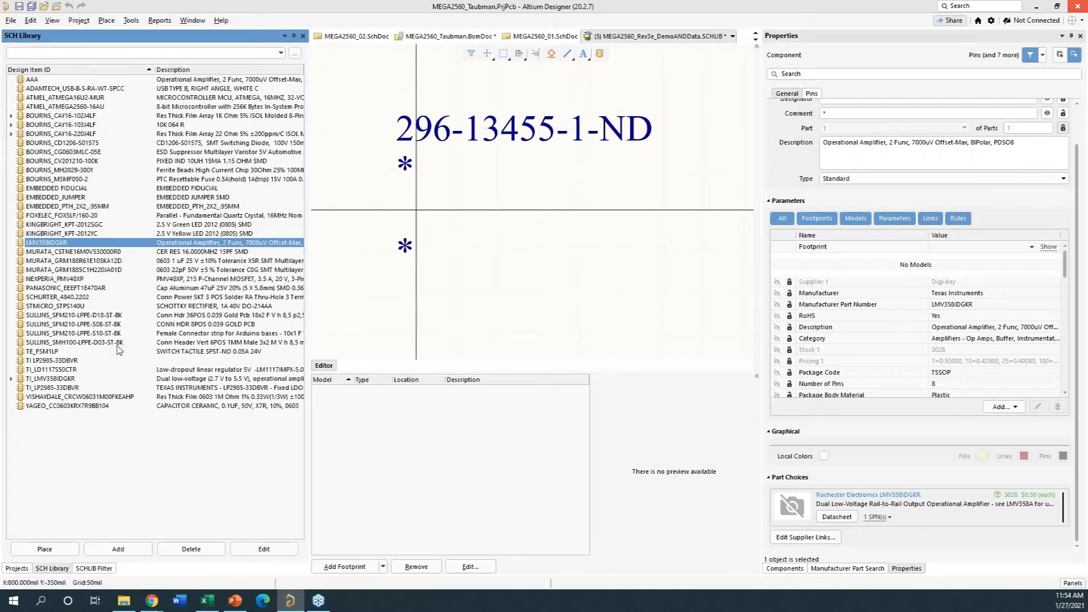
click(161, 135)
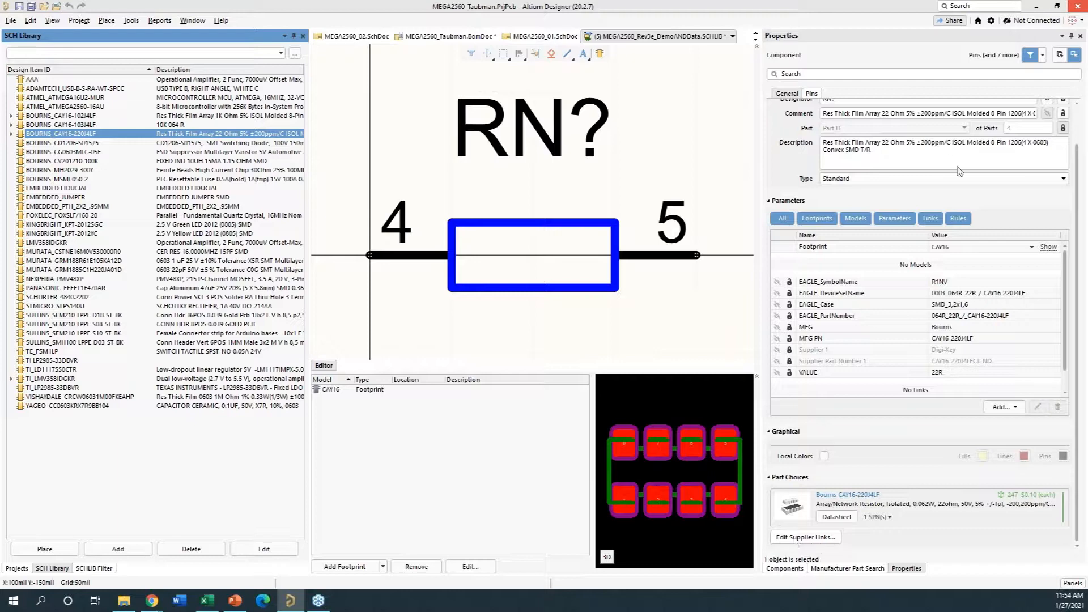
scroll(898, 183, up, 2)
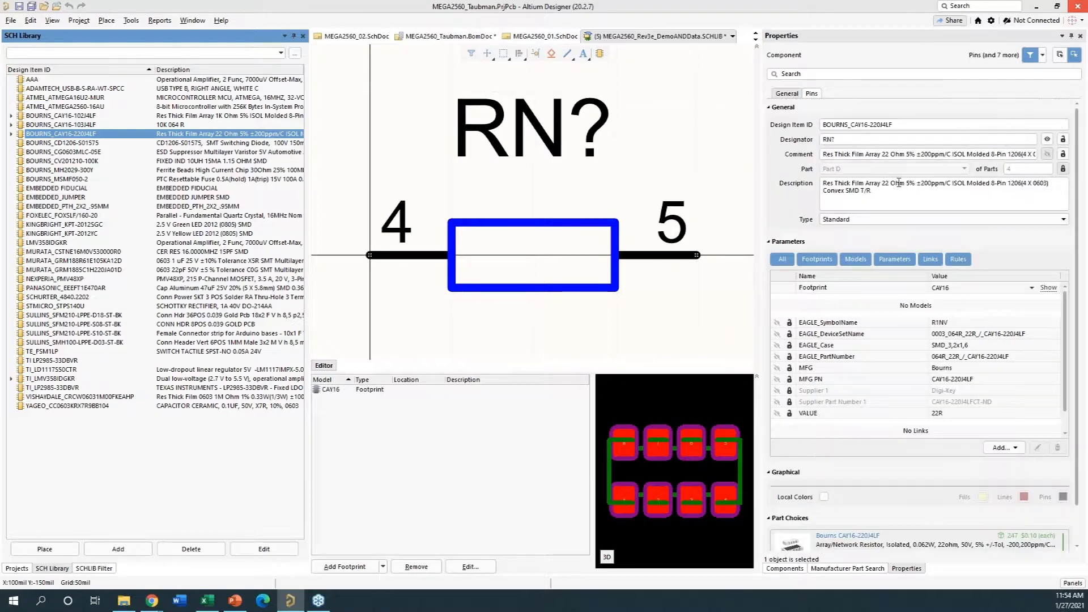
click(911, 124)
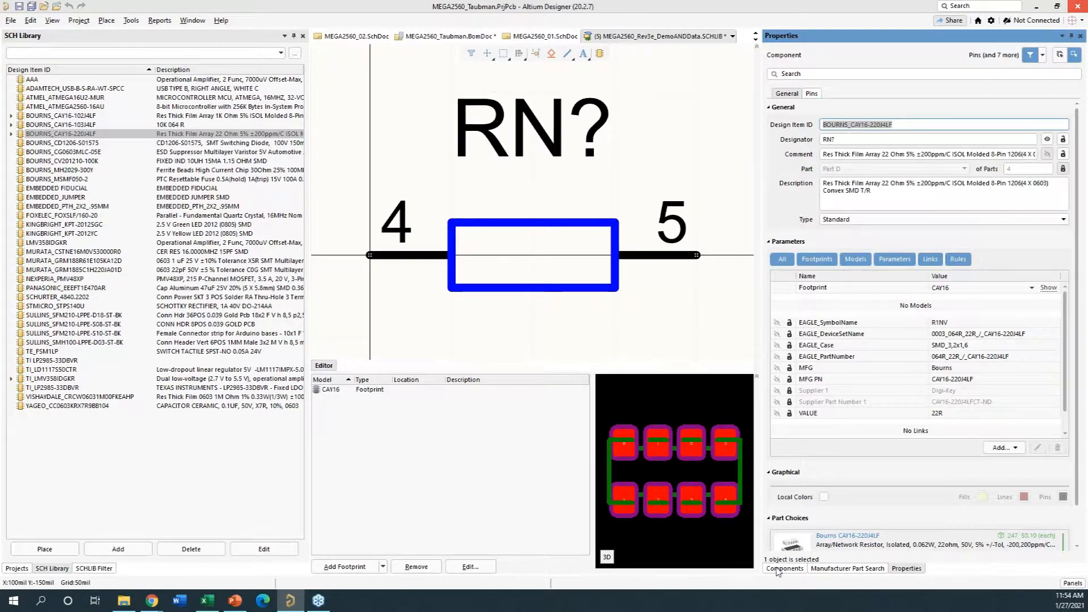
scroll(786, 551, down, 1)
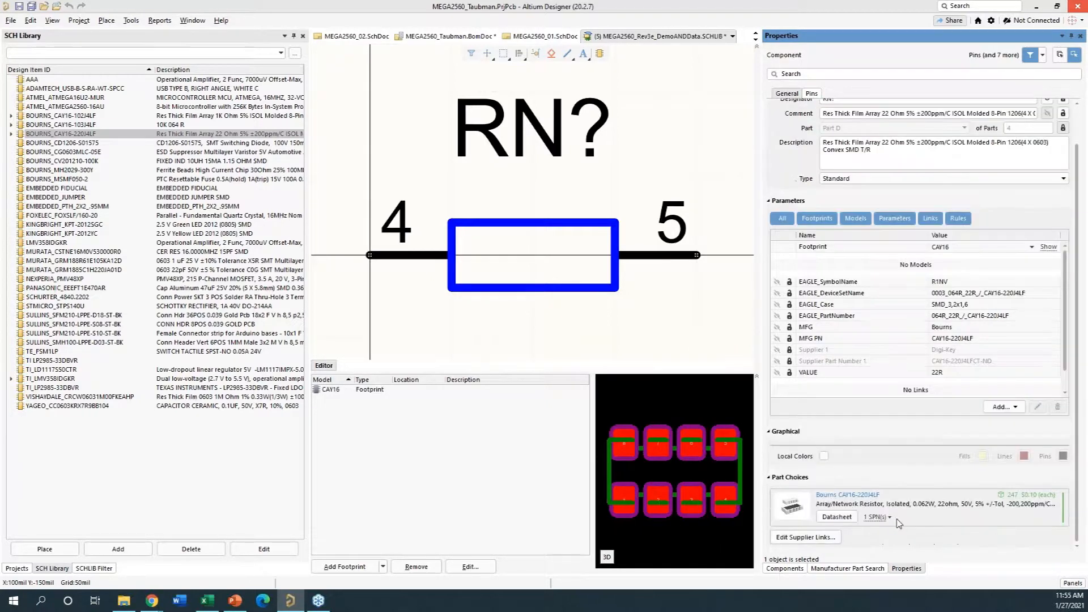
- Add the Yageo YC164-JR-0722RL as a second supplier link for the BOURNS_CAY16-220J4LF component
click(804, 537)
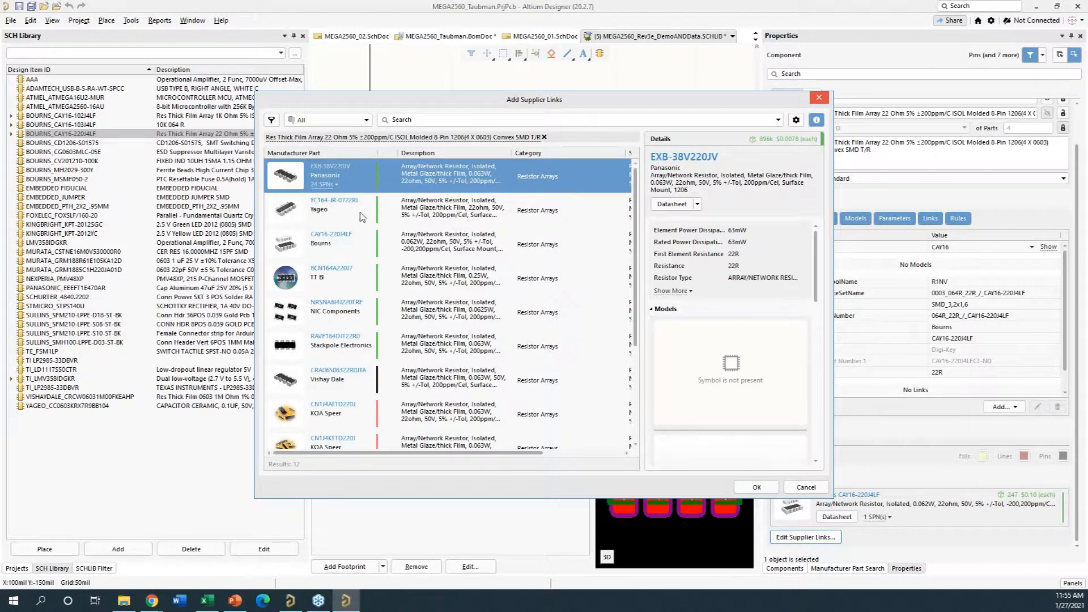
click(416, 215)
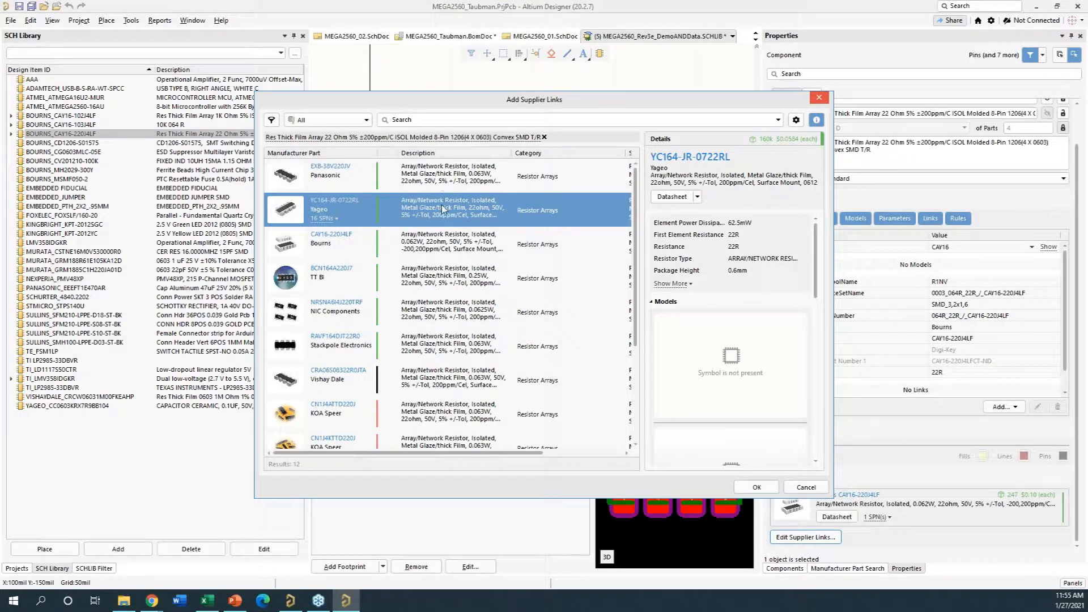
click(763, 488)
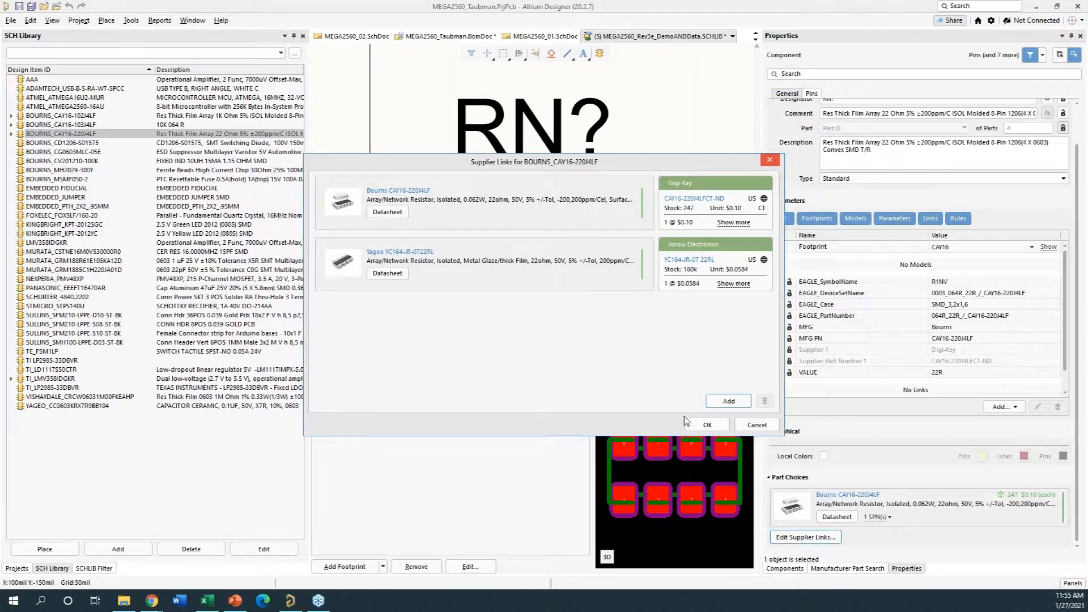
click(706, 425)
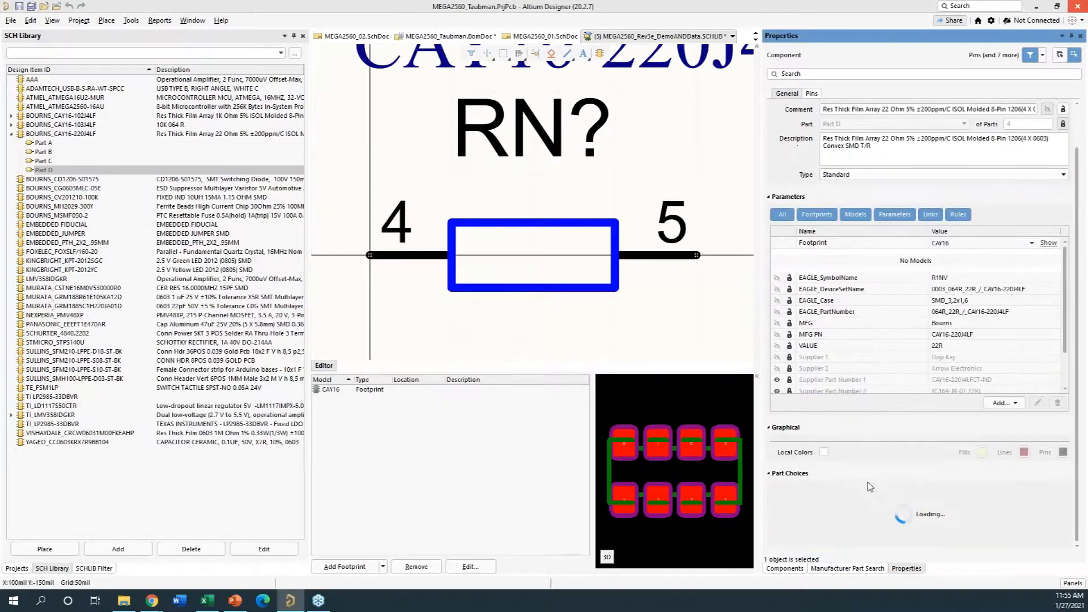
scroll(848, 483, down, 1)
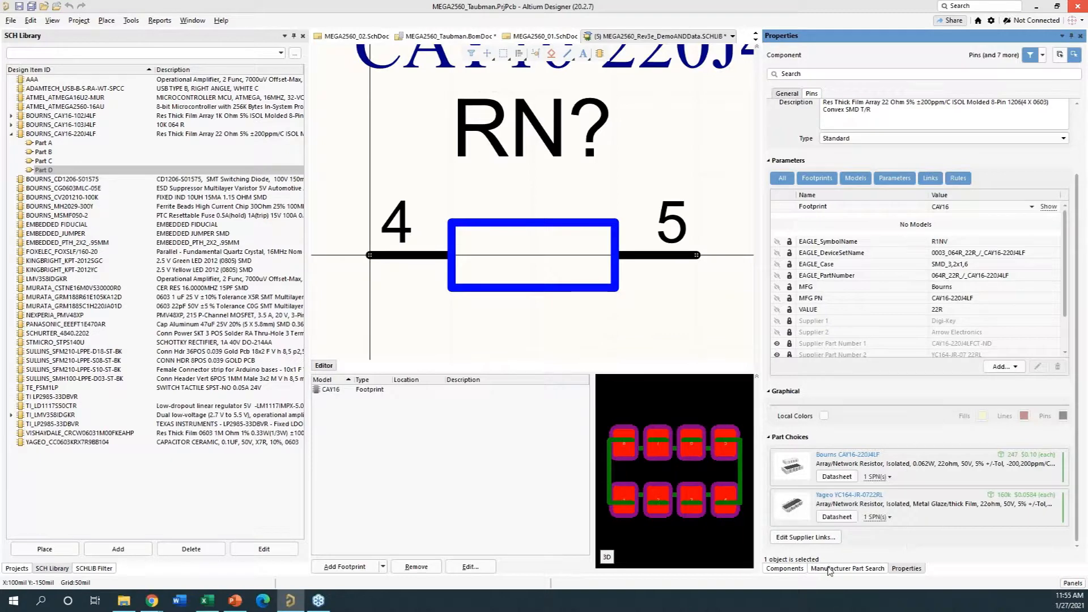
- Widen the Manufacturer Part Search view, clear the LMV358IDGKR filter and search for "BOURNS CAY16-220J4LF"
click(847, 569)
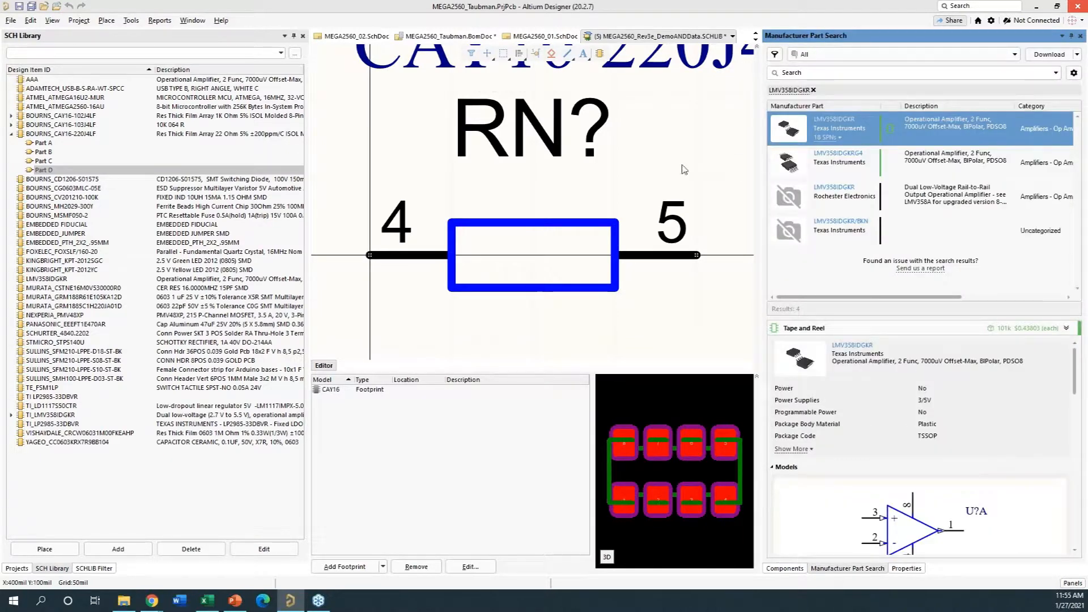
drag(760, 203, 636, 195)
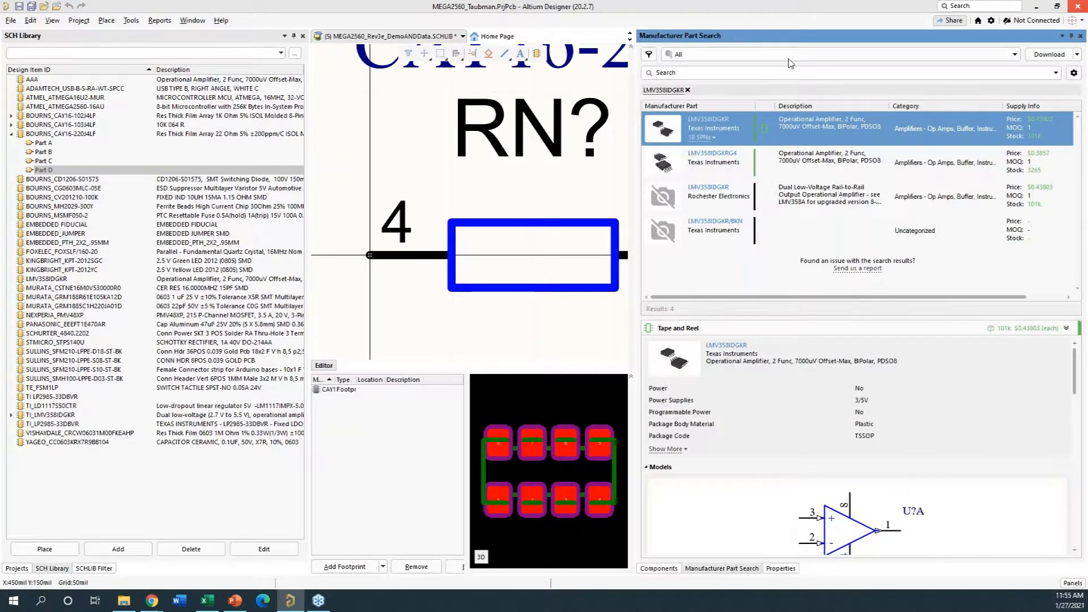
click(710, 77)
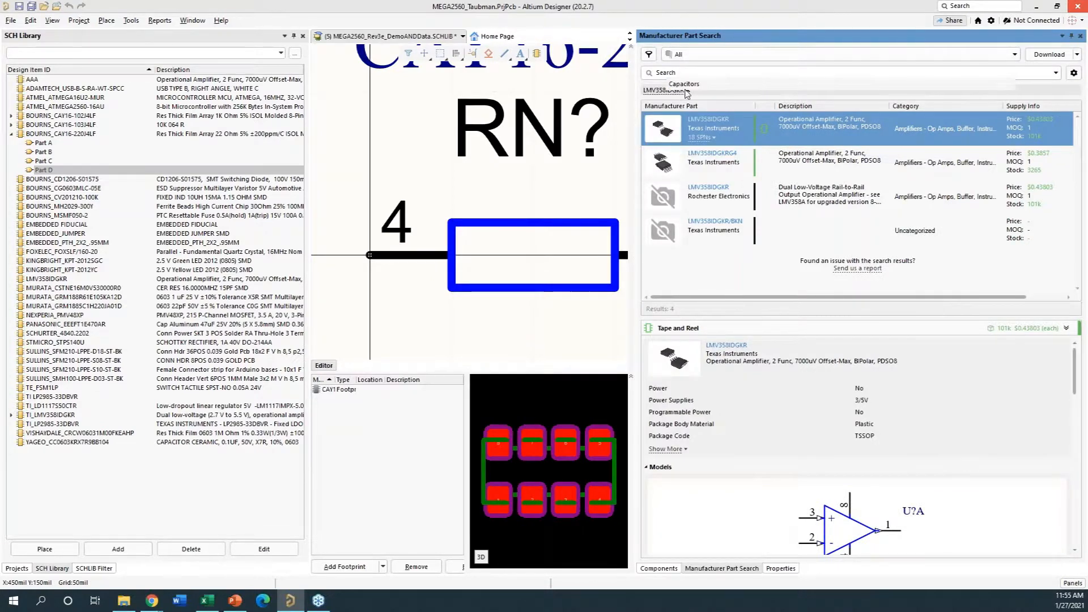
click(641, 81)
click(688, 91)
click(694, 73)
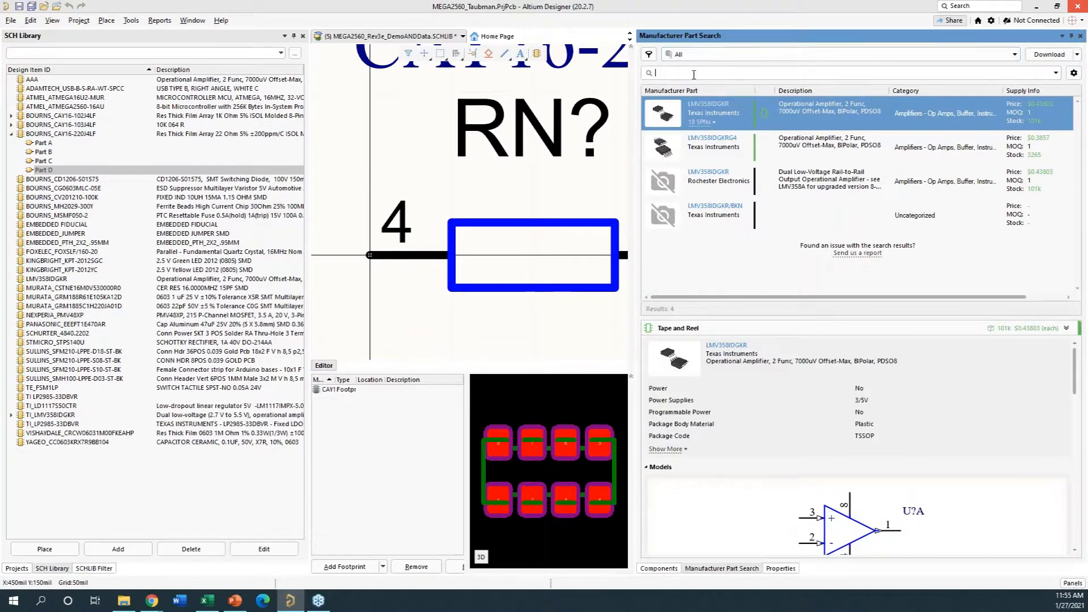
text(BOURNS_CAY16-220J4LF)
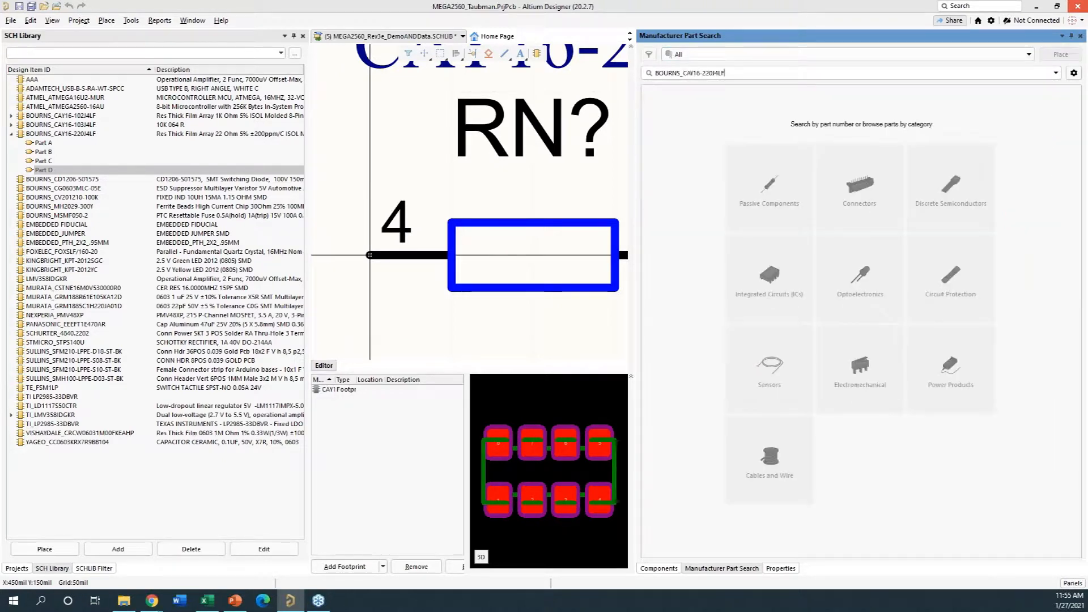
key(BackSpace)
key(Return)
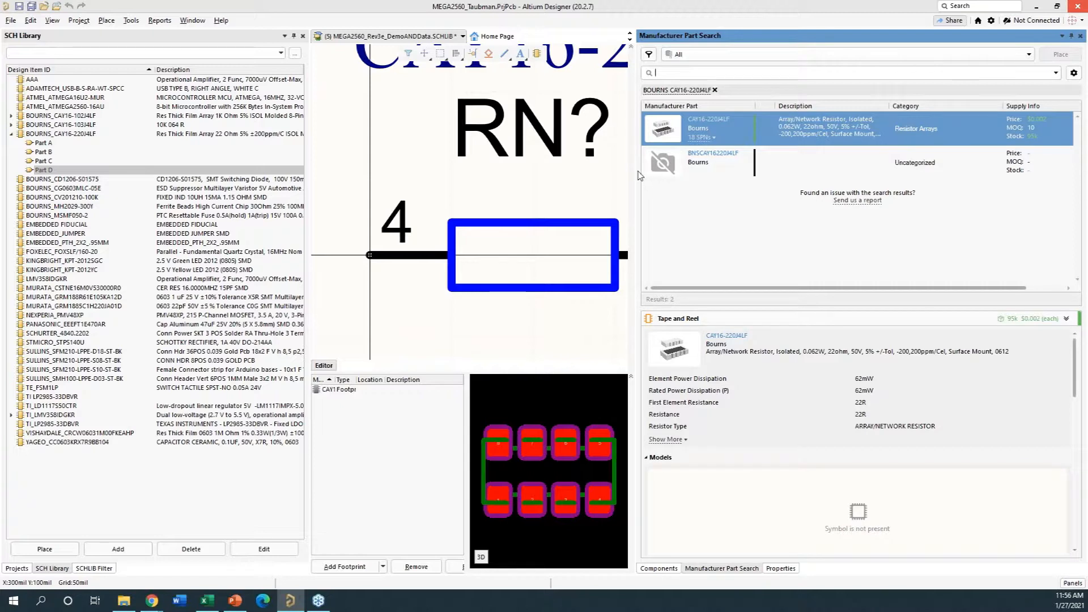
- Review the models, datasheets and alternatives of the Bourns CAY16-220J4LF and open the alternative CAT16-220J4LF on Octopart
scroll(953, 408, down, 5)
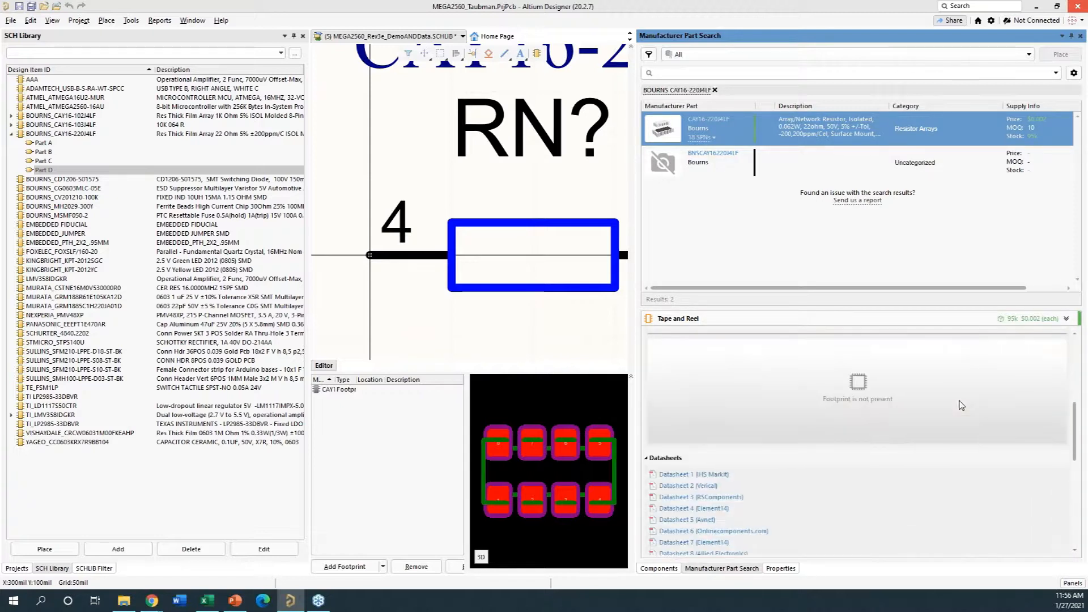
scroll(962, 405, down, 4)
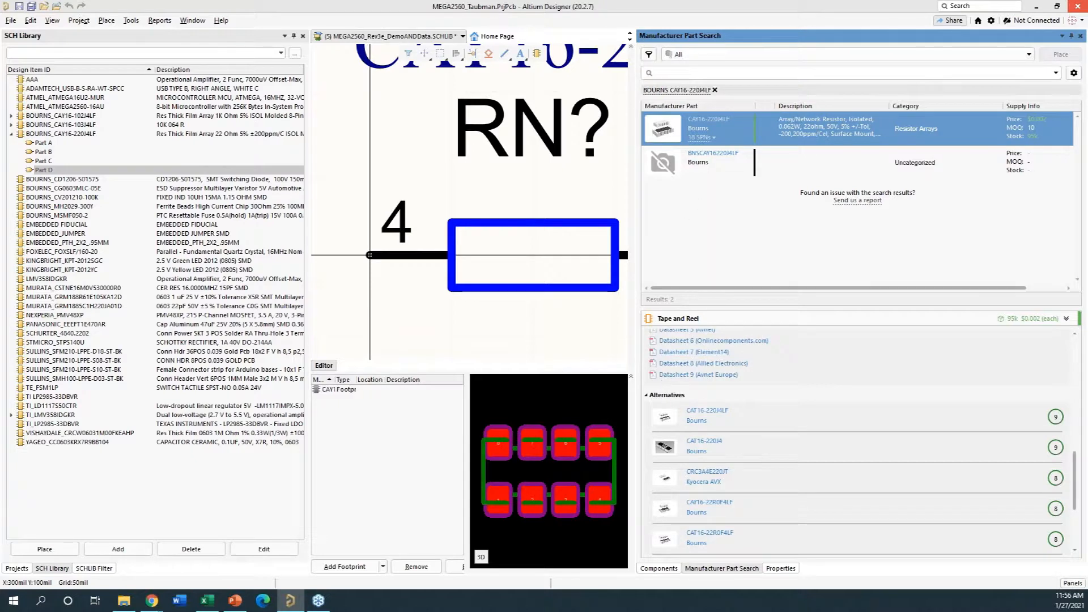
scroll(703, 459, down, 1)
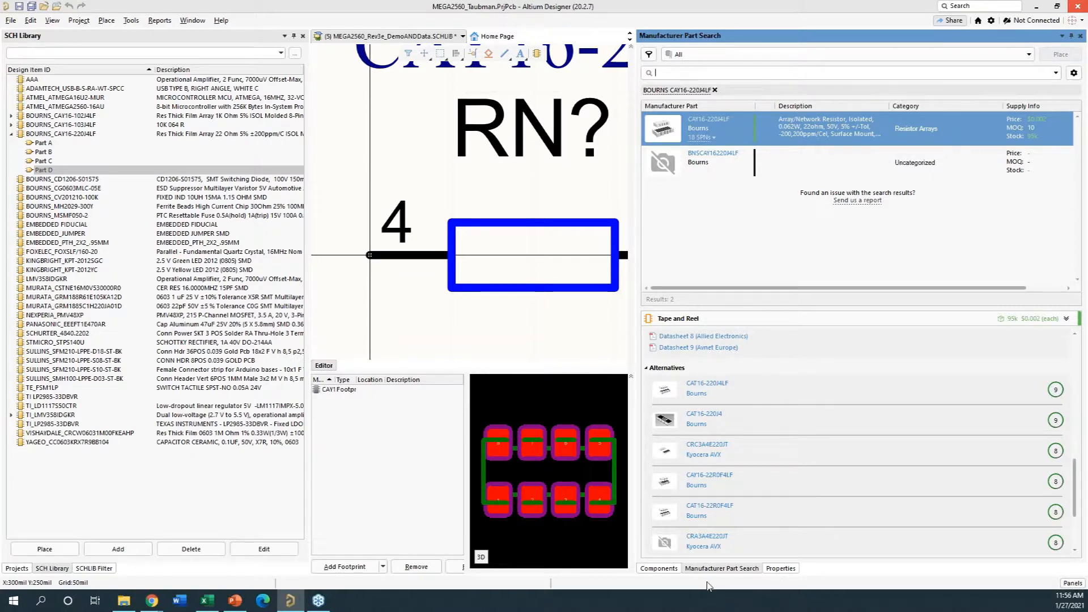
scroll(831, 438, down, 1)
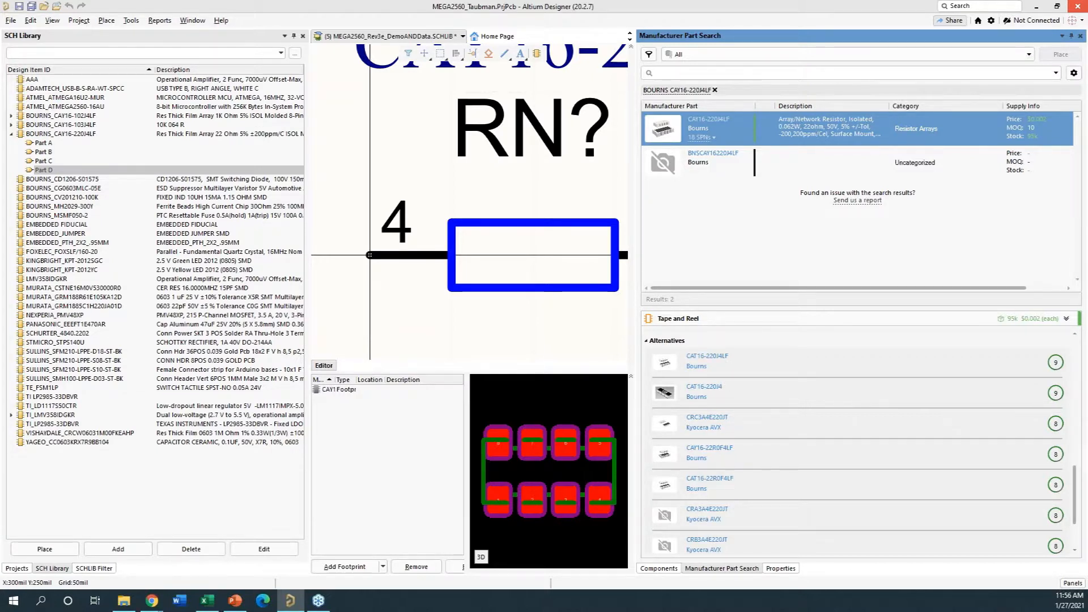
click(706, 361)
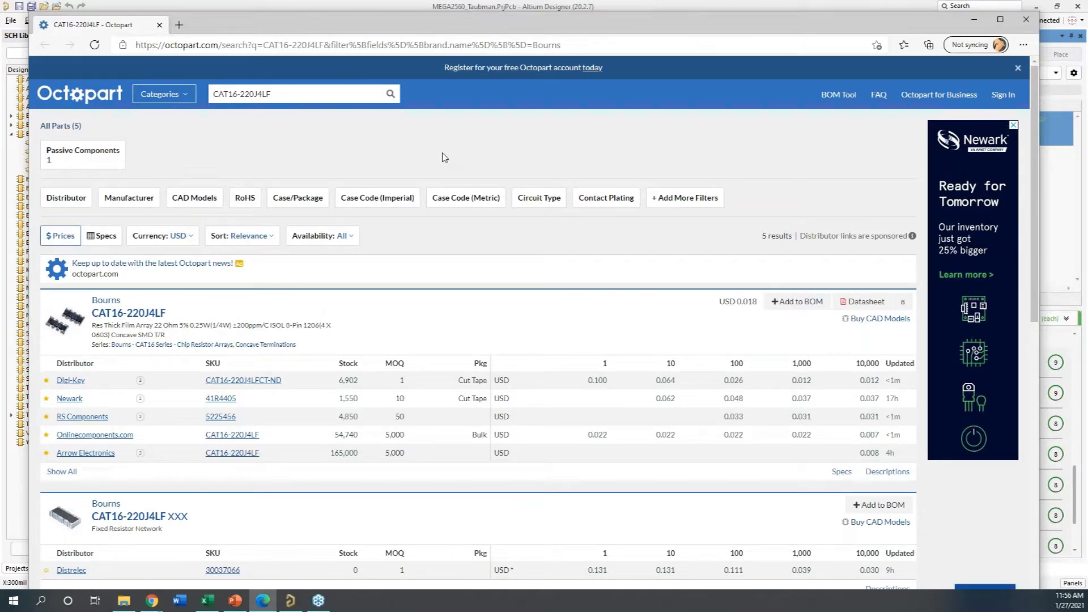
- Examine the distributor stock and prices for CAT16-220J4LF on Octopart, then minimize the browser to return to Altium Designer
scroll(316, 374, down, 1)
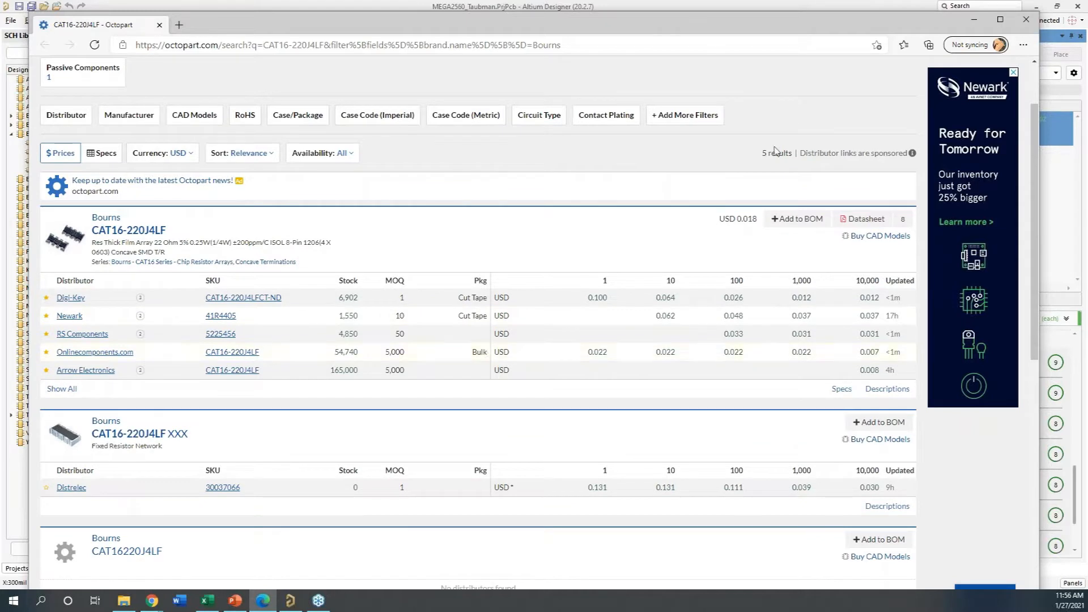
drag(929, 26, 918, 29)
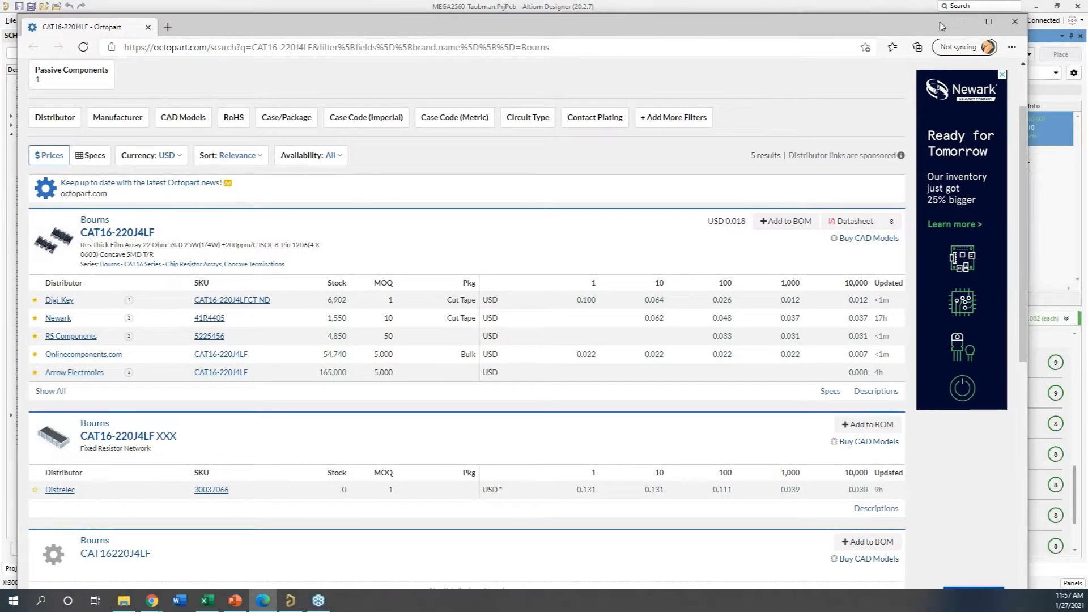
click(963, 25)
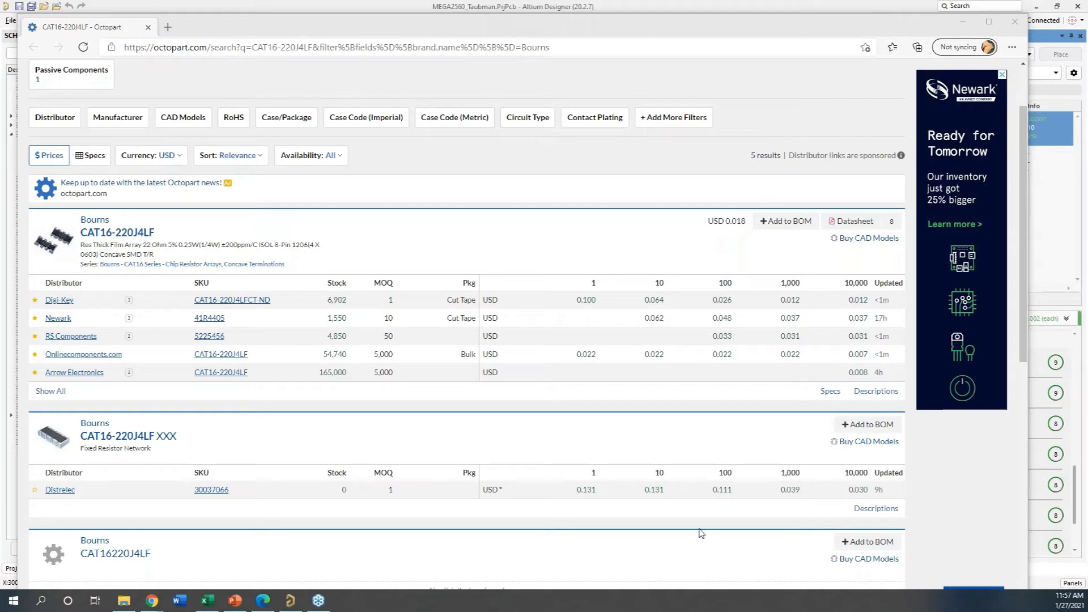
click(961, 25)
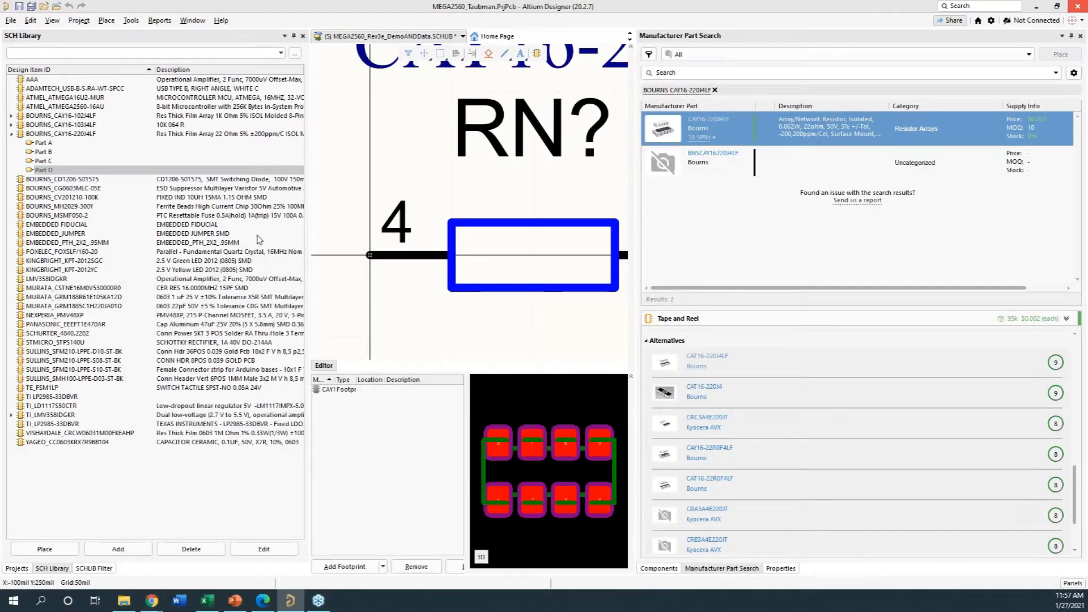
- Open the MEGA2560_01.SchDoc schematic from the project and review the new document types on offer without creating one
click(17, 569)
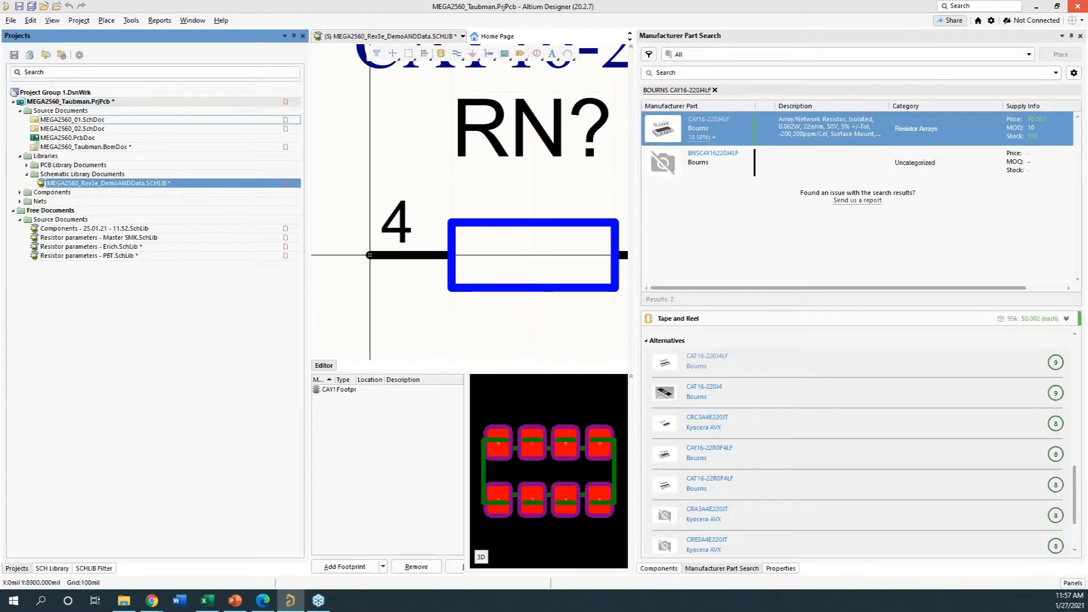
double_click(73, 120)
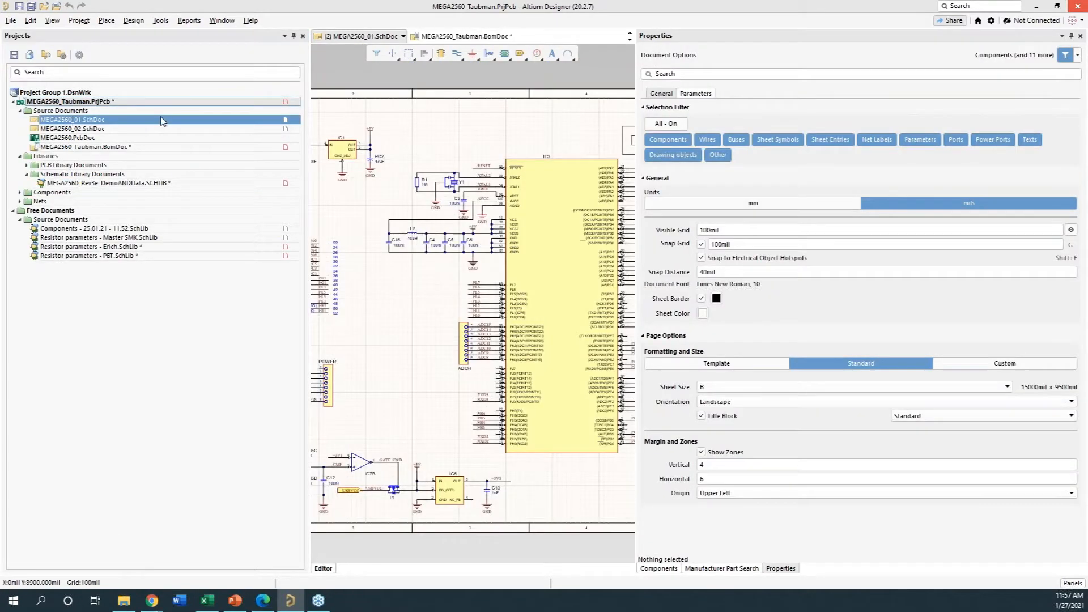
click(11, 21)
mouse_move(34, 36)
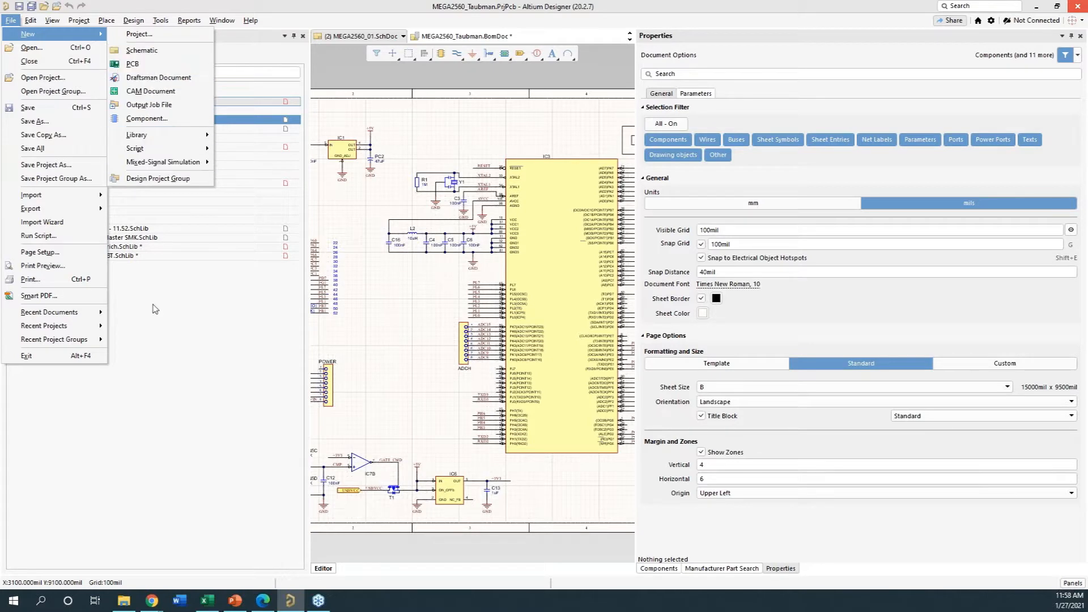
click(142, 355)
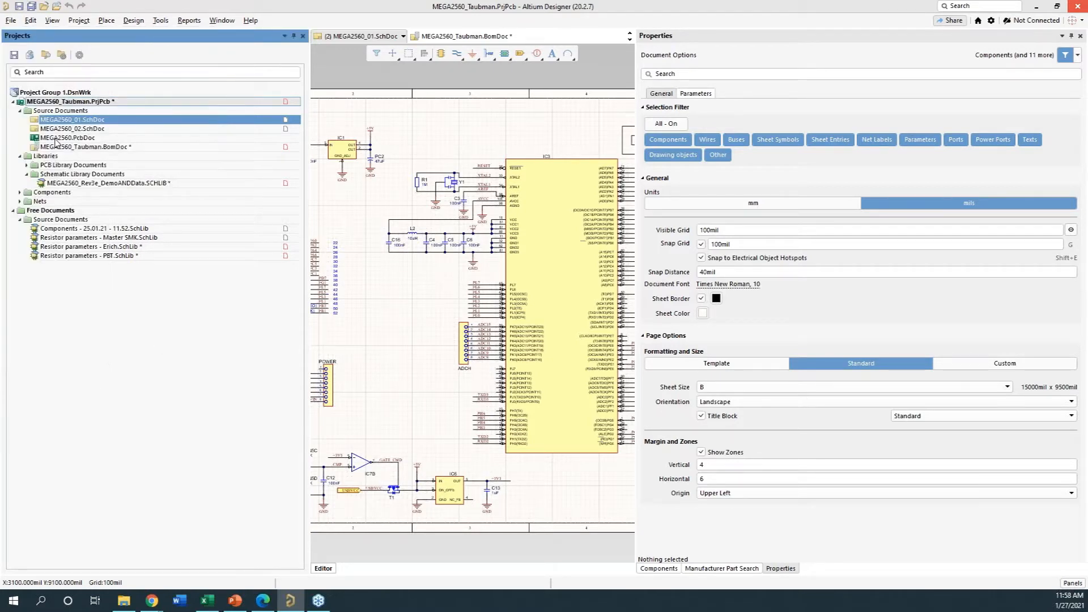
- Bring up the MEGA2560_Taubman.BomDoc document and widen its view to show the manufacturer part number and lifecycle columns
click(421, 35)
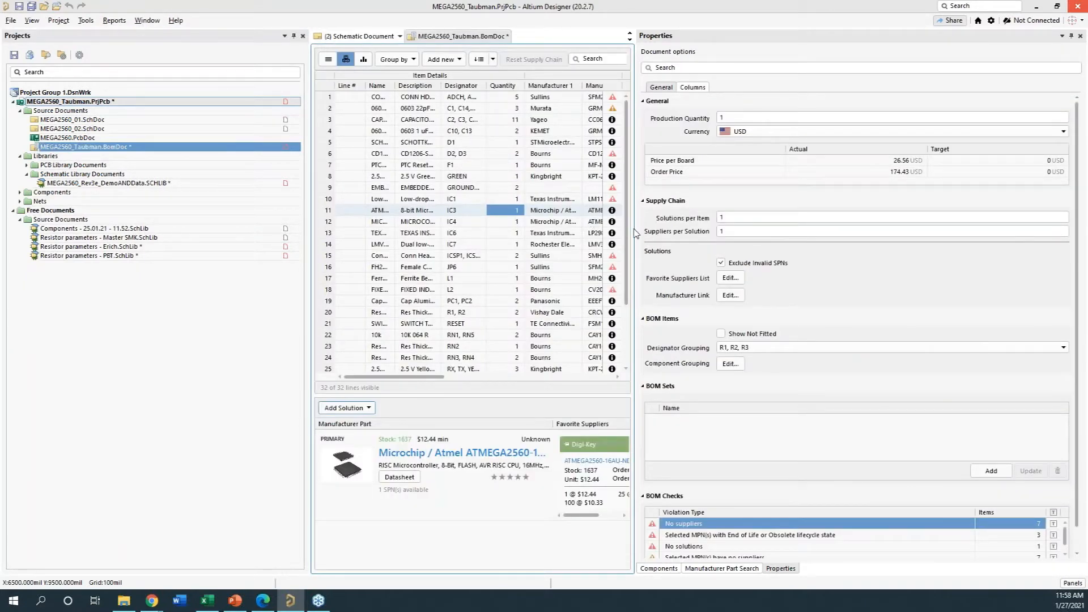
drag(635, 229, 803, 232)
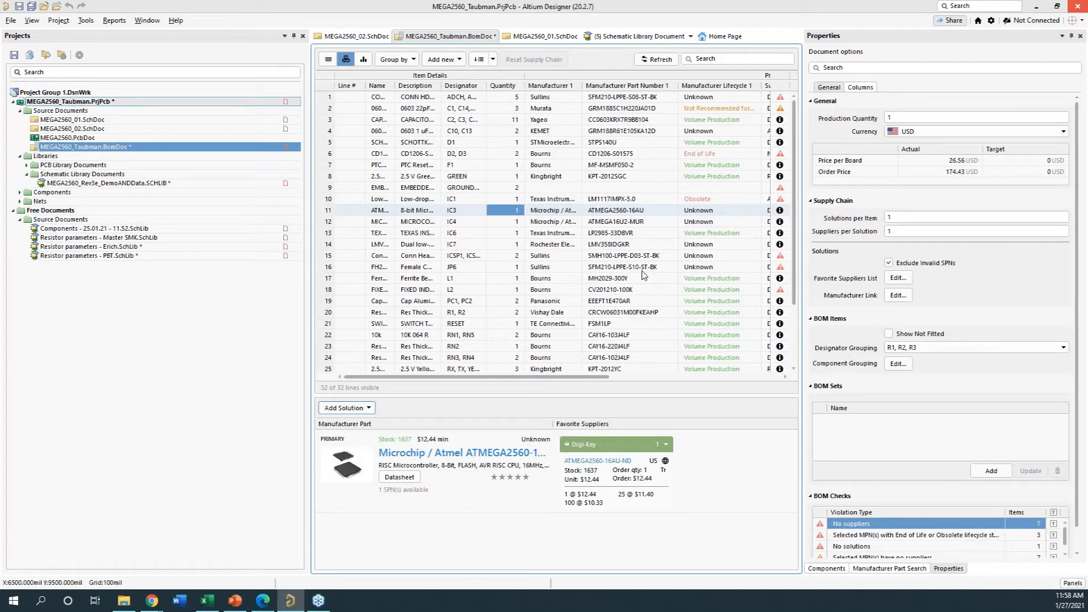
click(98, 353)
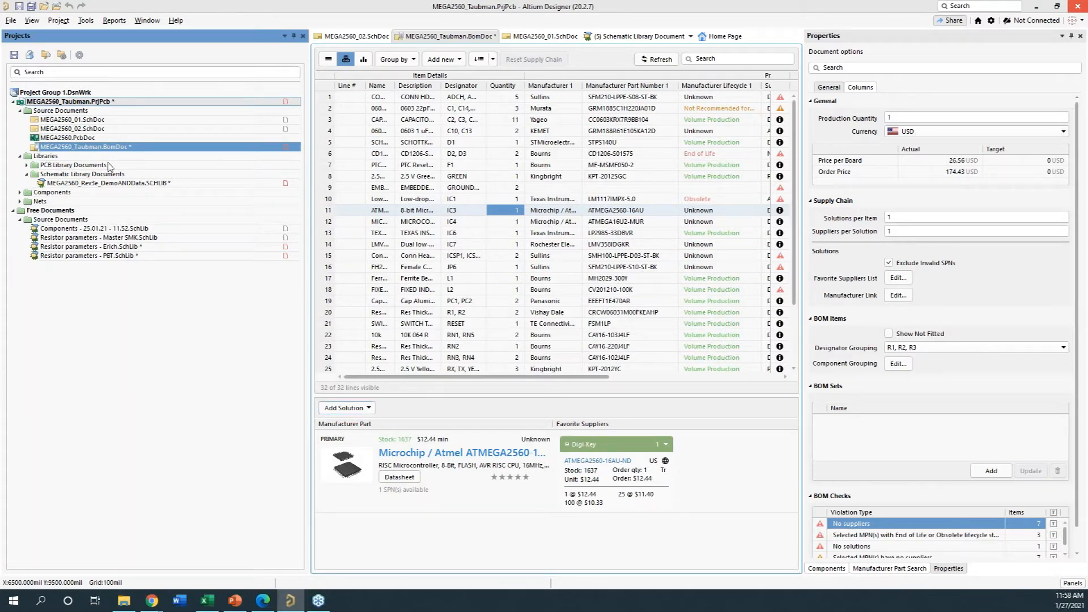
- Open the MEGA2560_02.SchDoc schematic from the project and start its Bill of Materials report
double_click(94, 129)
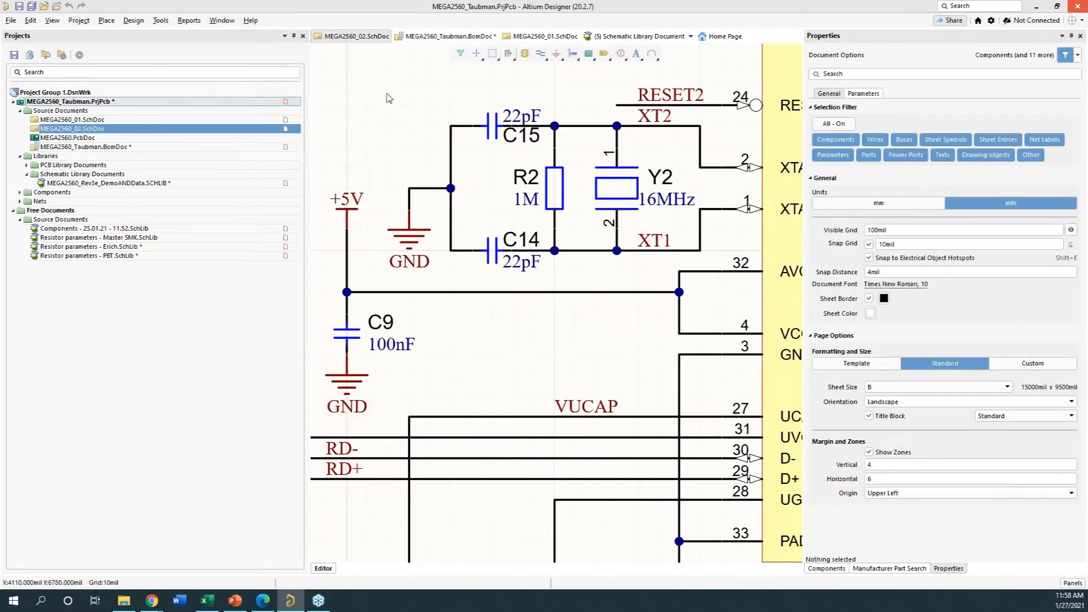
ctrl+scroll(394, 99, down, 2)
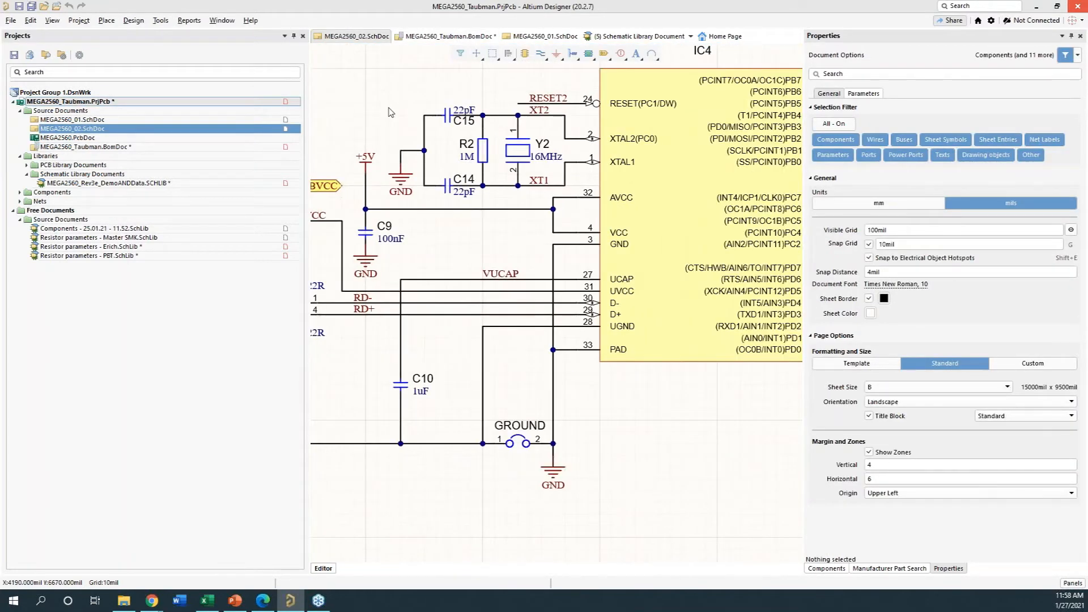
click(189, 21)
click(193, 36)
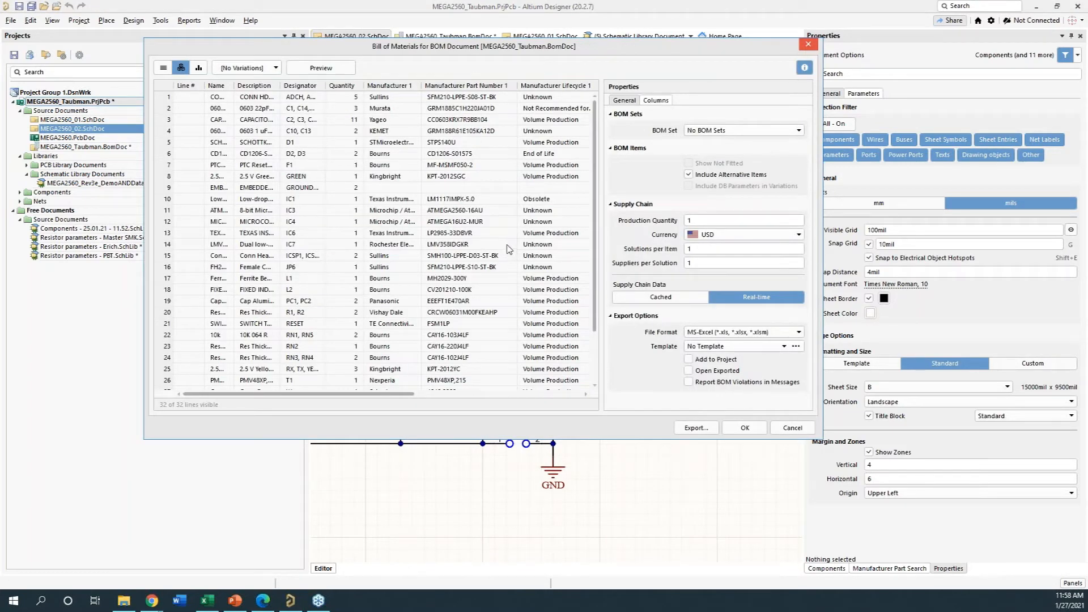
- Show the MFG and MFG PN columns in the Bill of Materials report and bring them into view
click(655, 100)
scroll(653, 316, down, 5)
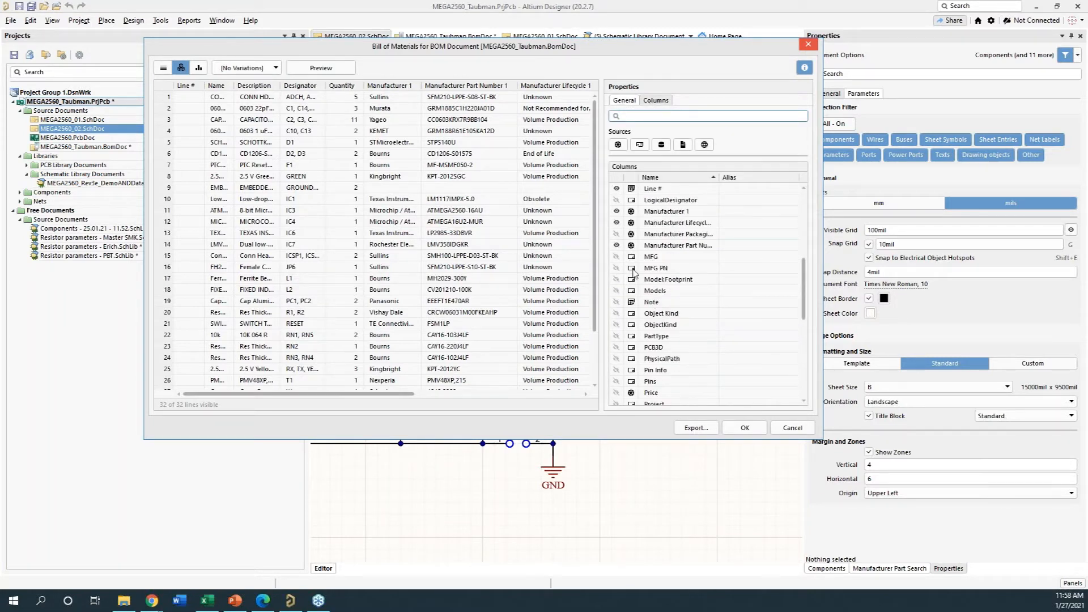
click(616, 257)
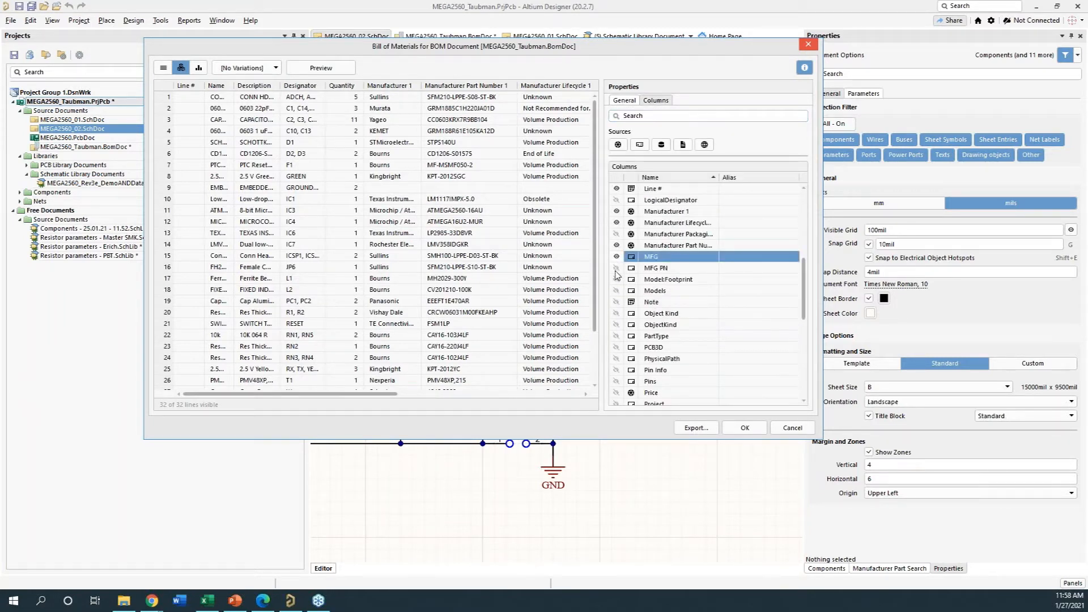
click(616, 268)
drag(359, 398, 573, 408)
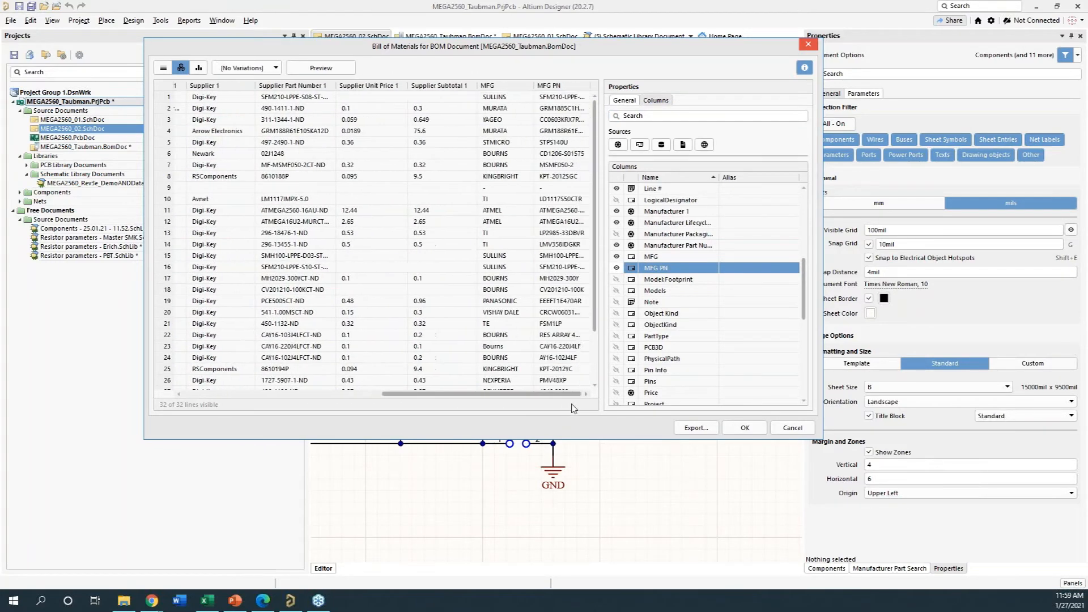